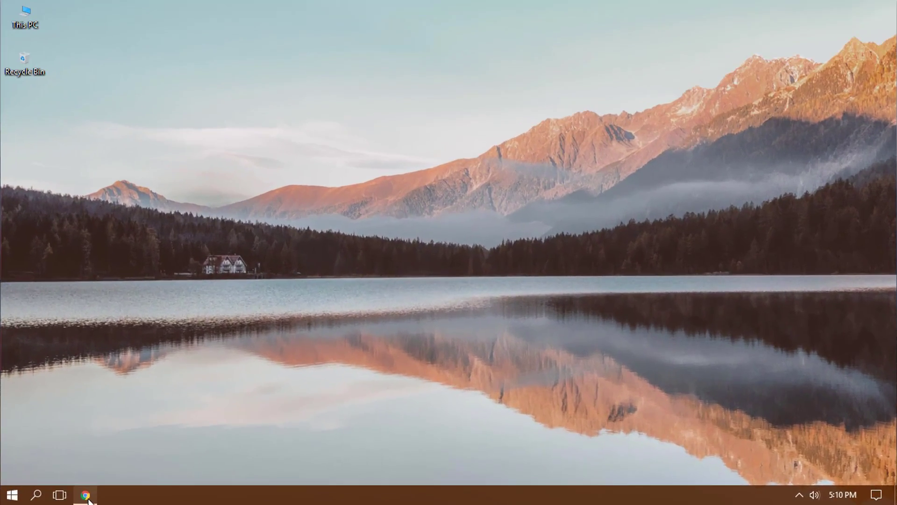
Bring up the Movavi Video Editor Plus product page in Chrome and select its URL.
{"action": "left_click", "coordinate": [190, 424]}
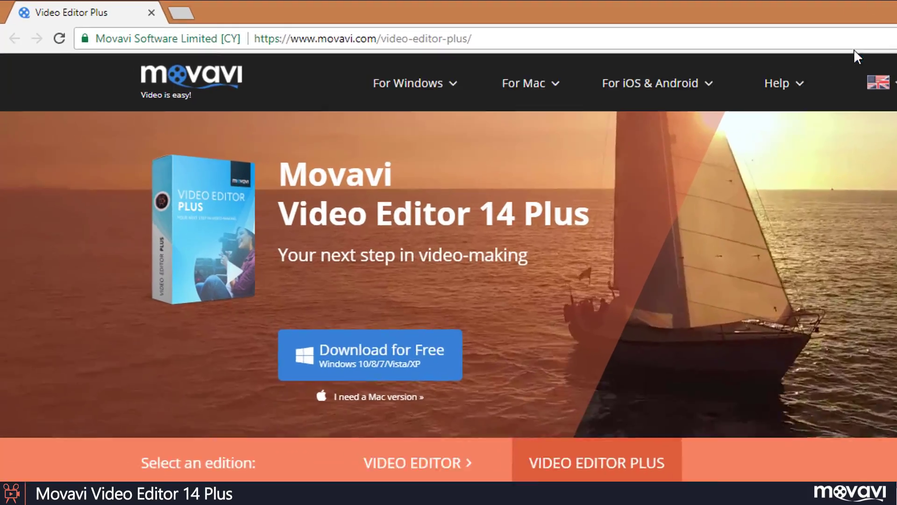
{"action": "key", "text": "ctrl+l"}
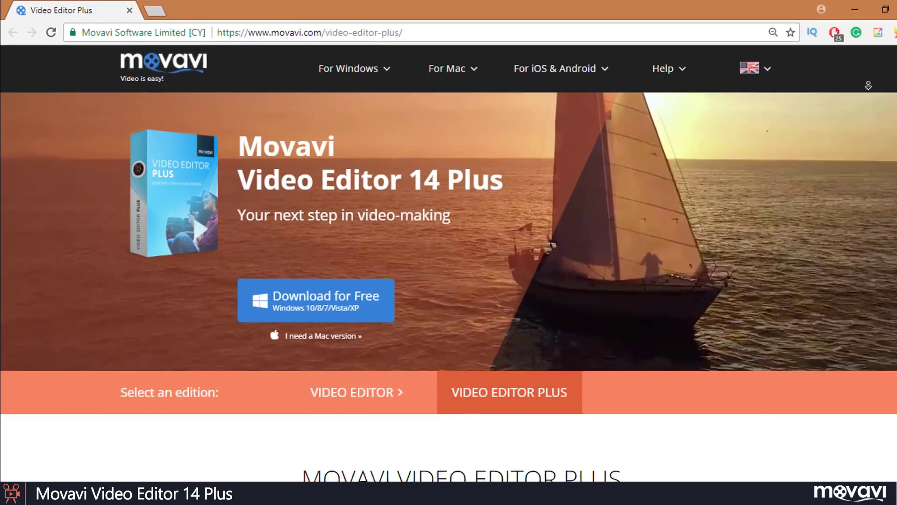
{"action": "scroll", "coordinate": [830, 102], "scroll_direction": "down", "scroll_amount": 5}
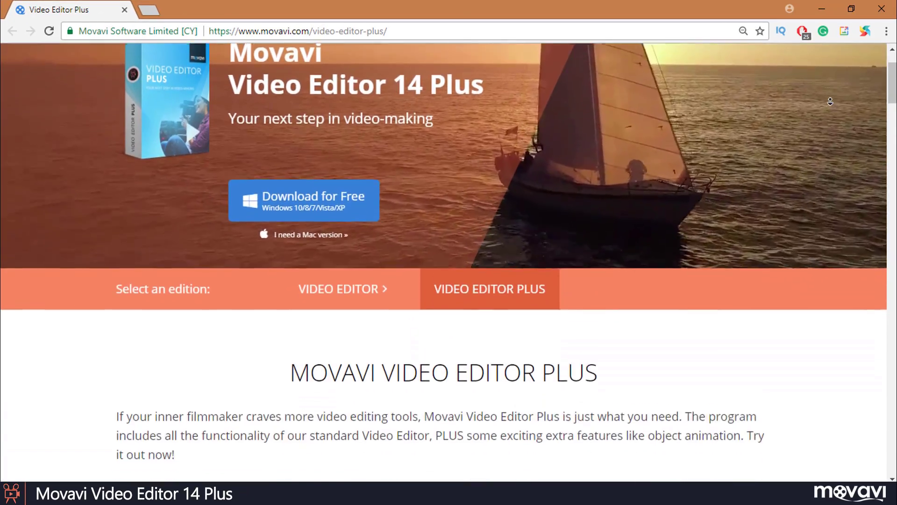
{"action": "scroll", "coordinate": [830, 101], "scroll_direction": "down", "scroll_amount": 5}
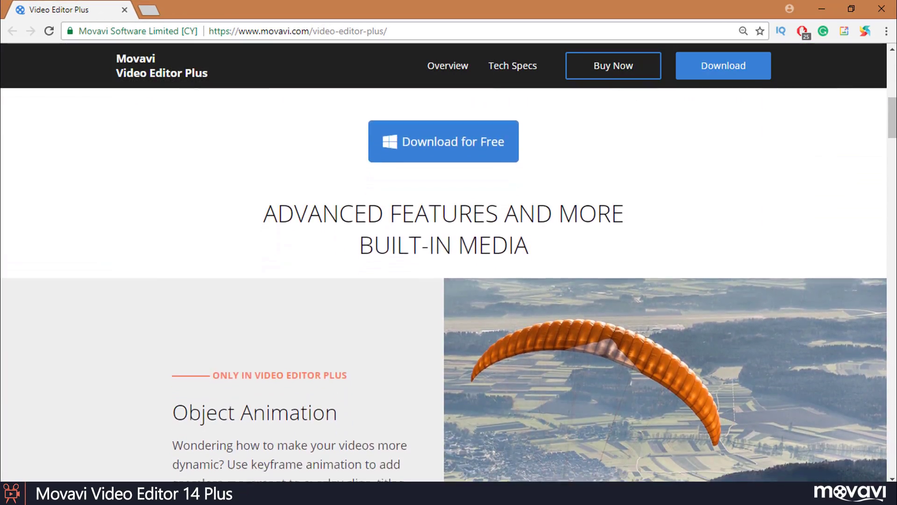
Read down through the Object Animation, Built-in Media and Transitions feature sections.
{"action": "scroll", "coordinate": [444, 262], "scroll_direction": "down", "scroll_amount": 2}
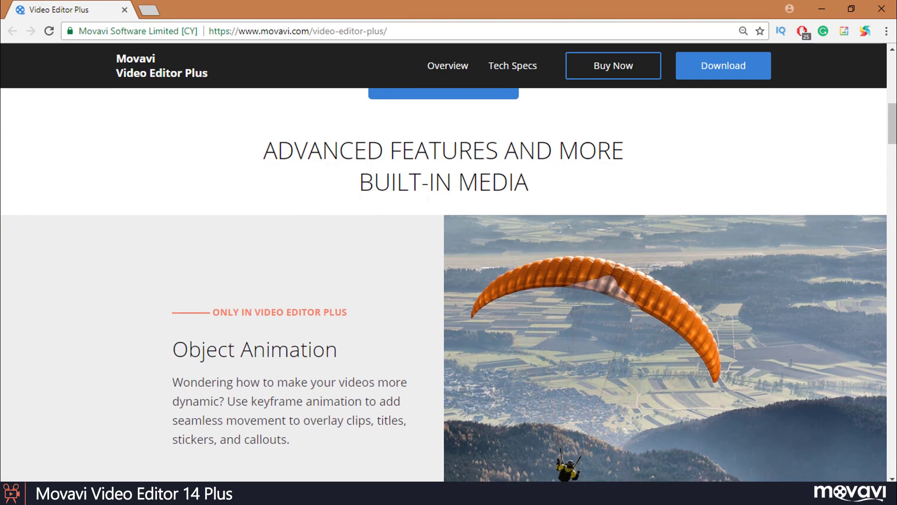
{"action": "scroll", "coordinate": [444, 285], "scroll_direction": "down", "scroll_amount": 5}
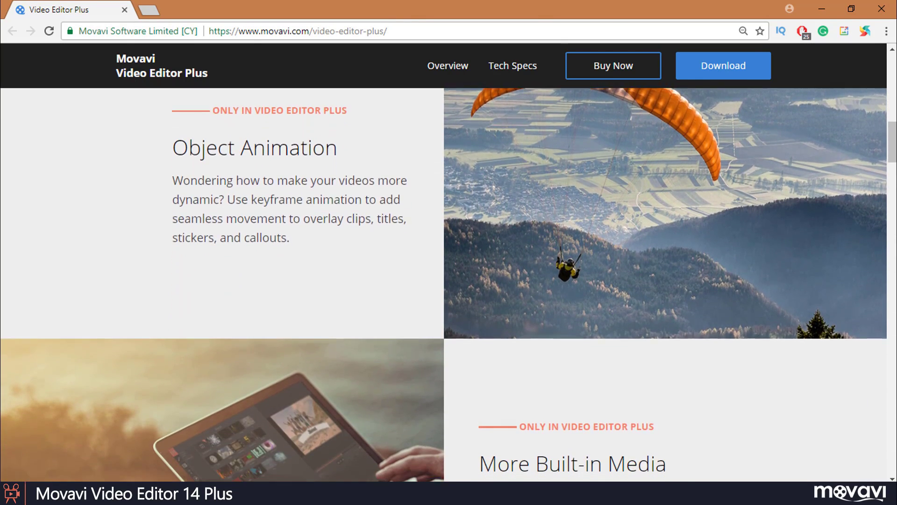
{"action": "scroll", "coordinate": [444, 285], "scroll_direction": "down", "scroll_amount": 6}
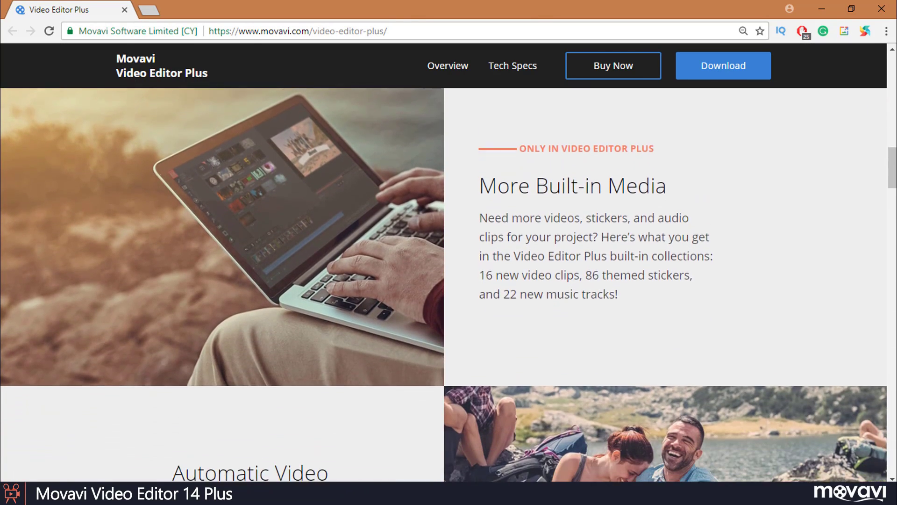
{"action": "scroll", "coordinate": [443, 284], "scroll_direction": "down", "scroll_amount": 5}
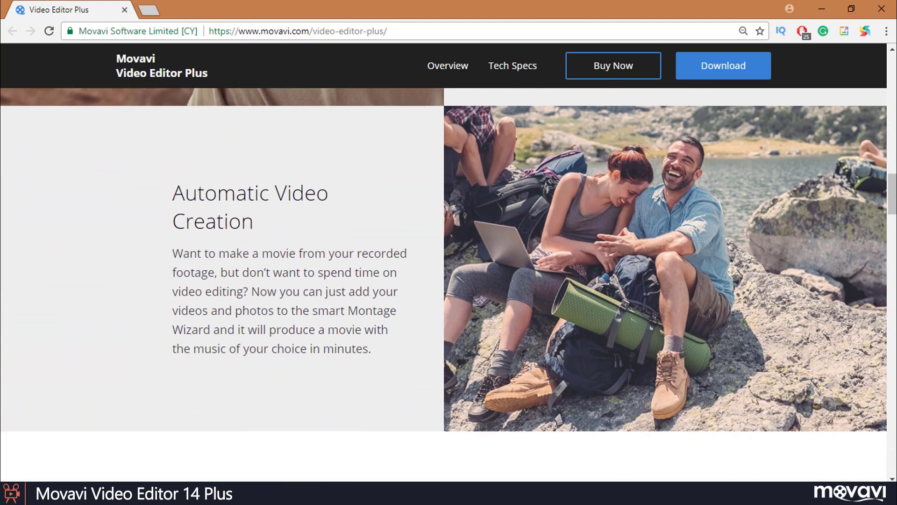
{"action": "scroll", "coordinate": [444, 284], "scroll_direction": "down", "scroll_amount": 5}
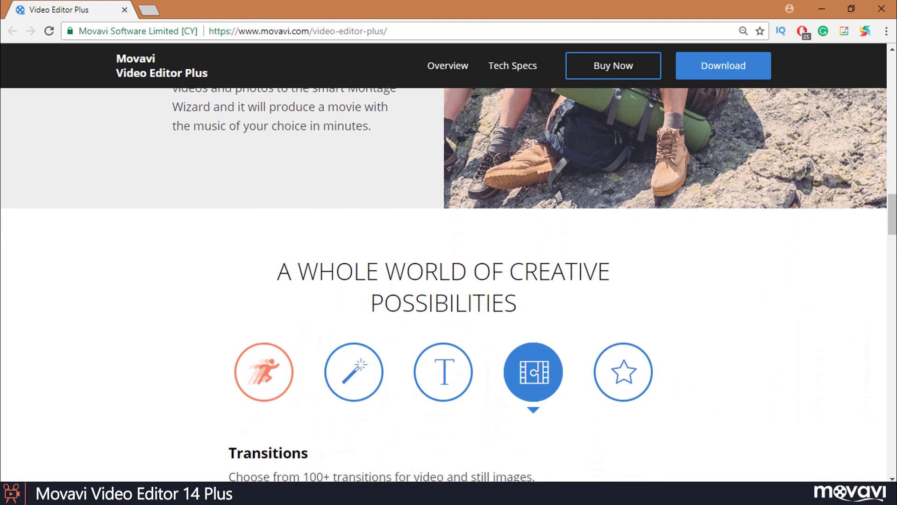
{"action": "scroll", "coordinate": [444, 285], "scroll_direction": "down", "scroll_amount": 3}
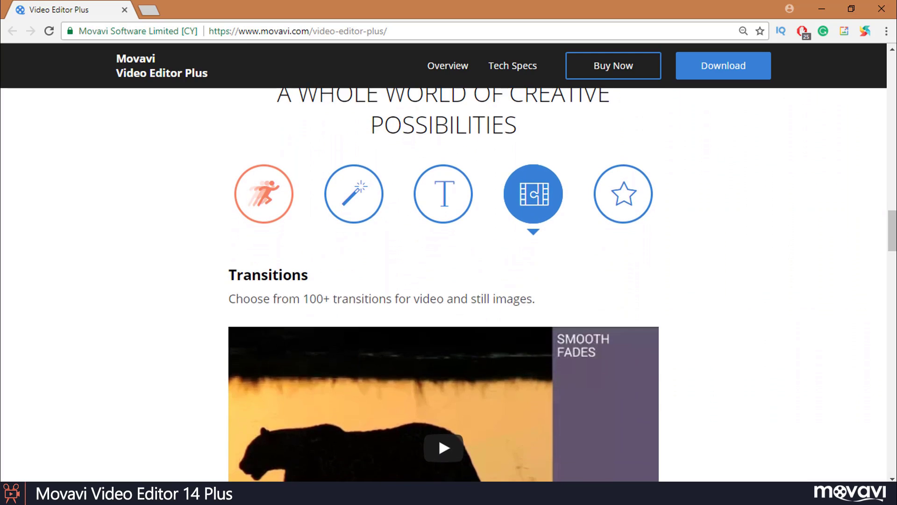
{"action": "scroll", "coordinate": [444, 284], "scroll_direction": "down", "scroll_amount": 2}
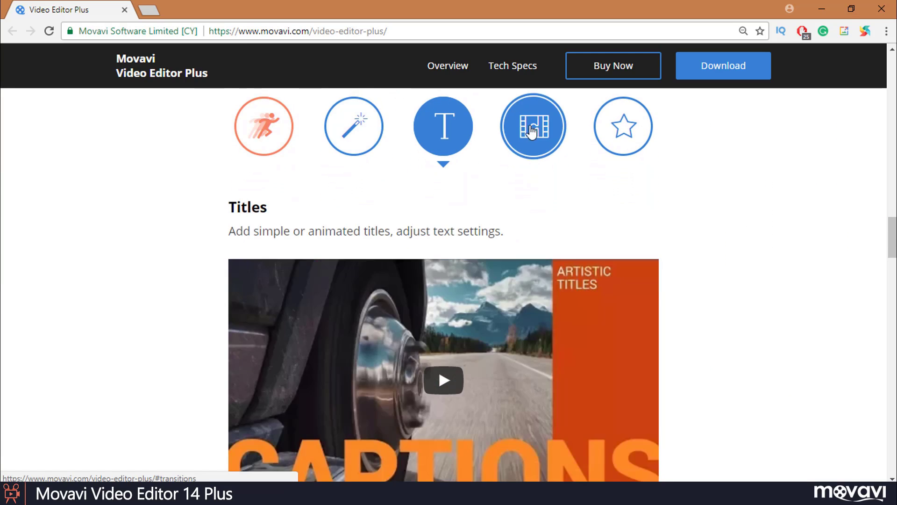
{"action": "scroll", "coordinate": [444, 285], "scroll_direction": "down", "scroll_amount": 3}
Scroll through the edition comparison table on the product page.
{"action": "scroll", "coordinate": [444, 285], "scroll_direction": "down", "scroll_amount": 5}
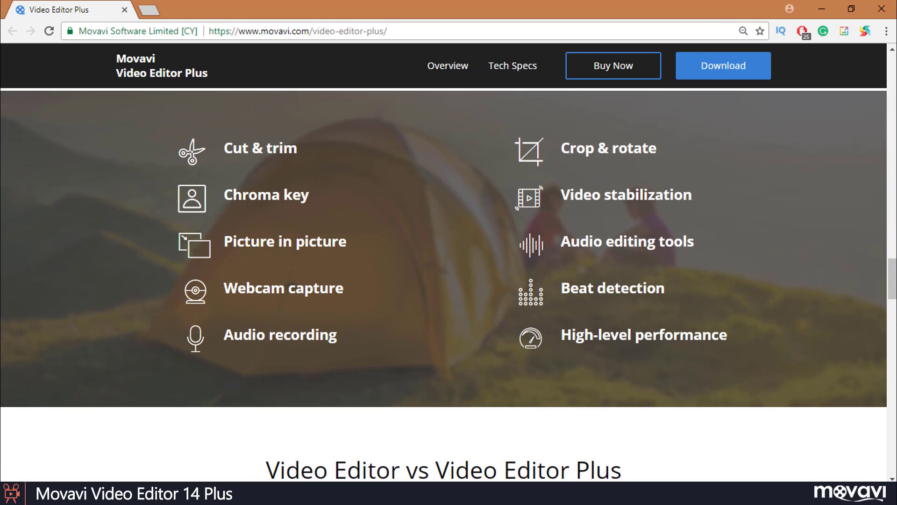
{"action": "scroll", "coordinate": [305, 158], "scroll_direction": "down", "scroll_amount": 7}
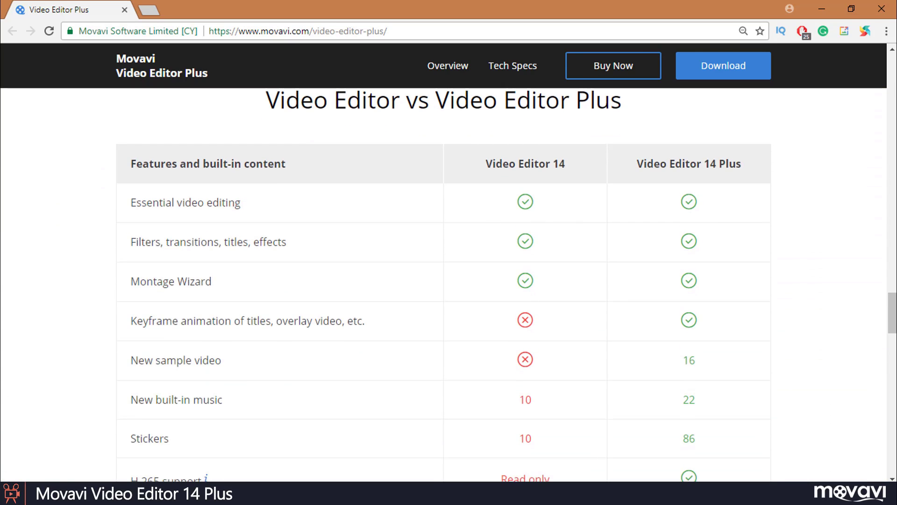
{"action": "scroll", "coordinate": [444, 285], "scroll_direction": "down", "scroll_amount": 1}
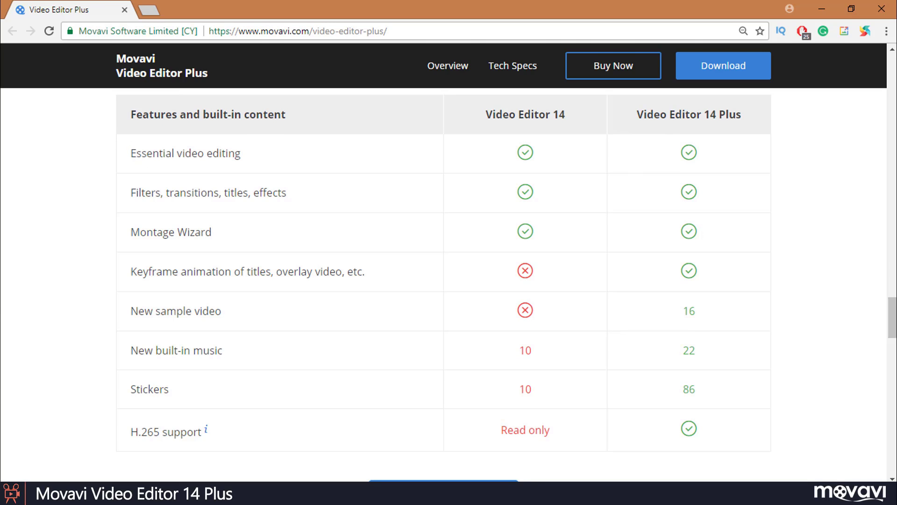
{"action": "scroll", "coordinate": [845, 125], "scroll_direction": "down", "scroll_amount": 8}
{"action": "scroll", "coordinate": [845, 125], "scroll_direction": "down", "scroll_amount": 5}
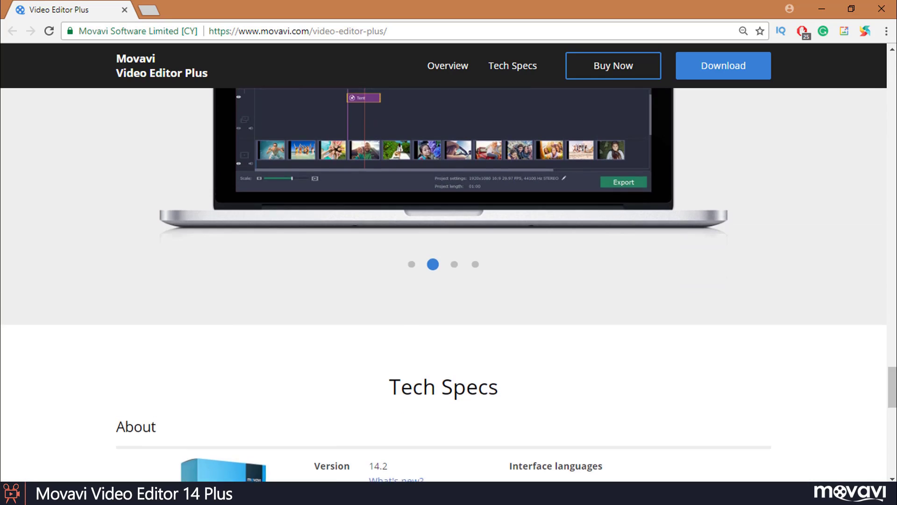
{"action": "scroll", "coordinate": [444, 253], "scroll_direction": "up", "scroll_amount": 4}
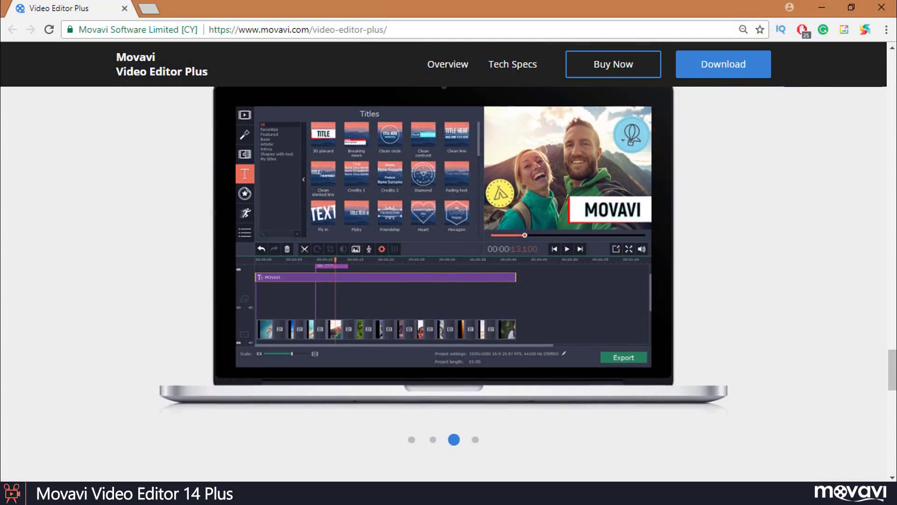
Read the Tech Specs, price and system requirements further down the page.
{"action": "scroll", "coordinate": [449, 261], "scroll_direction": "down", "scroll_amount": 4}
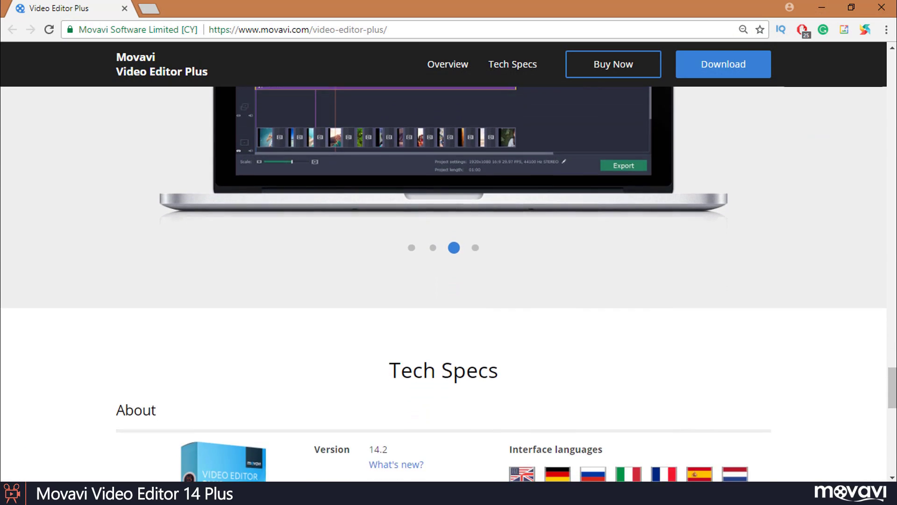
{"action": "scroll", "coordinate": [448, 262], "scroll_direction": "down", "scroll_amount": 5}
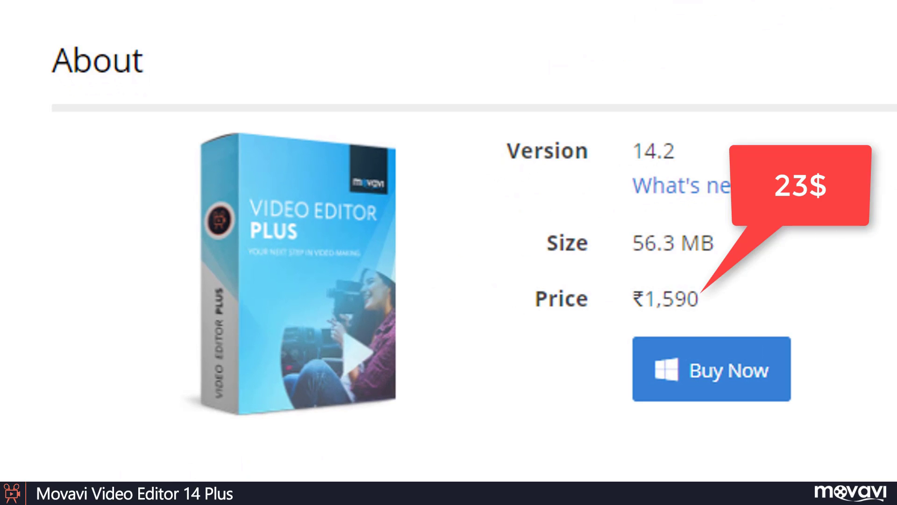
{"action": "scroll", "coordinate": [448, 280], "scroll_direction": "down", "scroll_amount": 2}
{"action": "scroll", "coordinate": [449, 280], "scroll_direction": "down", "scroll_amount": 3}
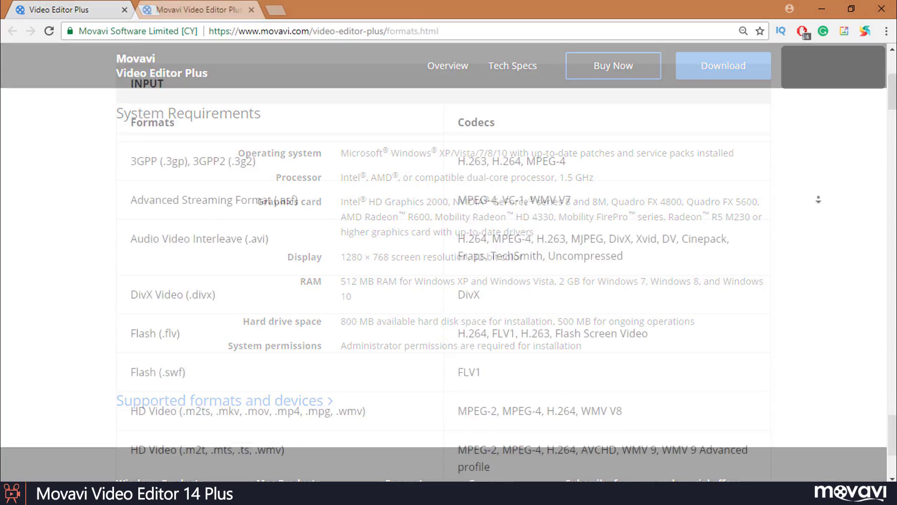
{"action": "scroll", "coordinate": [821, 196], "scroll_direction": "down", "scroll_amount": 10}
{"action": "scroll", "coordinate": [823, 197], "scroll_direction": "down", "scroll_amount": 20}
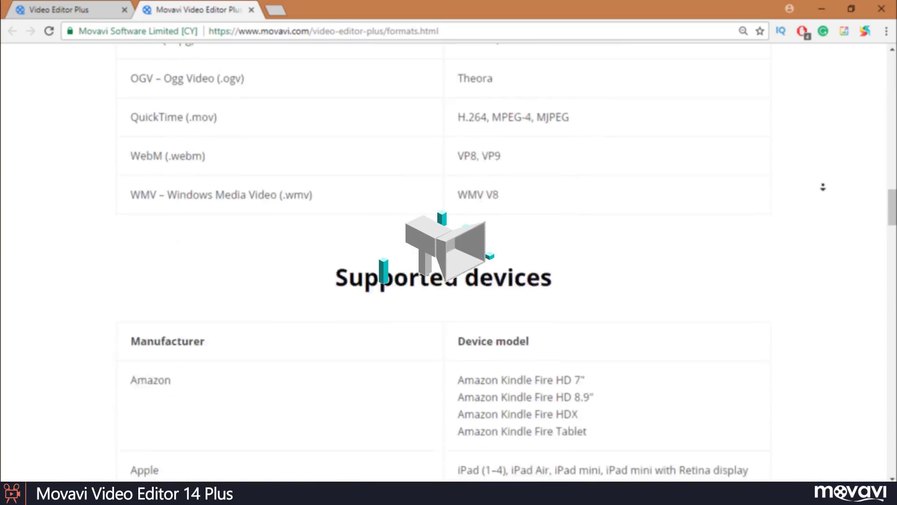
{"action": "scroll", "coordinate": [823, 187], "scroll_direction": "down", "scroll_amount": 15}
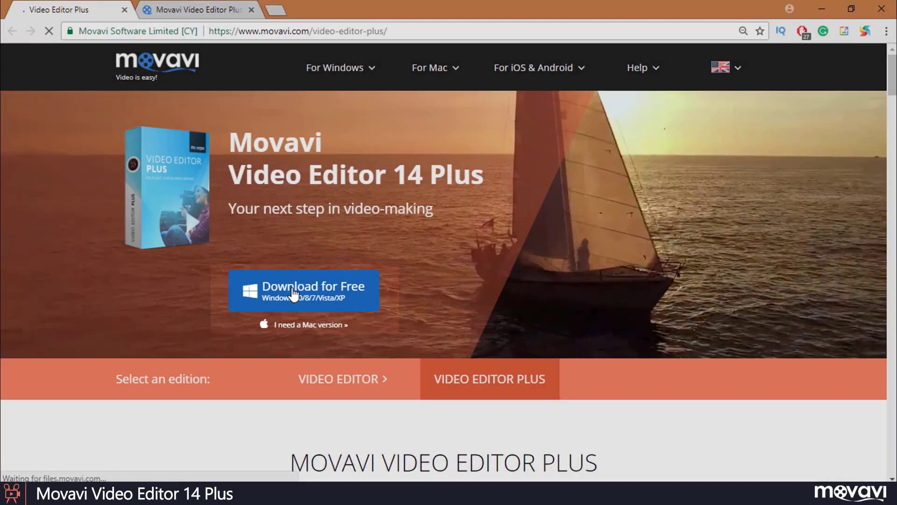
Download the Video Editor Plus installer and run it, choosing English as the setup language.
{"action": "left_click", "coordinate": [293, 294]}
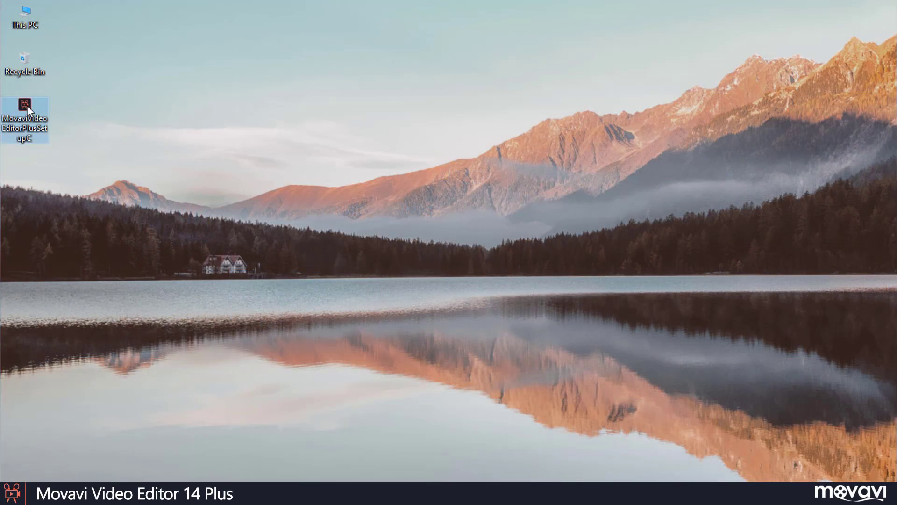
{"action": "right_click", "coordinate": [27, 105]}
{"action": "left_click", "coordinate": [159, 118]}
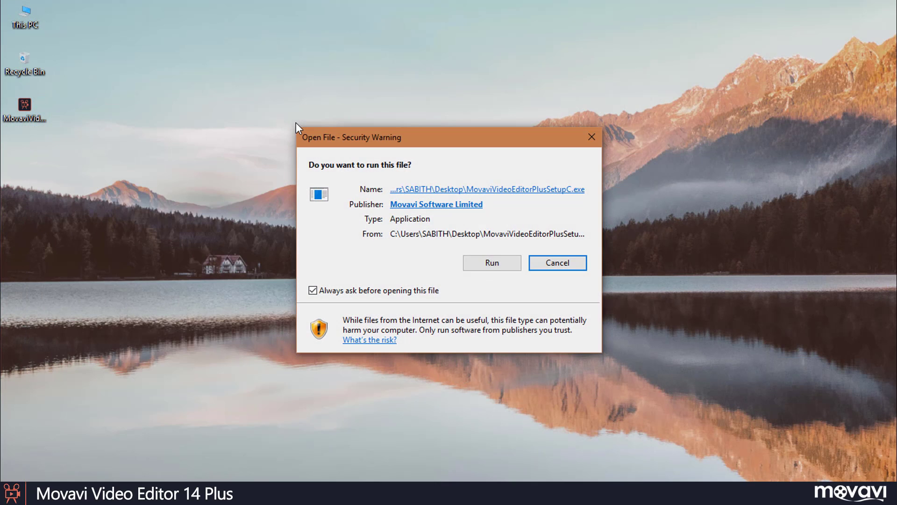
{"action": "left_click", "coordinate": [505, 262]}
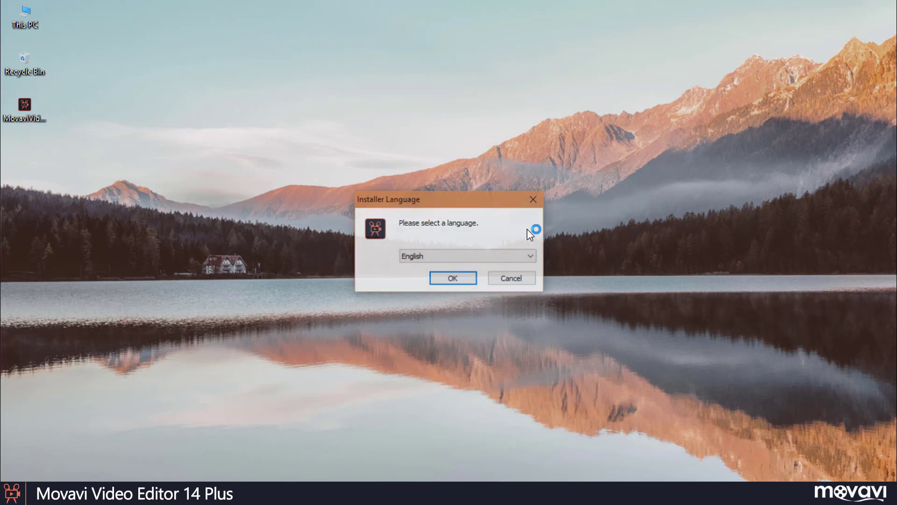
{"action": "left_click", "coordinate": [461, 279]}
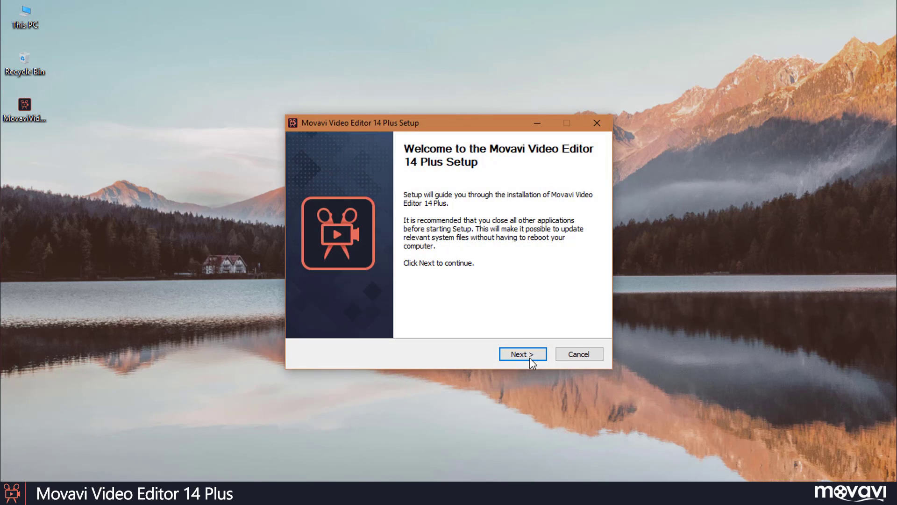
Accept the licence agreement and install into the default Program Files folder.
{"action": "left_click", "coordinate": [530, 358]}
{"action": "left_click", "coordinate": [383, 311]}
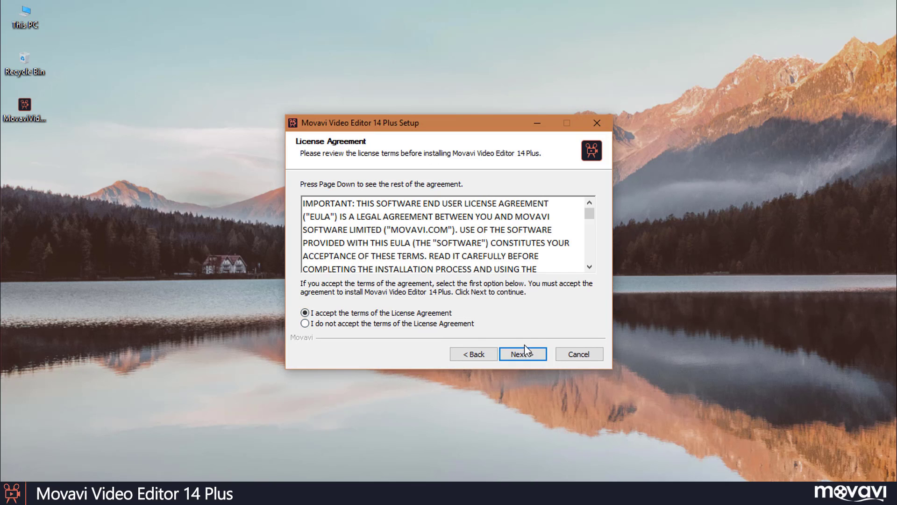
{"action": "left_click_drag", "start_coordinate": [587, 216], "coordinate": [586, 263]}
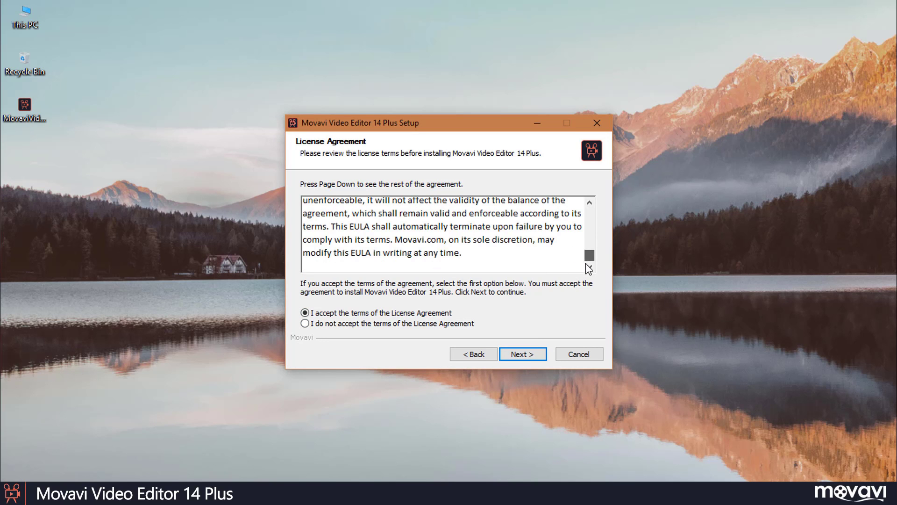
{"action": "left_click", "coordinate": [518, 354]}
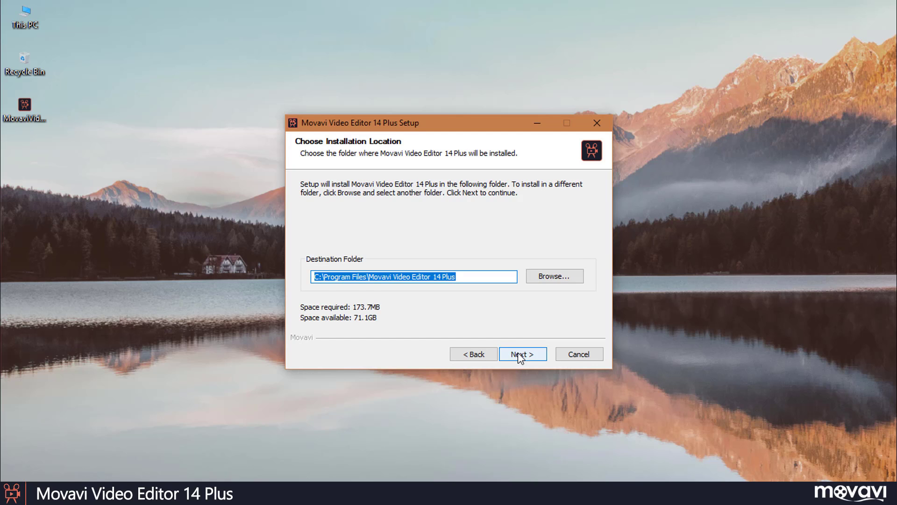
{"action": "left_click", "coordinate": [518, 353]}
{"action": "left_click", "coordinate": [521, 356]}
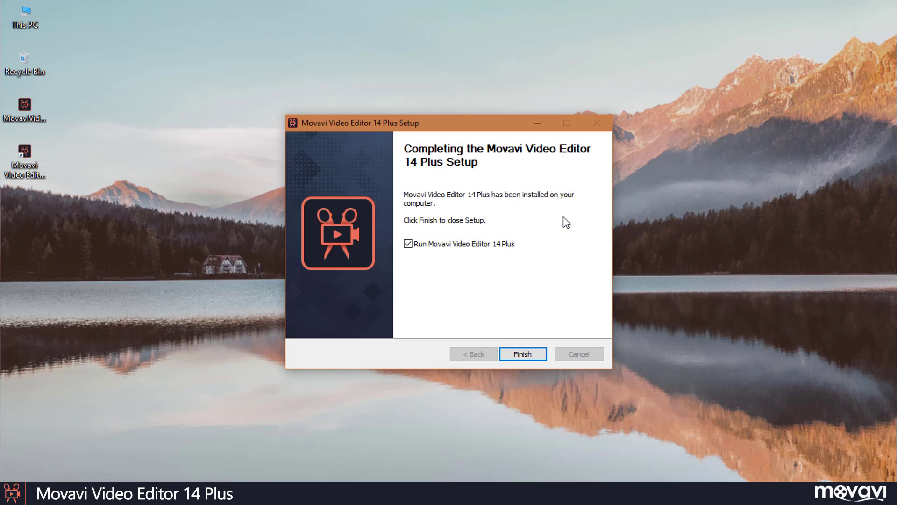
Finish setup to launch the editor and pin Movavi Video Editor to the taskbar.
{"action": "left_click", "coordinate": [523, 354]}
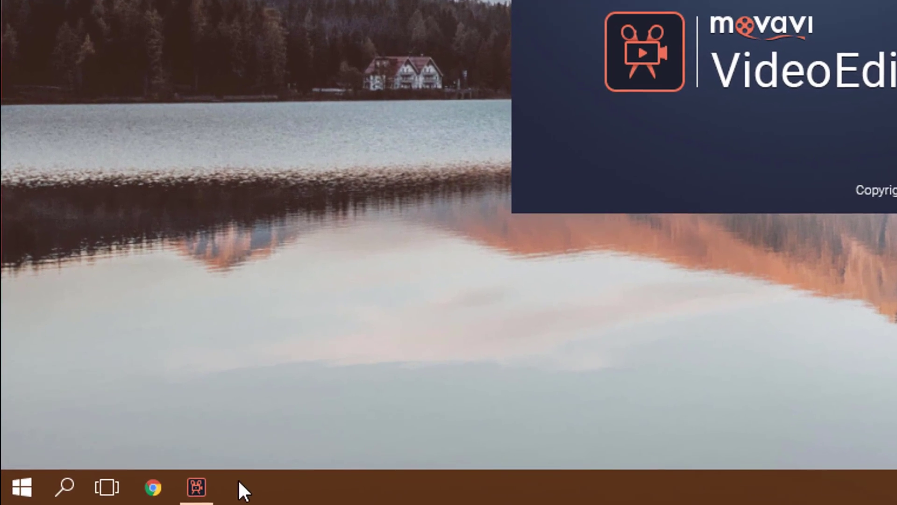
{"action": "right_click", "coordinate": [133, 492]}
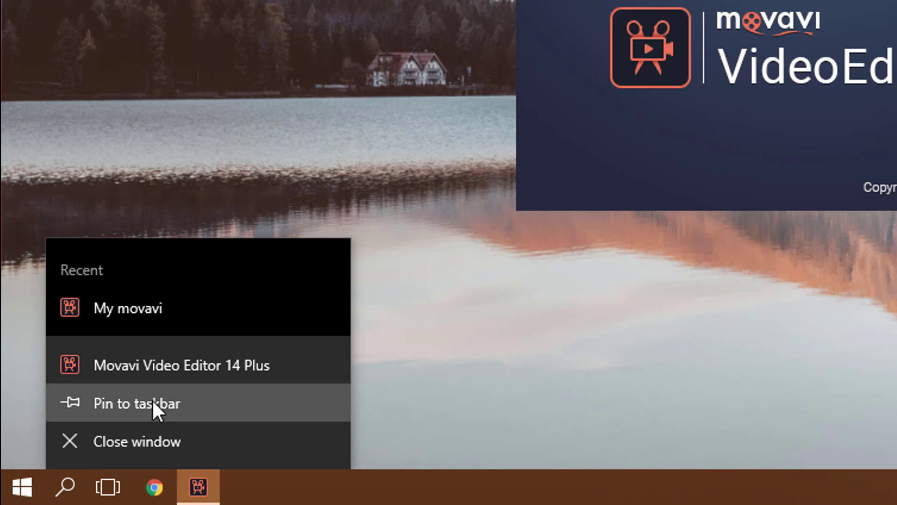
{"action": "left_click", "coordinate": [133, 405]}
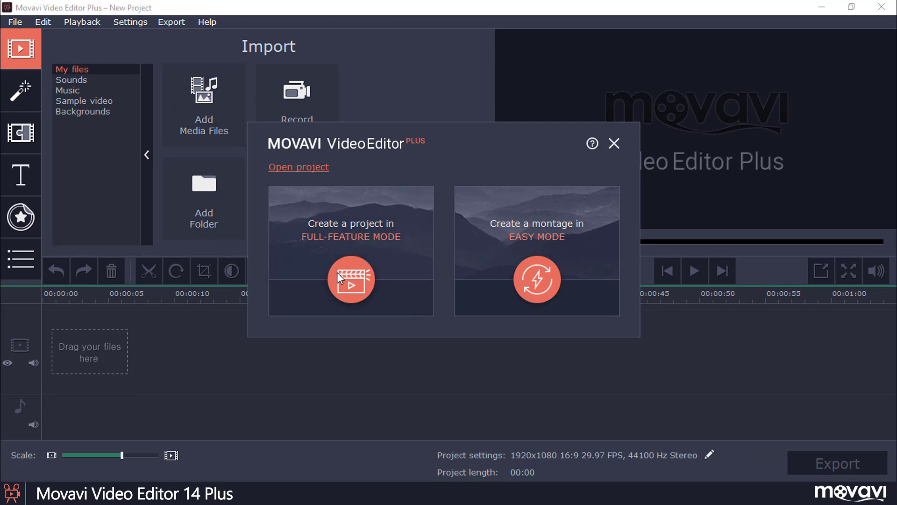
Start a new full-feature project and browse the built-in Sounds and Music.
{"action": "left_click", "coordinate": [337, 275]}
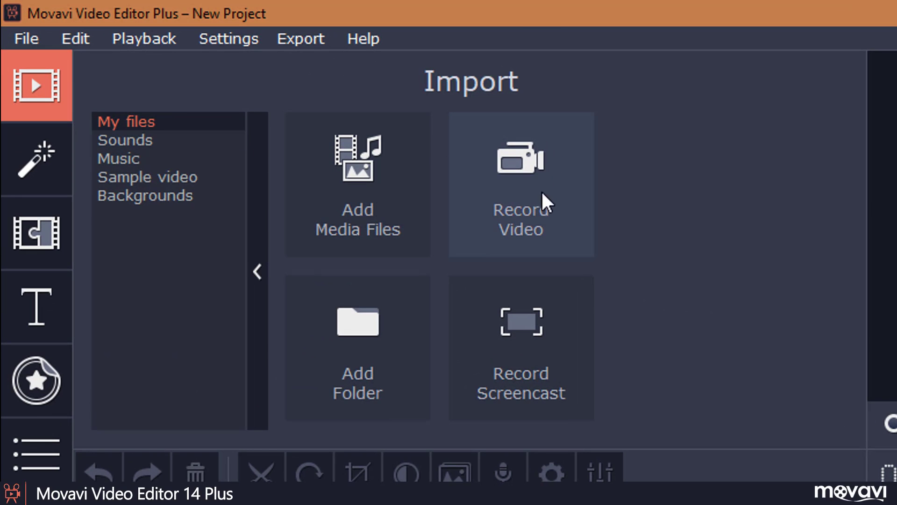
{"action": "left_click", "coordinate": [176, 140]}
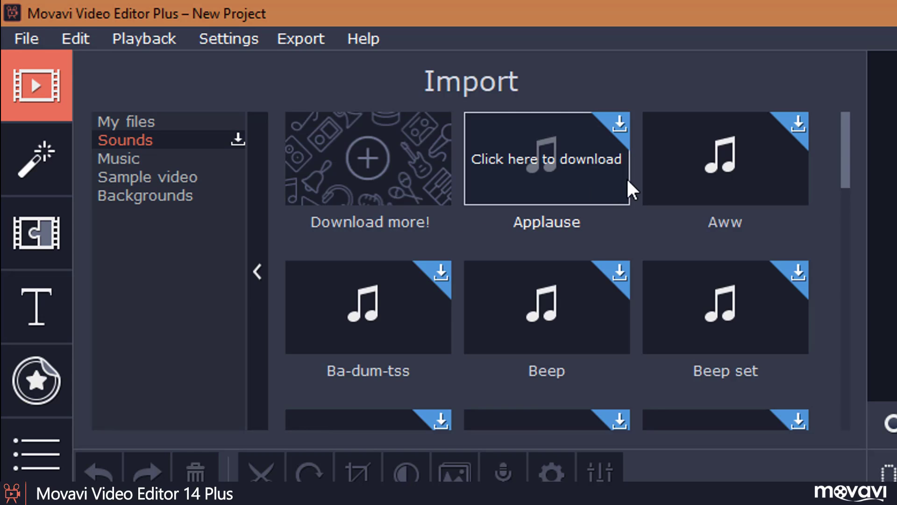
{"action": "scroll", "coordinate": [667, 226], "scroll_direction": "down", "scroll_amount": 5}
{"action": "scroll", "coordinate": [667, 319], "scroll_direction": "down", "scroll_amount": 14}
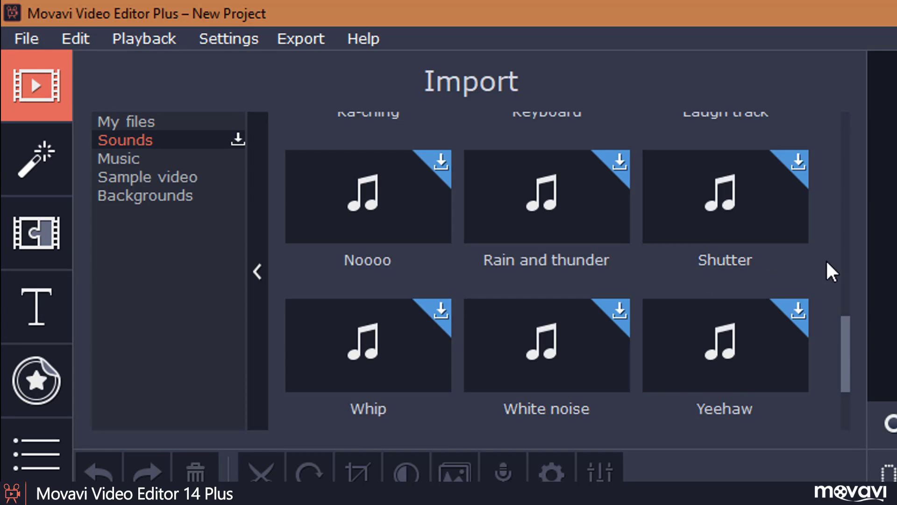
{"action": "left_click", "coordinate": [192, 159]}
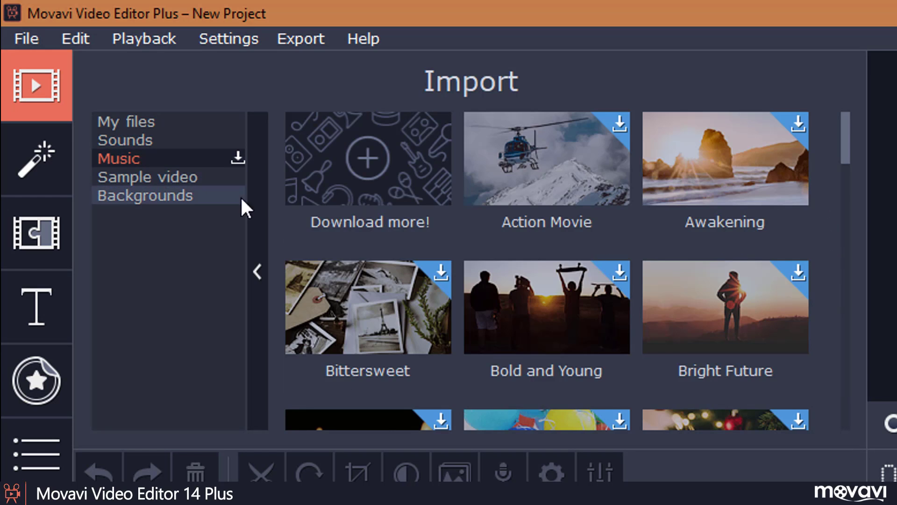
{"action": "scroll", "coordinate": [602, 253], "scroll_direction": "down", "scroll_amount": 3}
{"action": "scroll", "coordinate": [603, 256], "scroll_direction": "down", "scroll_amount": 12}
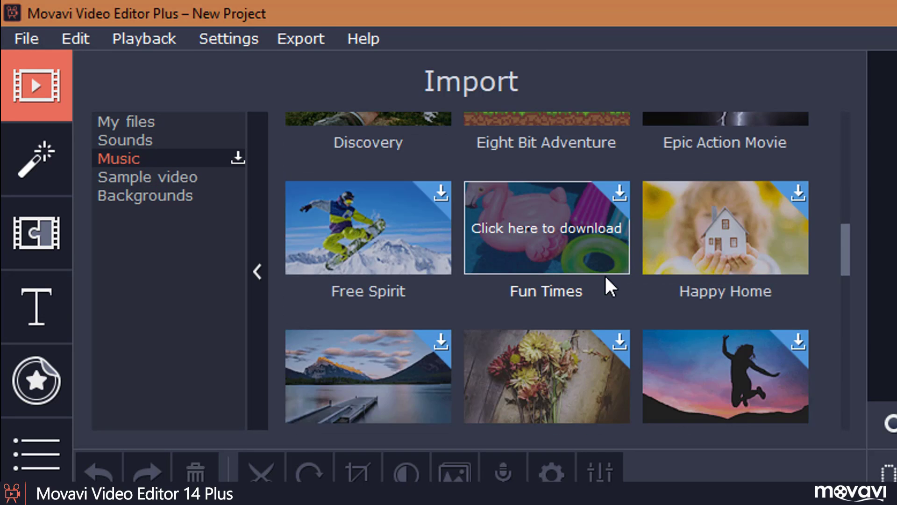
{"action": "scroll", "coordinate": [523, 327], "scroll_direction": "down", "scroll_amount": 3}
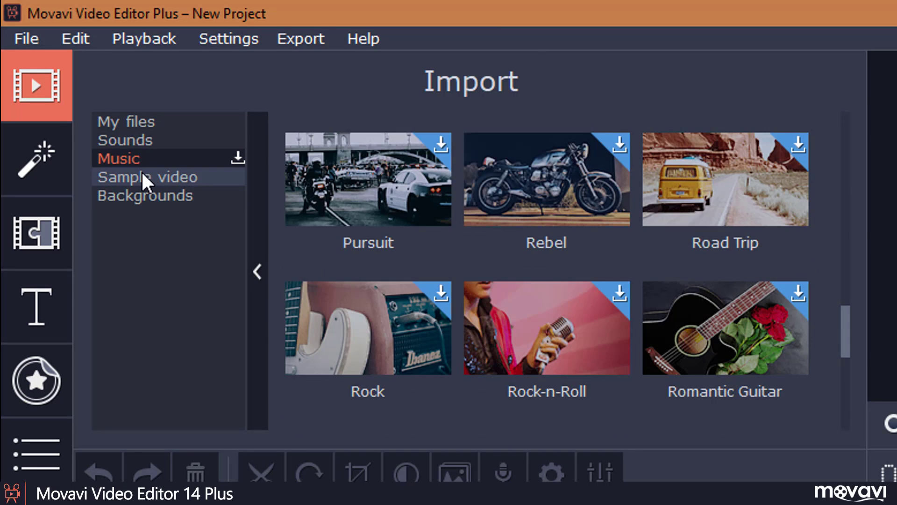
Download the Rainbow Swirl sample video, look through Backgrounds, then show the Filters collection.
{"action": "left_click", "coordinate": [179, 177]}
{"action": "scroll", "coordinate": [608, 257], "scroll_direction": "down", "scroll_amount": 15}
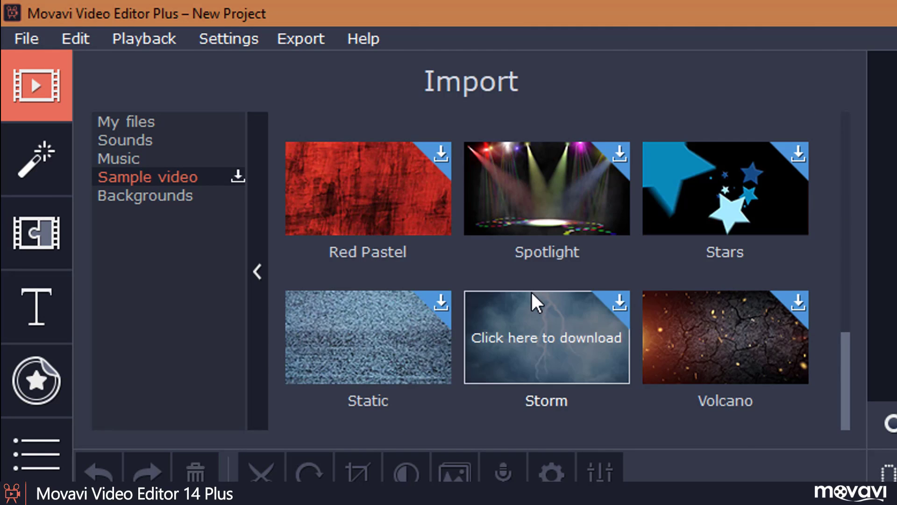
{"action": "scroll", "coordinate": [530, 290], "scroll_direction": "up", "scroll_amount": 5}
{"action": "left_click", "coordinate": [736, 270]}
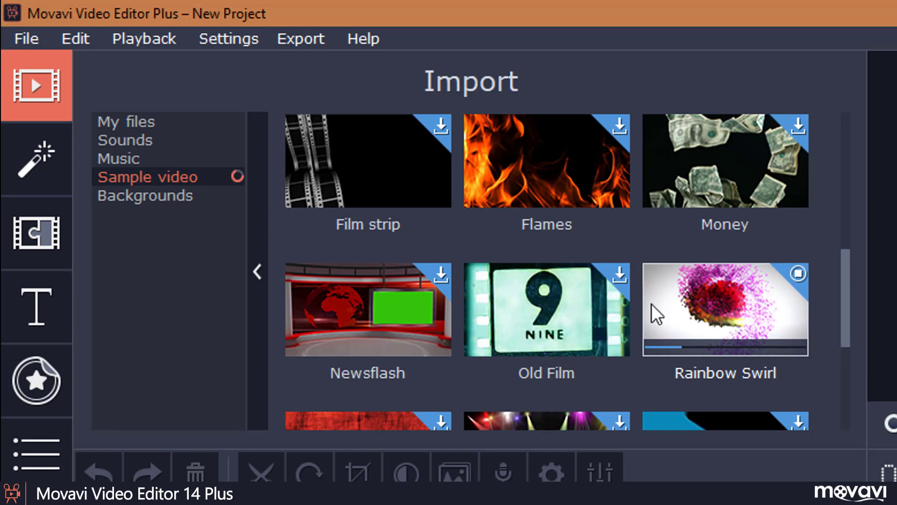
{"action": "left_click", "coordinate": [151, 198]}
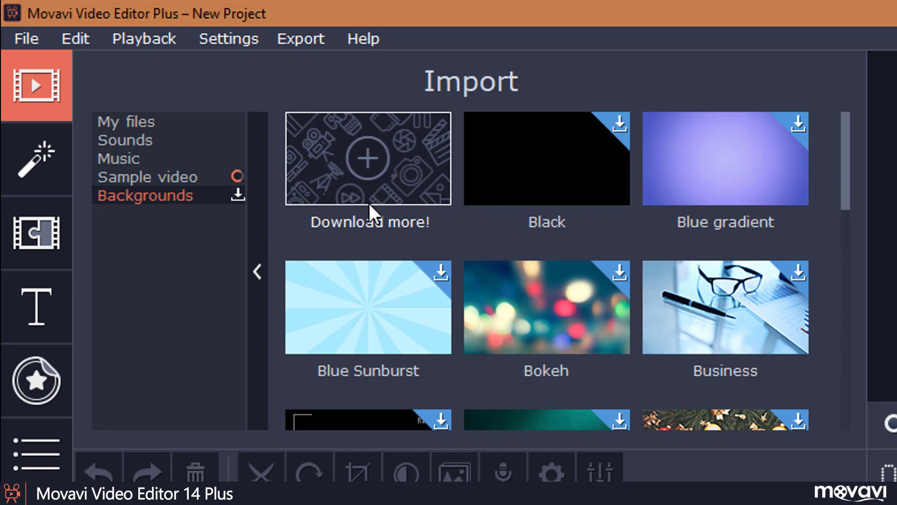
{"action": "scroll", "coordinate": [778, 379], "scroll_direction": "down", "scroll_amount": 5}
{"action": "scroll", "coordinate": [757, 310], "scroll_direction": "down", "scroll_amount": 5}
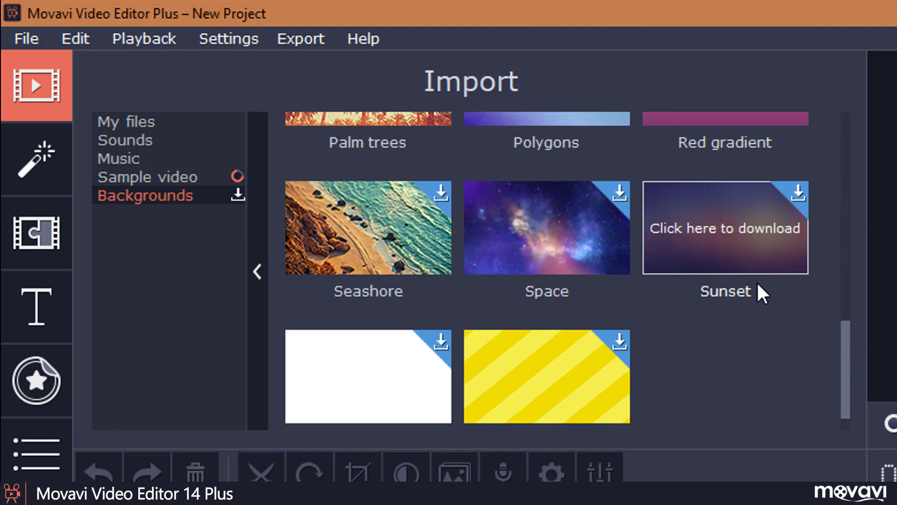
{"action": "left_click", "coordinate": [47, 182]}
{"action": "scroll", "coordinate": [735, 213], "scroll_direction": "down", "scroll_amount": 2}
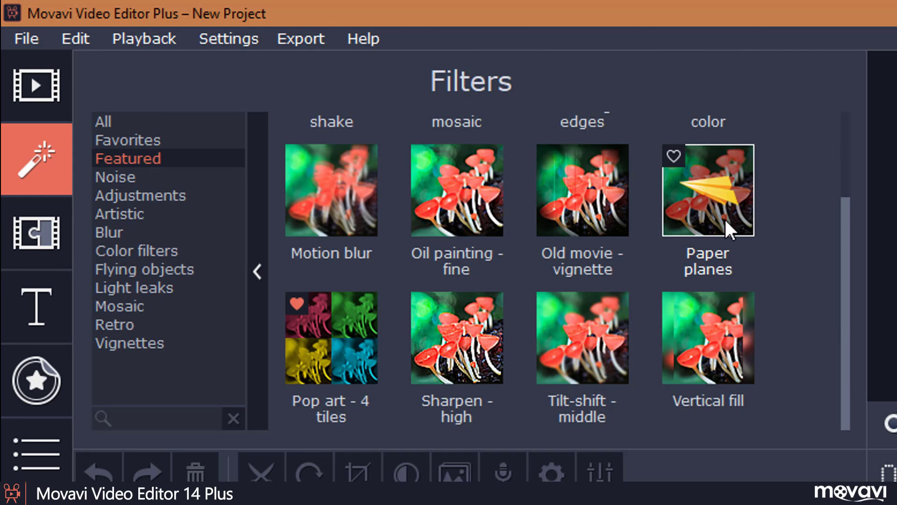
Show all filters and preview the Stars, Rainy day and Vertical fill filters.
{"action": "scroll", "coordinate": [837, 223], "scroll_direction": "up", "scroll_amount": 2}
{"action": "left_click", "coordinate": [106, 122]}
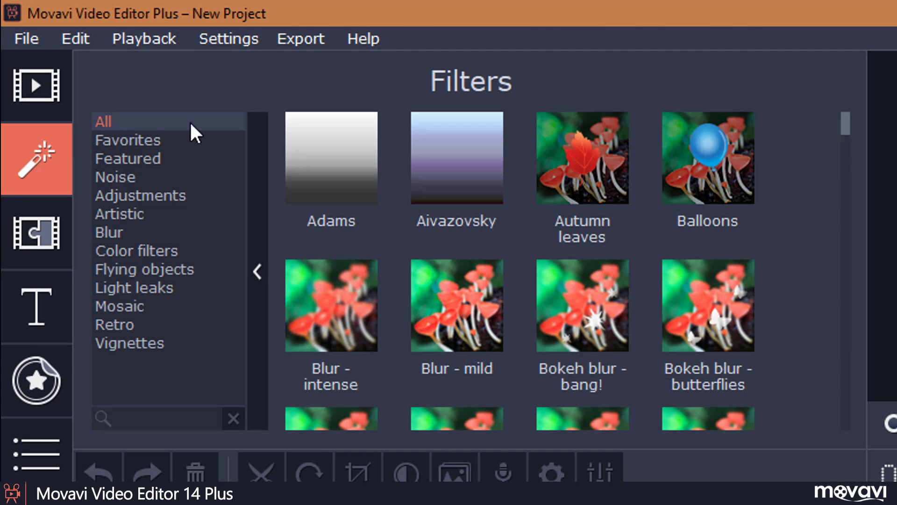
{"action": "mouse_move", "coordinate": [845, 133]}
{"action": "left_mouse_down"}
{"action": "mouse_move", "coordinate": [835, 175]}
{"action": "mouse_move", "coordinate": [841, 214]}
{"action": "mouse_move", "coordinate": [831, 372]}
{"action": "left_mouse_up"}
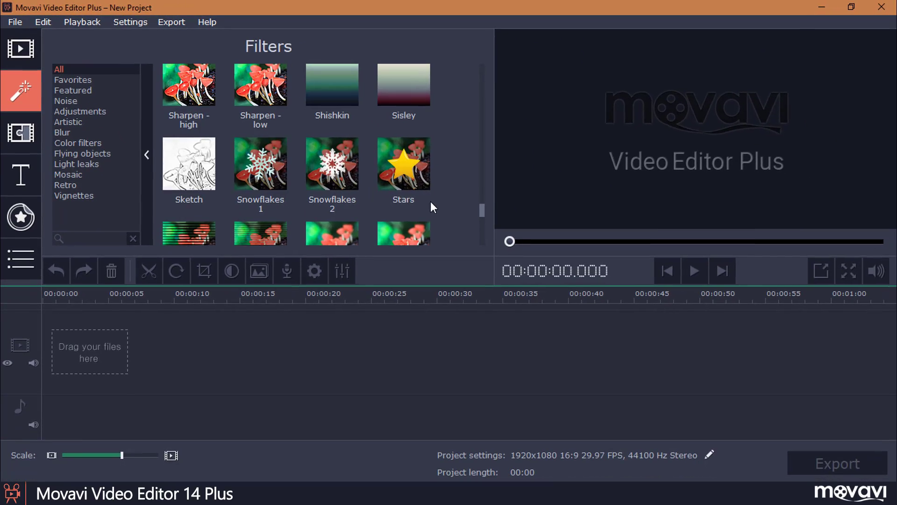
{"action": "left_click", "coordinate": [402, 172]}
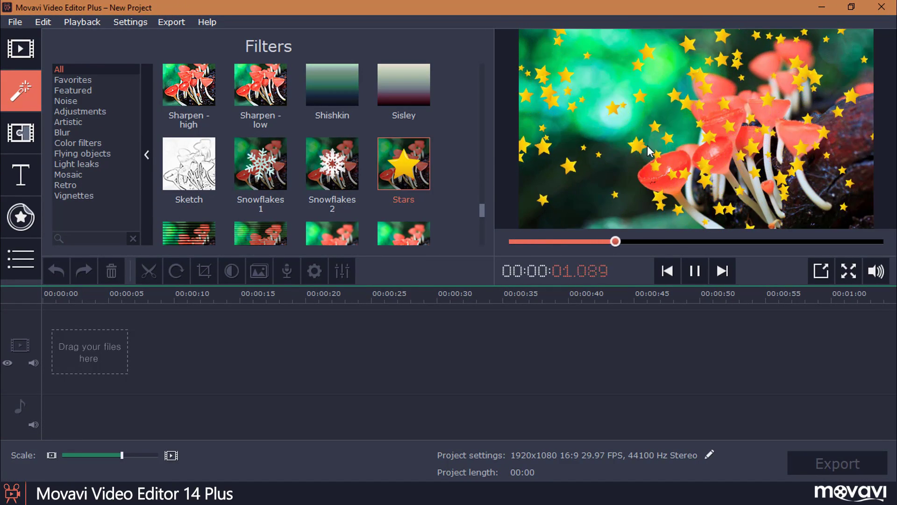
{"action": "scroll", "coordinate": [281, 107], "scroll_direction": "up", "scroll_amount": 3}
{"action": "left_click", "coordinate": [258, 117]}
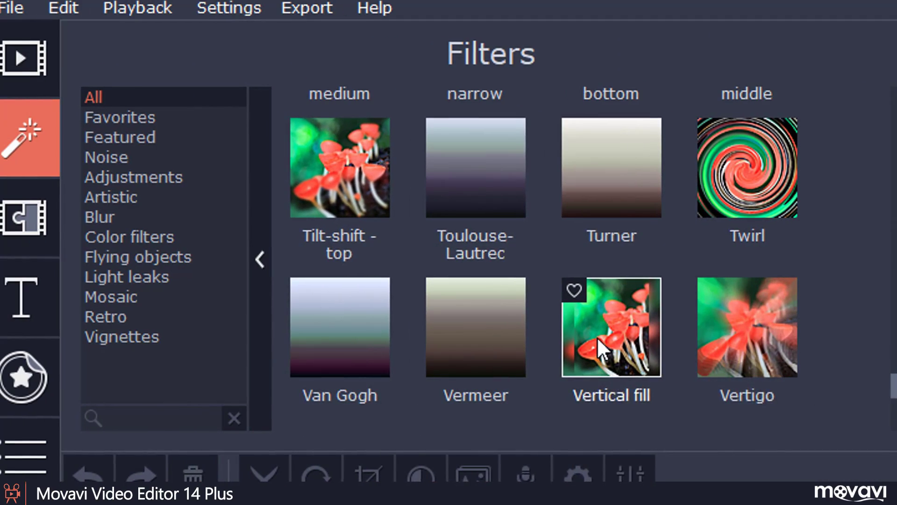
{"action": "left_click", "coordinate": [601, 339]}
{"action": "scroll", "coordinate": [640, 339], "scroll_direction": "down", "scroll_amount": 5}
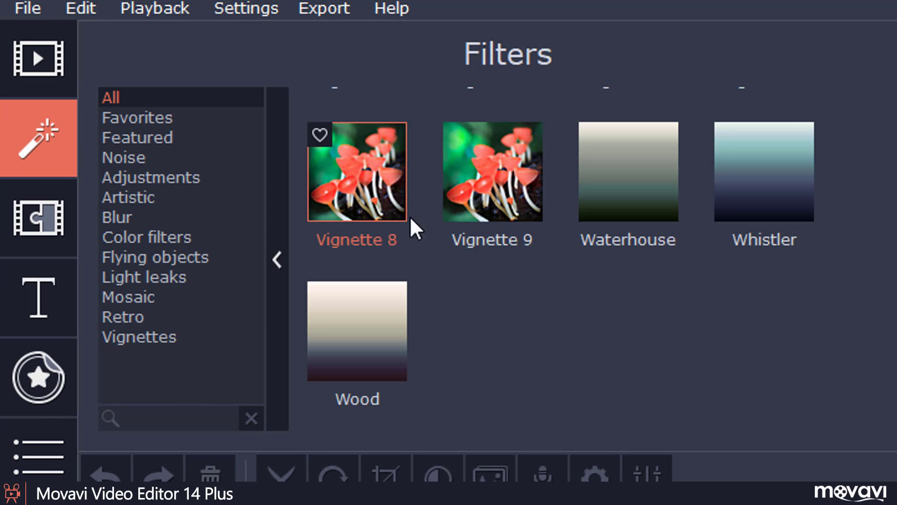
Switch the filter list between Favorites, Featured, Vignettes and All categories.
{"action": "left_click", "coordinate": [124, 117]}
{"action": "left_click", "coordinate": [126, 138]}
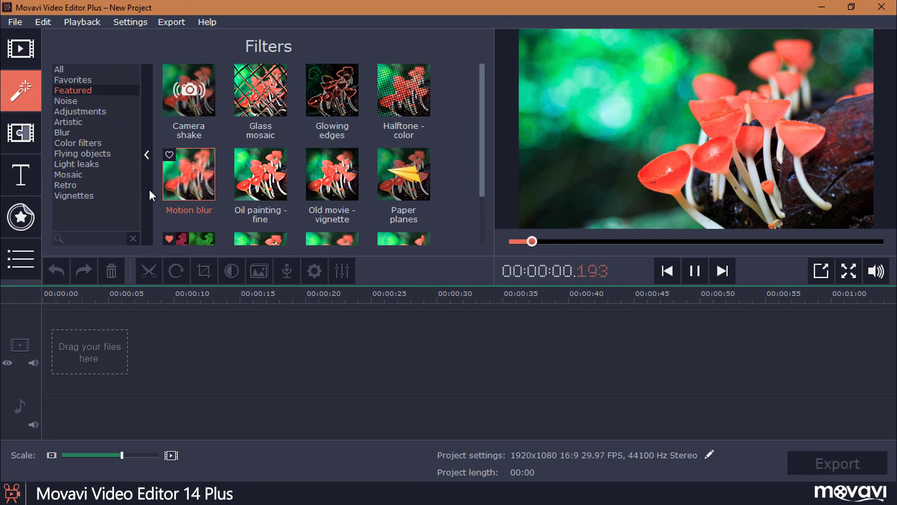
{"action": "left_click", "coordinate": [70, 196]}
{"action": "left_click", "coordinate": [71, 77]}
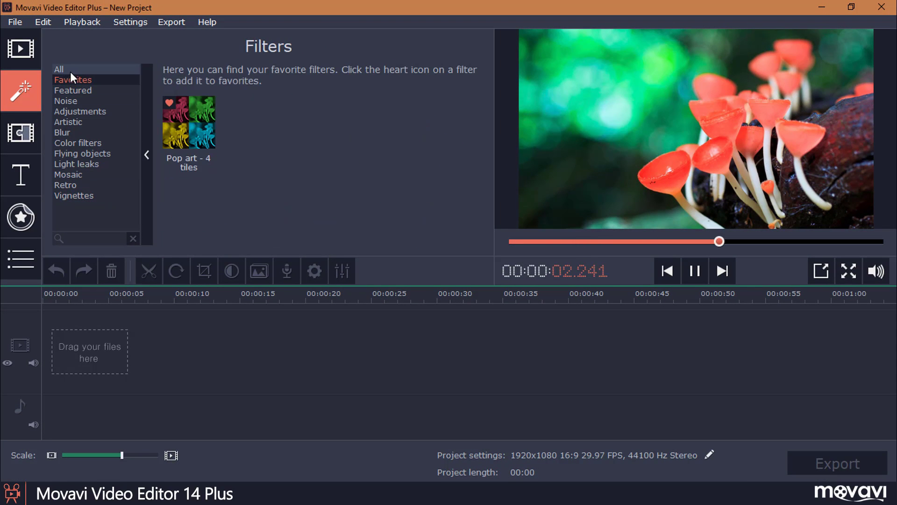
{"action": "left_click", "coordinate": [58, 69]}
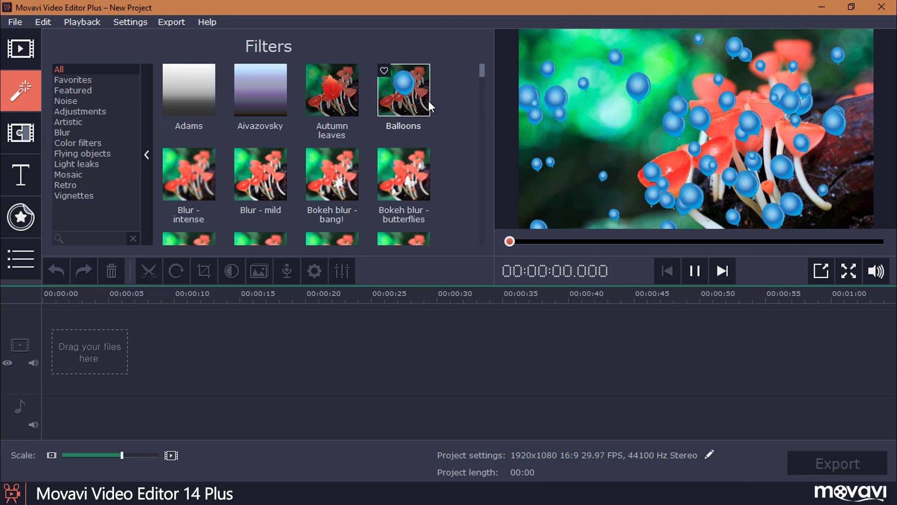
Browse the transition presets, including Blocks and All categories, then bring up Titles.
{"action": "left_click", "coordinate": [26, 124]}
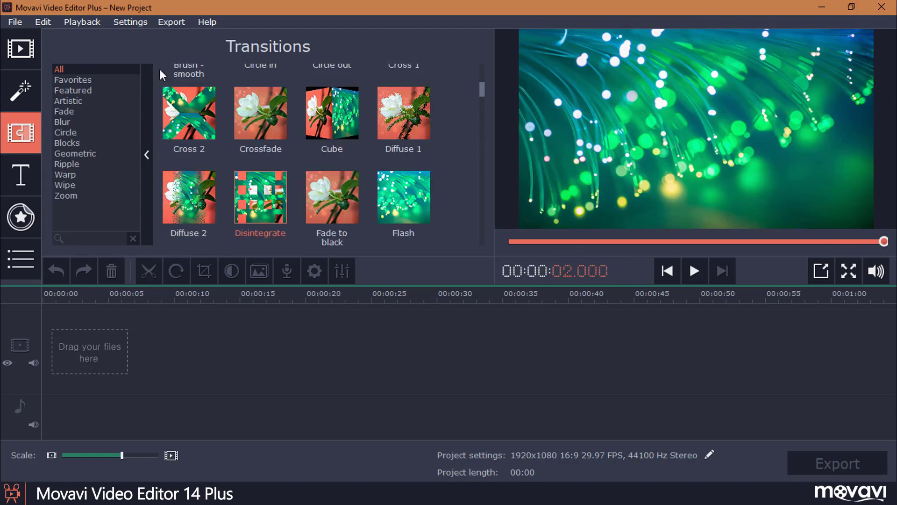
{"action": "scroll", "coordinate": [351, 119], "scroll_direction": "down", "scroll_amount": 2}
{"action": "left_click_drag", "start_coordinate": [481, 104], "coordinate": [481, 182]}
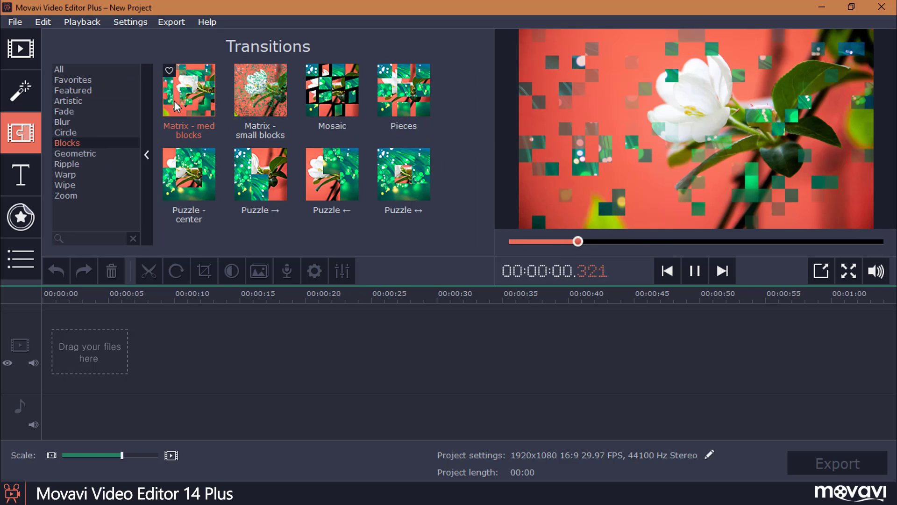
{"action": "left_click", "coordinate": [96, 69]}
{"action": "left_click", "coordinate": [24, 173]}
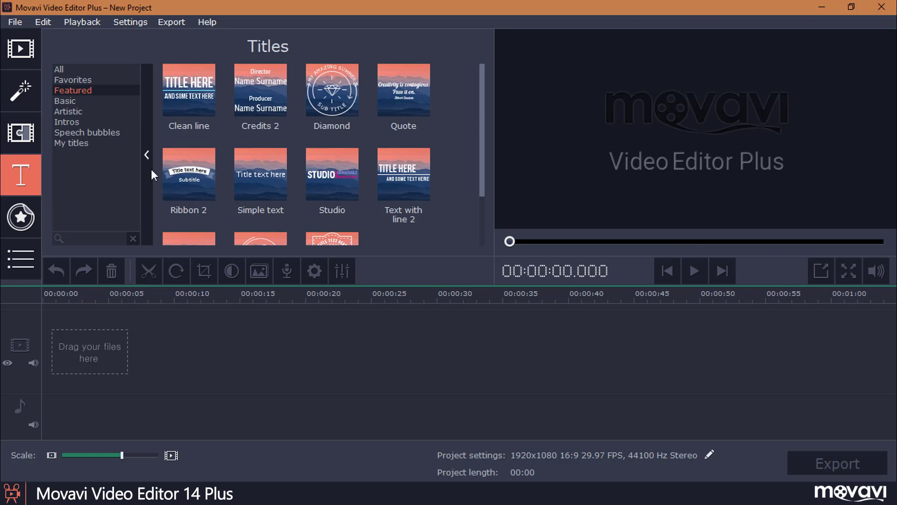
Preview the Clean line, Diamond, Western, Timer, Ribbon 2 and Credits 2 titles.
{"action": "left_click", "coordinate": [210, 102]}
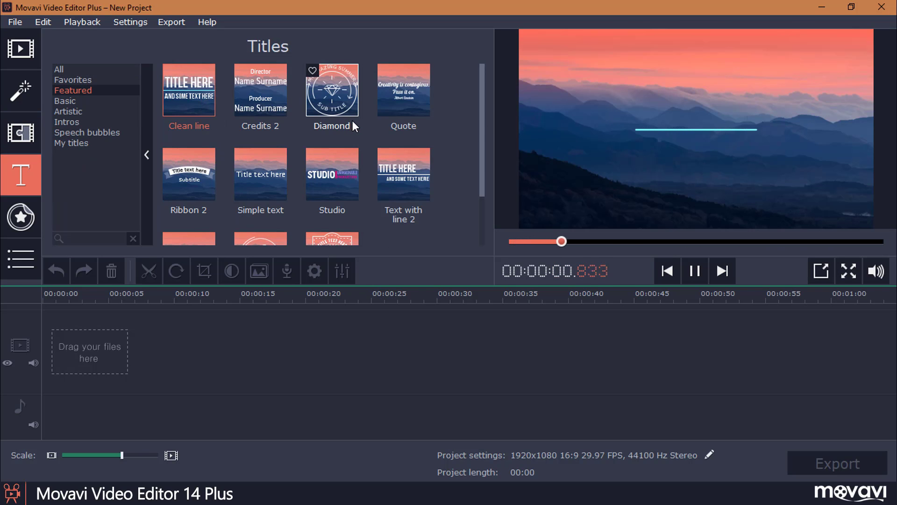
{"action": "left_click", "coordinate": [309, 106]}
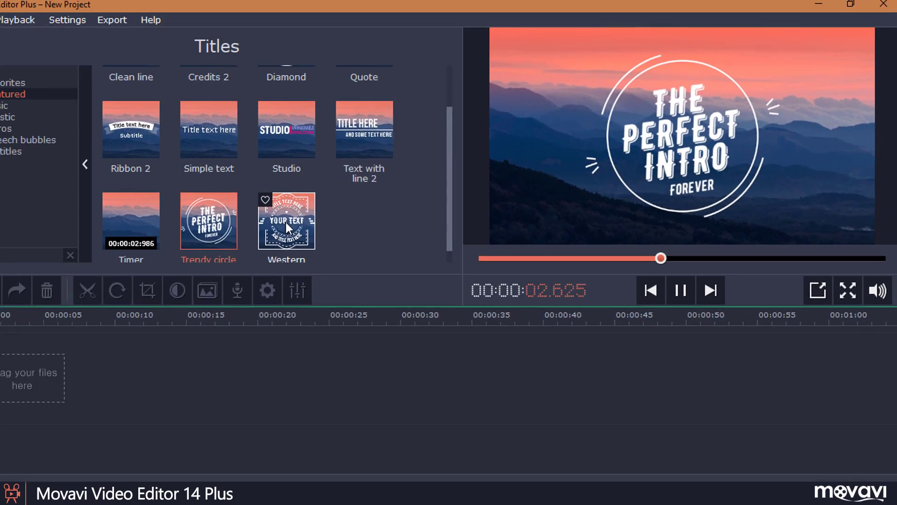
{"action": "left_click", "coordinate": [332, 209]}
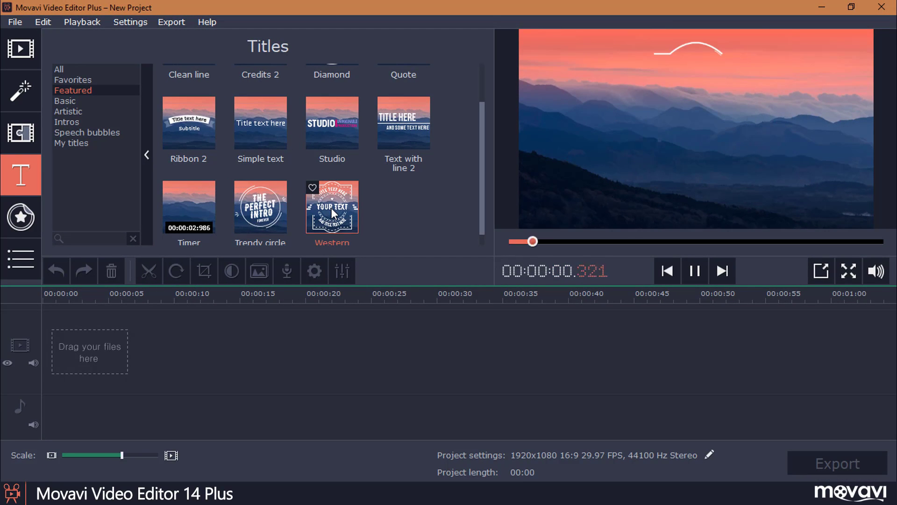
{"action": "left_click", "coordinate": [180, 207]}
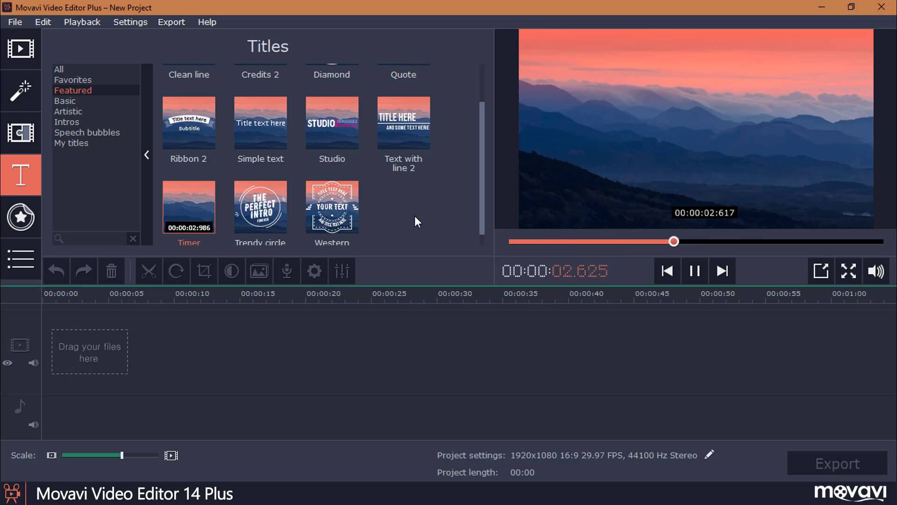
{"action": "scroll", "coordinate": [414, 215], "scroll_direction": "up", "scroll_amount": 1}
{"action": "left_click", "coordinate": [188, 174]}
{"action": "left_click", "coordinate": [260, 89]}
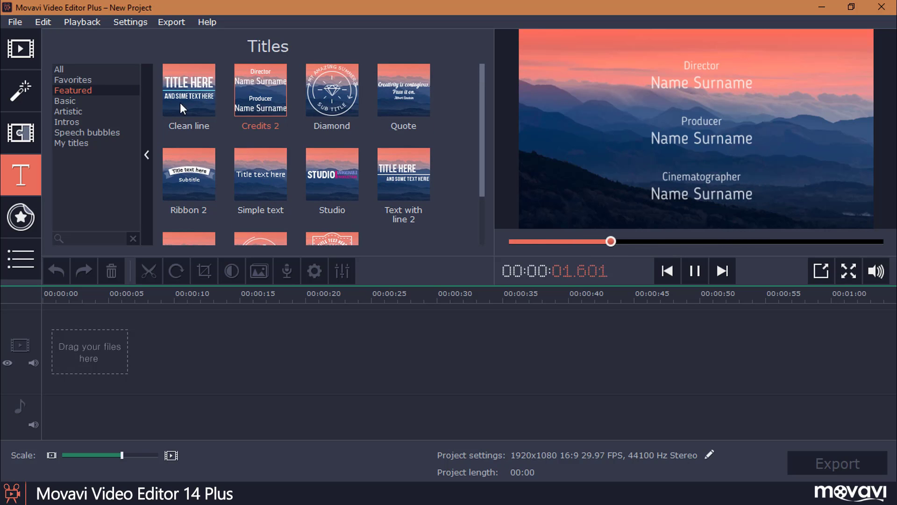
Show all title categories and preview Clean contrast, Clean circle and Clean slanted line.
{"action": "left_click", "coordinate": [59, 69]}
{"action": "left_click", "coordinate": [407, 113]}
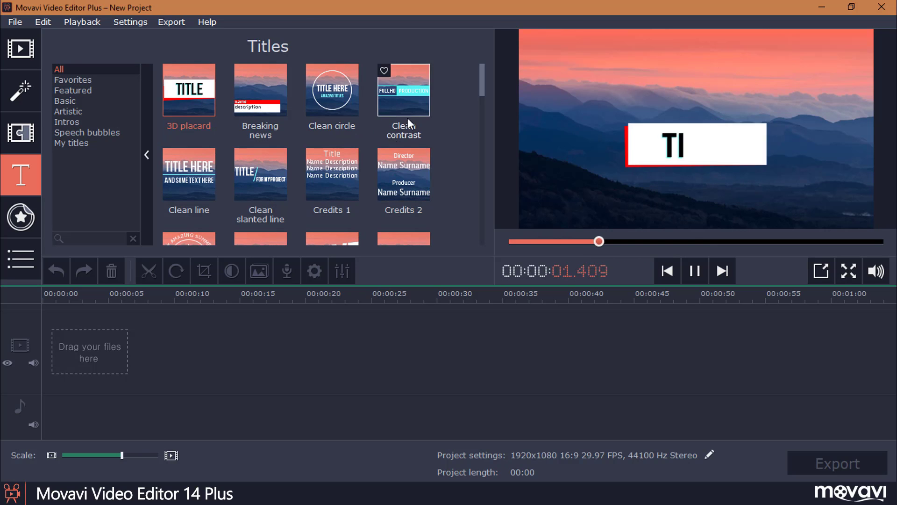
{"action": "left_click", "coordinate": [317, 95]}
{"action": "left_click", "coordinate": [264, 173]}
{"action": "scroll", "coordinate": [381, 178], "scroll_direction": "down", "scroll_amount": 1}
{"action": "scroll", "coordinate": [467, 164], "scroll_direction": "down", "scroll_amount": 1}
Preview the Hexagon, Heart, Friendship, Lower third, Ribbon - stars and Sun titles.
{"action": "left_click", "coordinate": [332, 164]}
{"action": "left_click", "coordinate": [269, 166]}
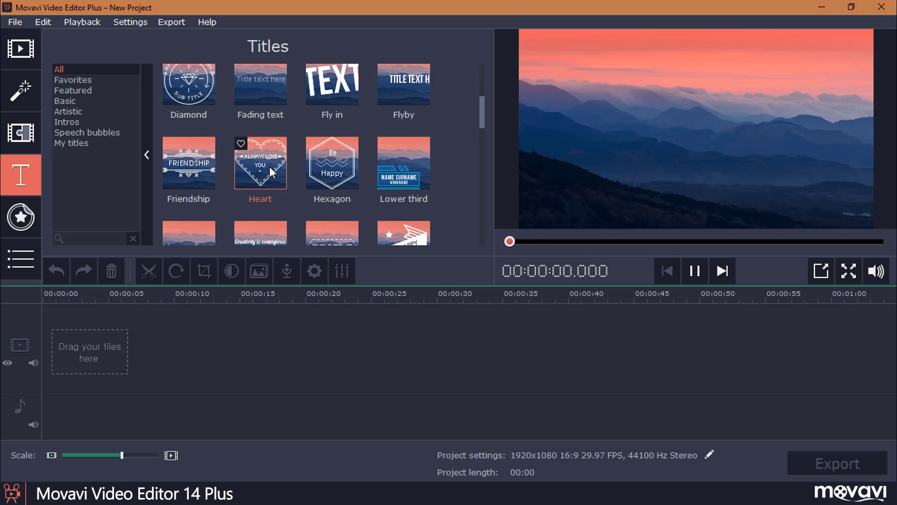
{"action": "left_click", "coordinate": [182, 162]}
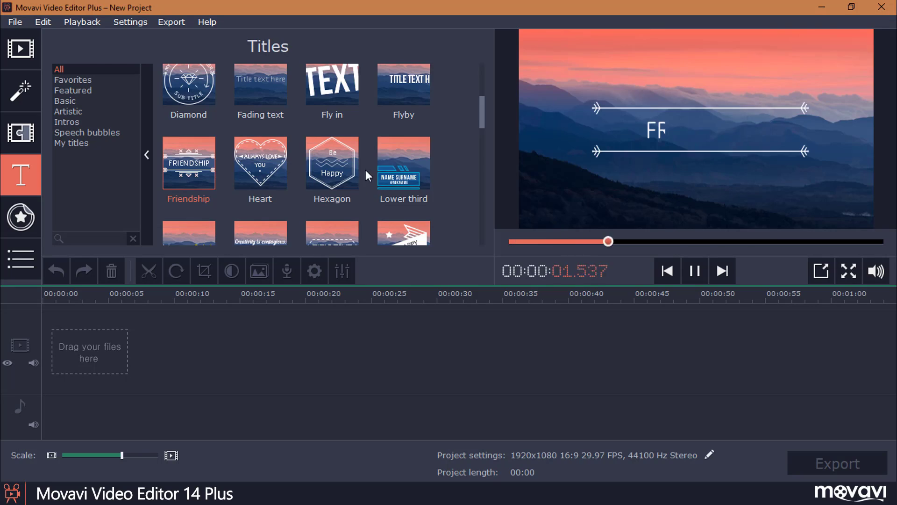
{"action": "left_click", "coordinate": [388, 154]}
{"action": "scroll", "coordinate": [388, 153], "scroll_direction": "down", "scroll_amount": 1}
{"action": "left_click", "coordinate": [388, 153]}
{"action": "scroll", "coordinate": [358, 189], "scroll_direction": "down", "scroll_amount": 2}
{"action": "left_click", "coordinate": [260, 229]}
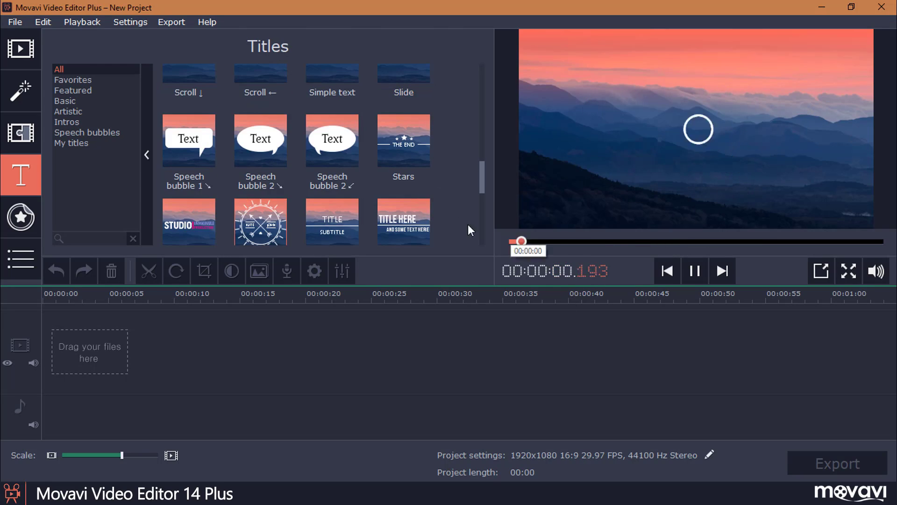
{"action": "scroll", "coordinate": [296, 218], "scroll_direction": "down", "scroll_amount": 1}
{"action": "scroll", "coordinate": [296, 217], "scroll_direction": "down", "scroll_amount": 2}
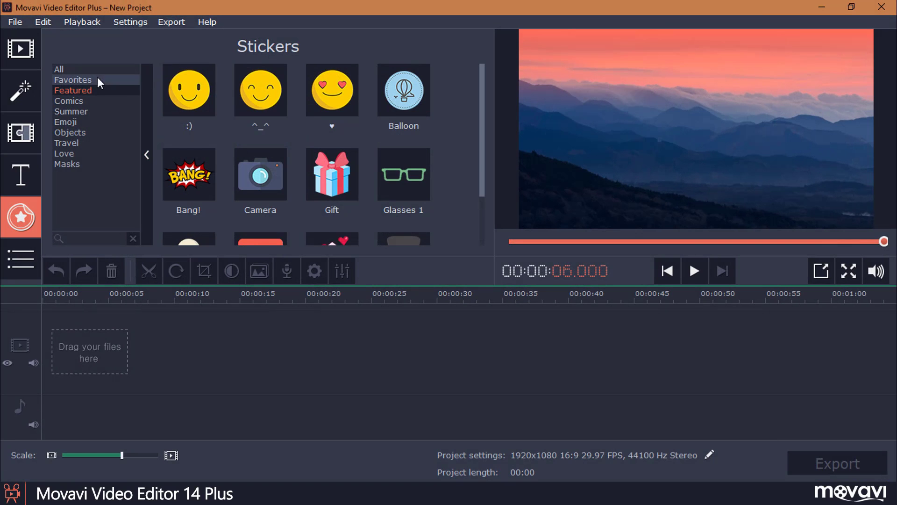
Show all sticker categories and preview the emoji, Apple and Bomb stickers.
{"action": "scroll", "coordinate": [326, 150], "scroll_direction": "down", "scroll_amount": 2}
{"action": "scroll", "coordinate": [327, 150], "scroll_direction": "up", "scroll_amount": 2}
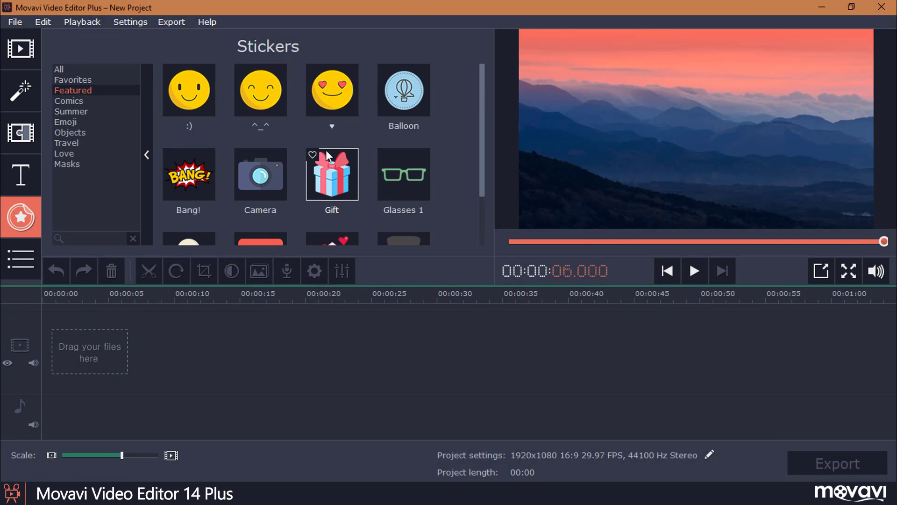
{"action": "left_click", "coordinate": [63, 71]}
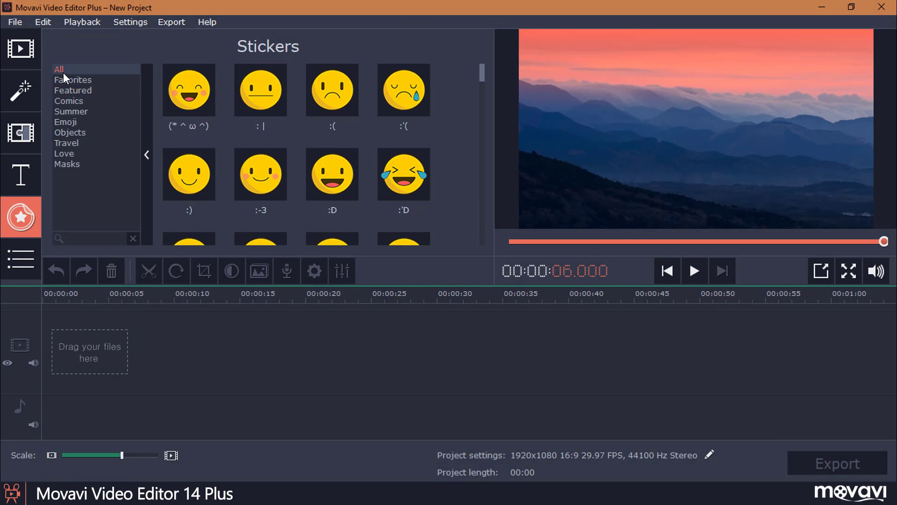
{"action": "left_click", "coordinate": [201, 103]}
{"action": "left_click", "coordinate": [404, 174]}
{"action": "scroll", "coordinate": [334, 184], "scroll_direction": "down", "scroll_amount": 5}
{"action": "left_click", "coordinate": [403, 88]}
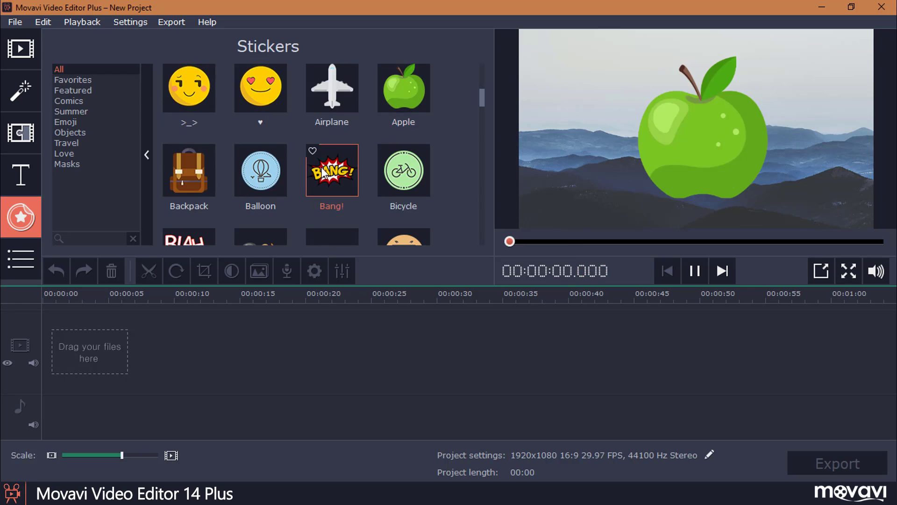
{"action": "scroll", "coordinate": [334, 185], "scroll_direction": "down", "scroll_amount": 3}
{"action": "left_click", "coordinate": [257, 77]}
Preview the Fire, Heart, Lips, Monocle and OMG stickers.
{"action": "scroll", "coordinate": [280, 154], "scroll_direction": "down", "scroll_amount": 3}
{"action": "left_click", "coordinate": [260, 103]}
{"action": "left_click", "coordinate": [379, 187]}
{"action": "scroll", "coordinate": [332, 187], "scroll_direction": "down", "scroll_amount": 5}
{"action": "left_click", "coordinate": [332, 166]}
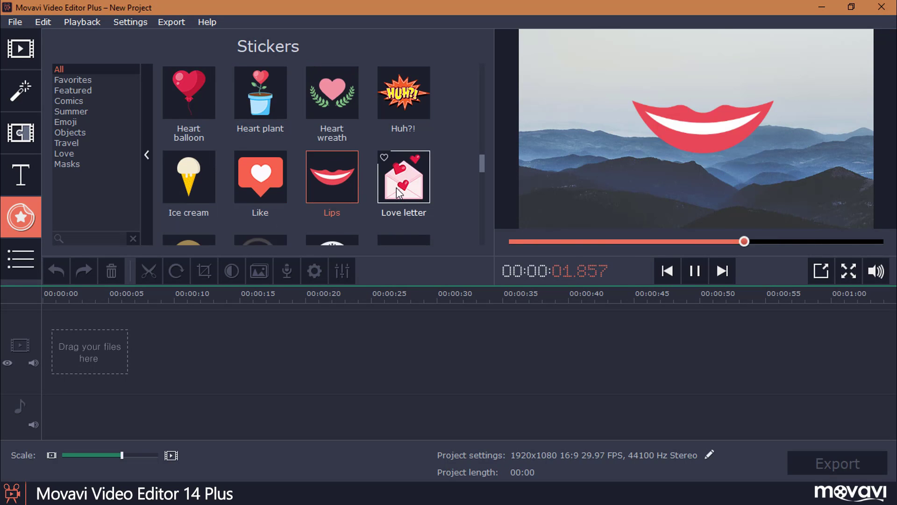
{"action": "scroll", "coordinate": [333, 187], "scroll_direction": "down", "scroll_amount": 3}
{"action": "left_click", "coordinate": [256, 210]}
{"action": "scroll", "coordinate": [333, 187], "scroll_direction": "down", "scroll_amount": 3}
{"action": "left_click", "coordinate": [403, 192]}
Pick Chroma Key from the additional tools, then open the desktop Sample Videos folder.
{"action": "left_click", "coordinate": [21, 258]}
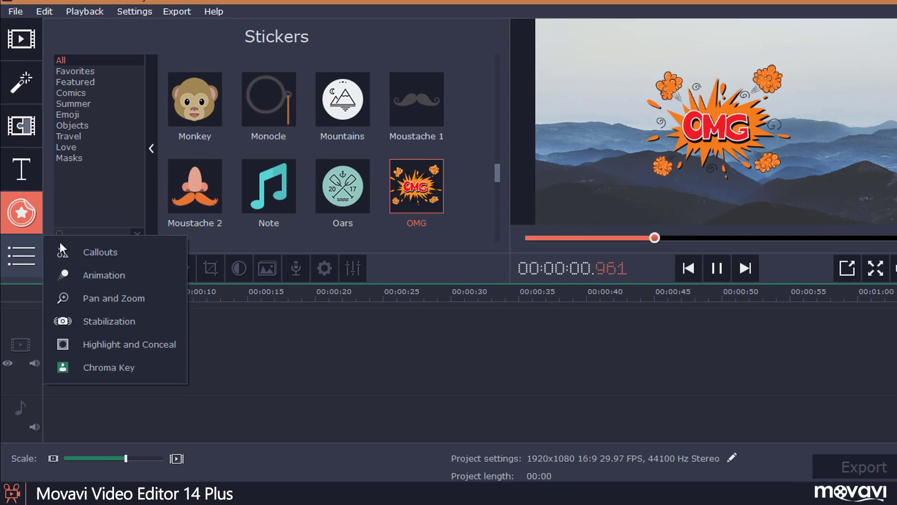
{"action": "left_click", "coordinate": [103, 275]}
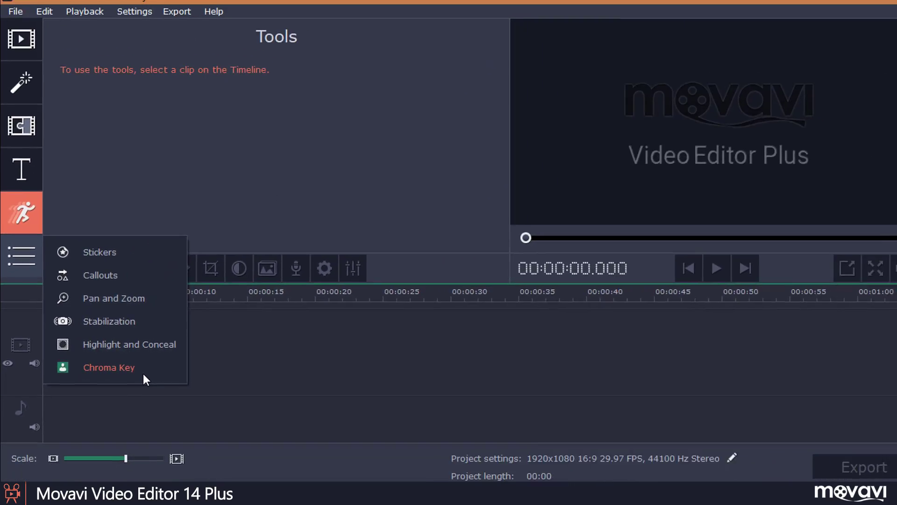
{"action": "left_click", "coordinate": [281, 379]}
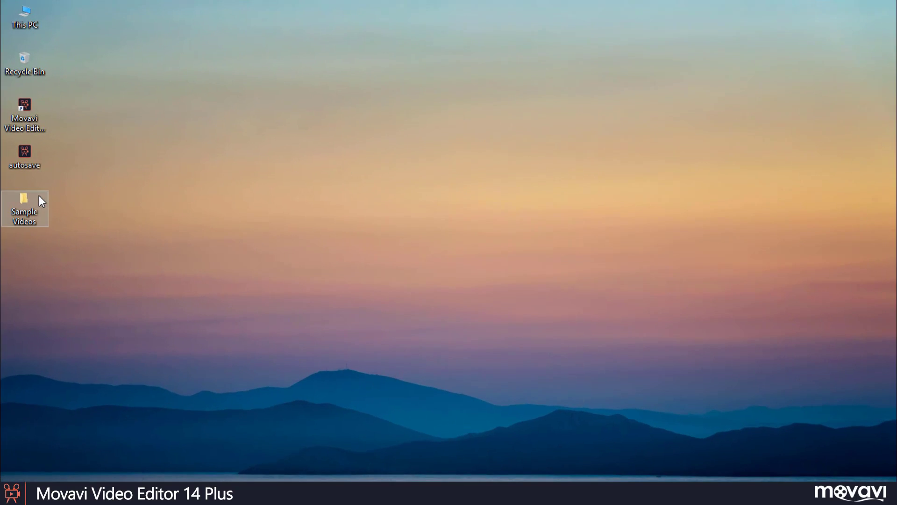
{"action": "double_click", "coordinate": [39, 196]}
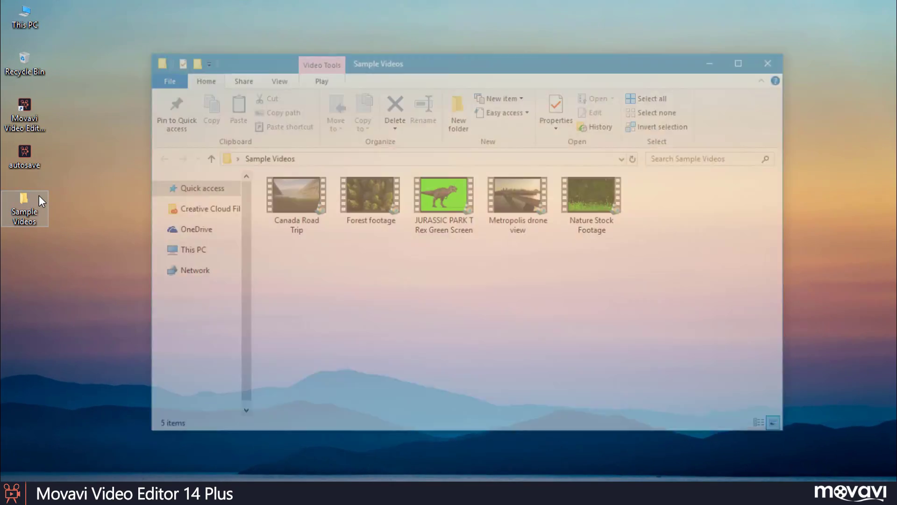
Close the Sample Videos folder and return to the Movavi editor window.
{"action": "left_click", "coordinate": [775, 60]}
{"action": "key", "text": "super+Tab"}
{"action": "left_click", "coordinate": [444, 228]}
{"action": "left_click", "coordinate": [21, 132]}
Add all five sample videos to the timeline through Import > Add Media Files.
{"action": "left_click", "coordinate": [31, 47]}
{"action": "left_click", "coordinate": [231, 85]}
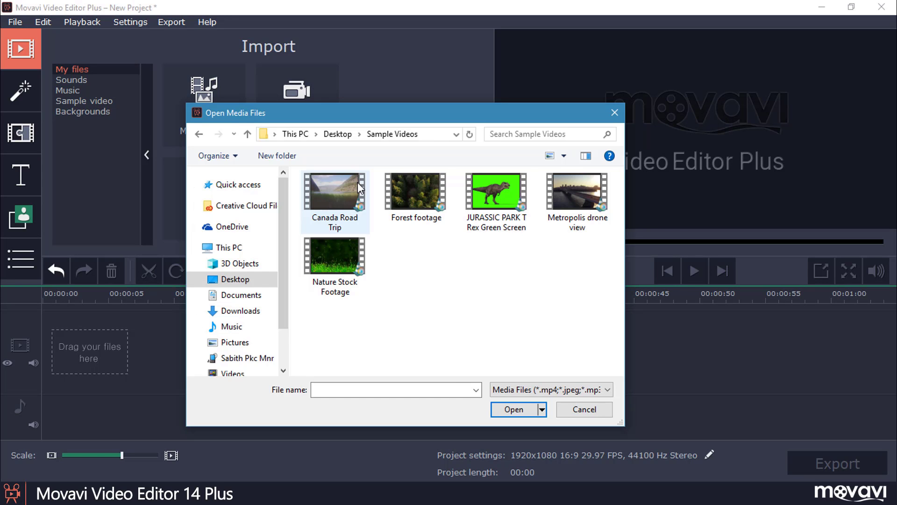
{"action": "key", "text": "ctrl+a"}
{"action": "left_click", "coordinate": [514, 409]}
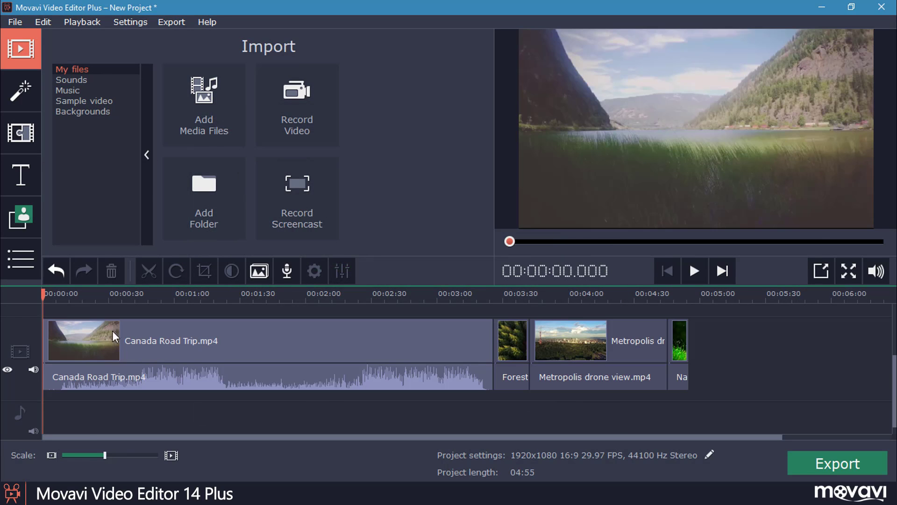
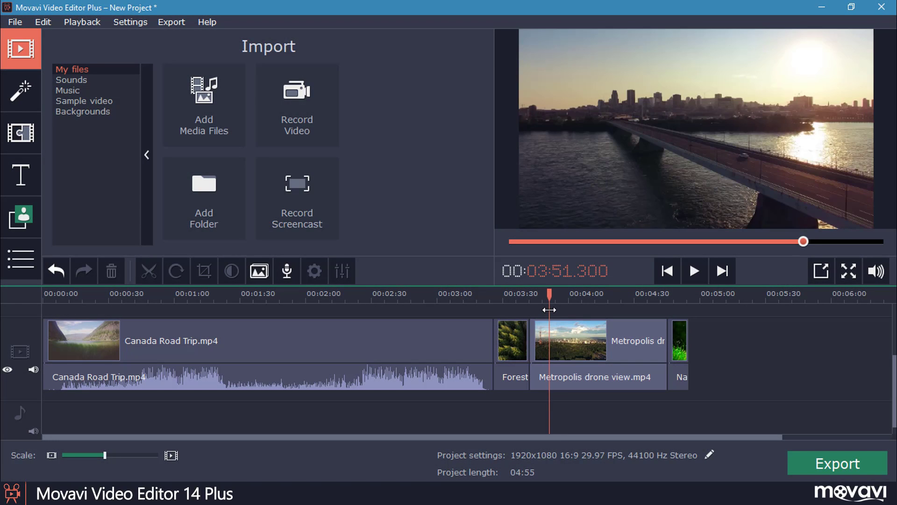
Split Canada Road Trip.mp4 at about 00:56.4.
{"action": "left_click", "coordinate": [79, 337]}
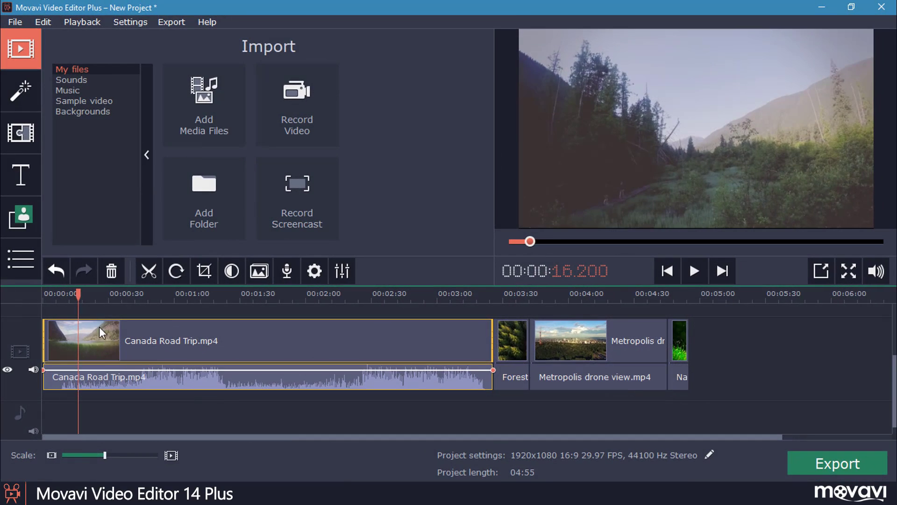
{"action": "left_click_drag", "start_coordinate": [79, 296], "coordinate": [166, 312]}
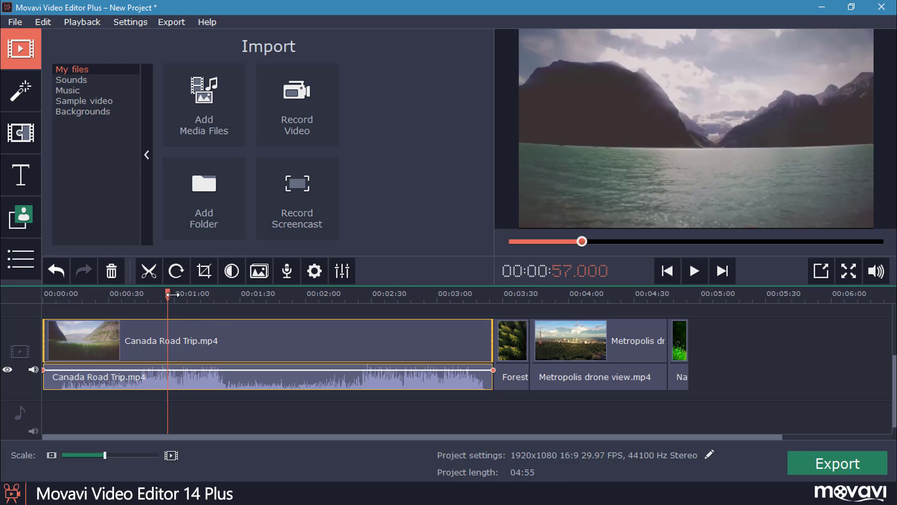
{"action": "left_click_drag", "start_coordinate": [172, 294], "coordinate": [164, 302]}
{"action": "left_click", "coordinate": [149, 270]}
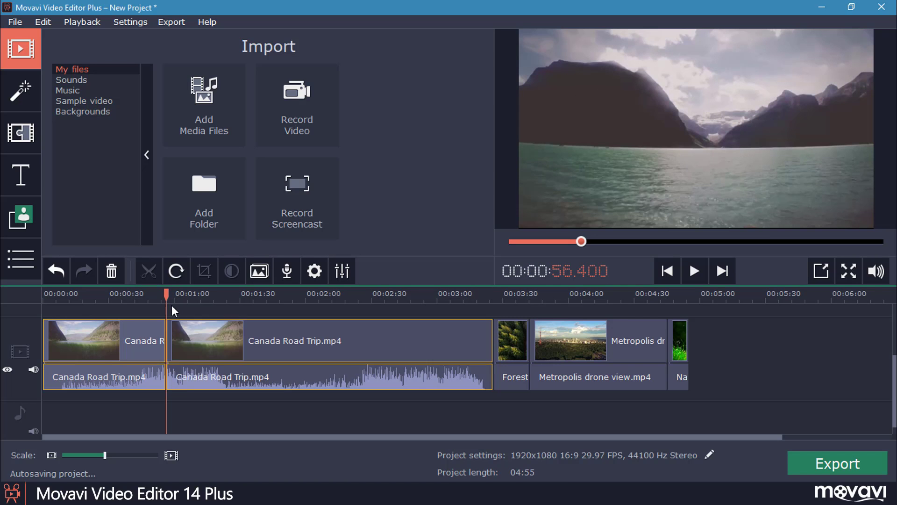
Split again at 01:45.9, delete the middle piece, and review the new join.
{"action": "left_click_drag", "start_coordinate": [166, 291], "coordinate": [281, 309]}
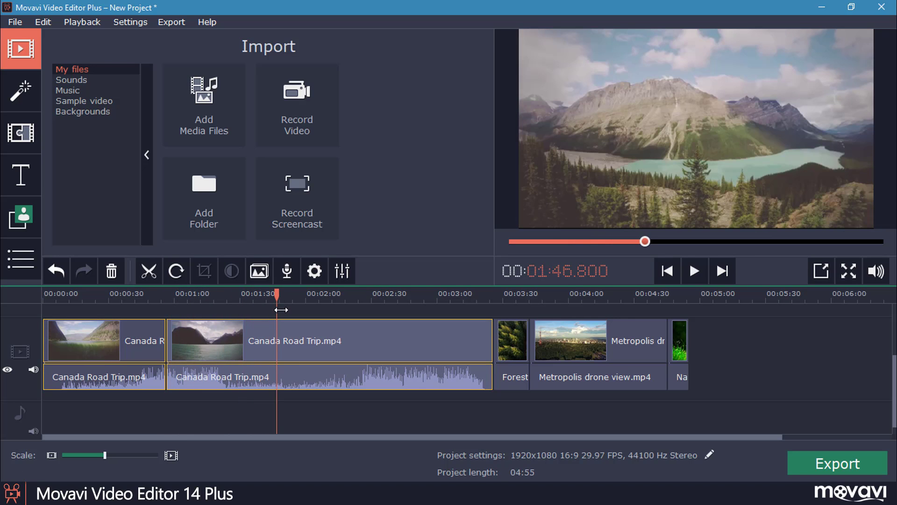
{"action": "left_click", "coordinate": [283, 346]}
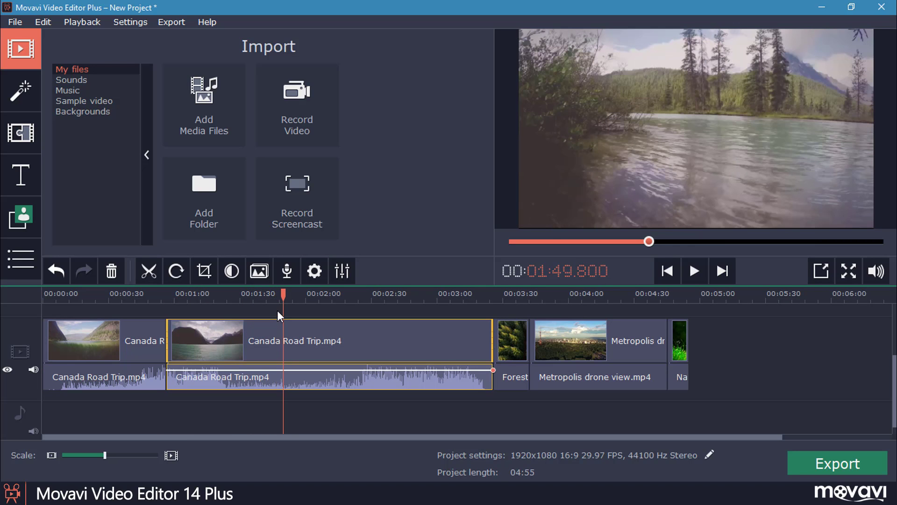
{"action": "left_click", "coordinate": [277, 310]}
{"action": "left_click", "coordinate": [275, 333]}
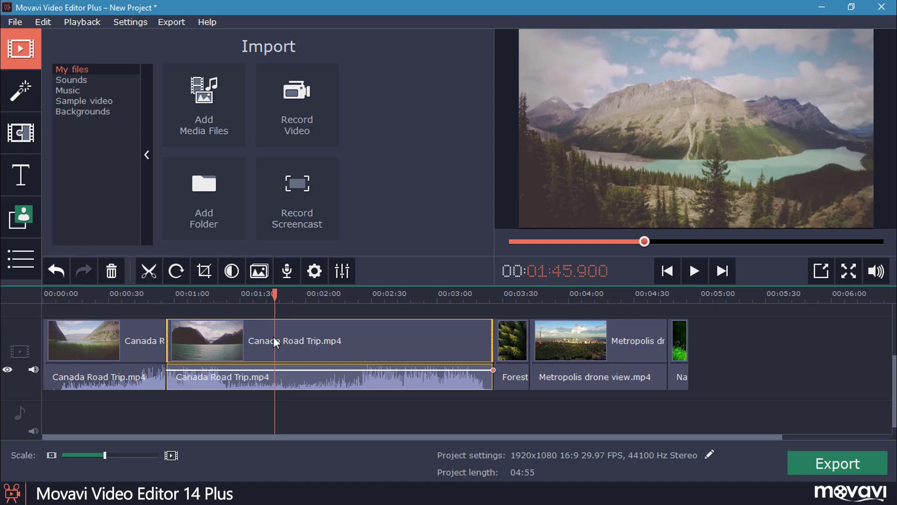
{"action": "left_click", "coordinate": [142, 274]}
{"action": "left_click", "coordinate": [229, 352]}
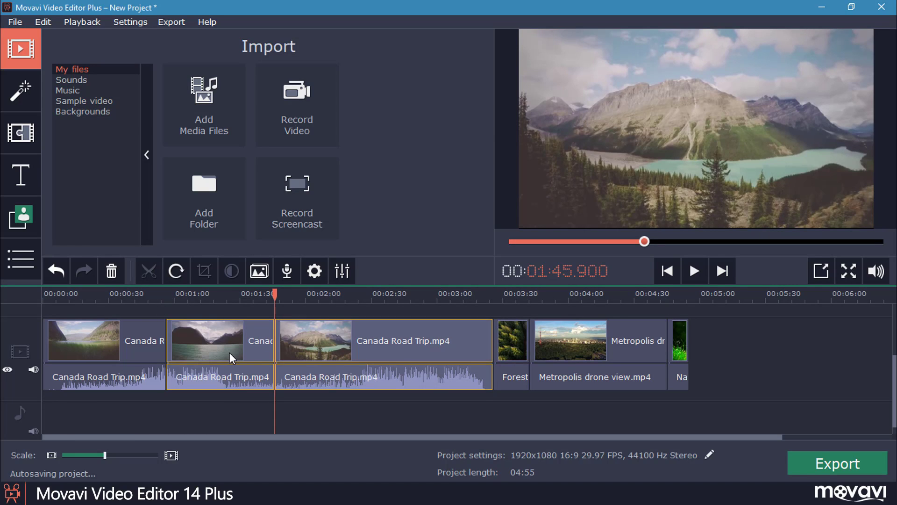
{"action": "key", "text": "Delete"}
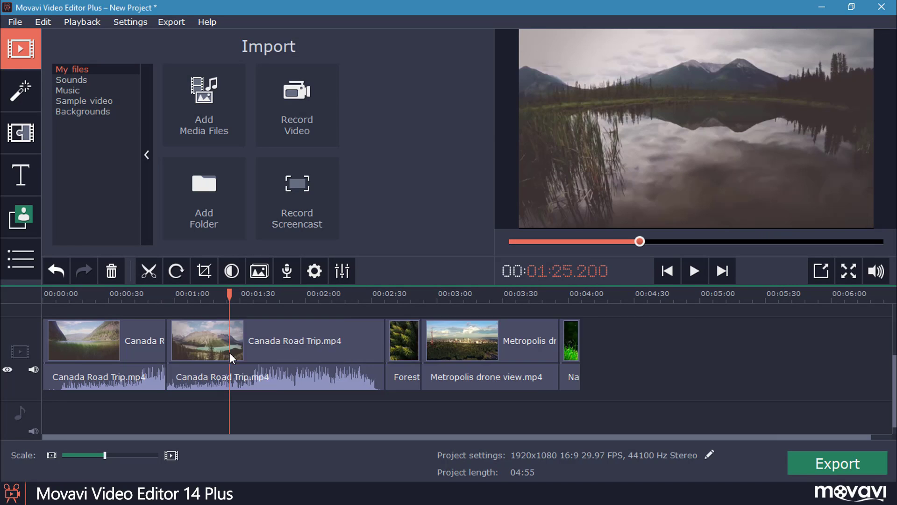
{"action": "left_click_drag", "start_coordinate": [164, 300], "coordinate": [225, 304]}
Detach the audio from the second Canada Road Trip clip and delete it.
{"action": "left_click", "coordinate": [256, 380]}
{"action": "right_click", "coordinate": [219, 373]}
{"action": "left_click", "coordinate": [340, 236]}
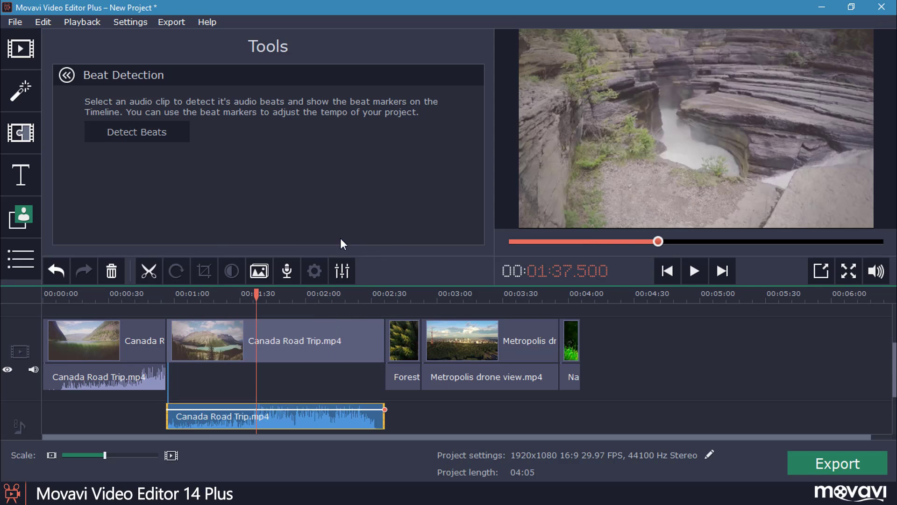
{"action": "left_click", "coordinate": [206, 416]}
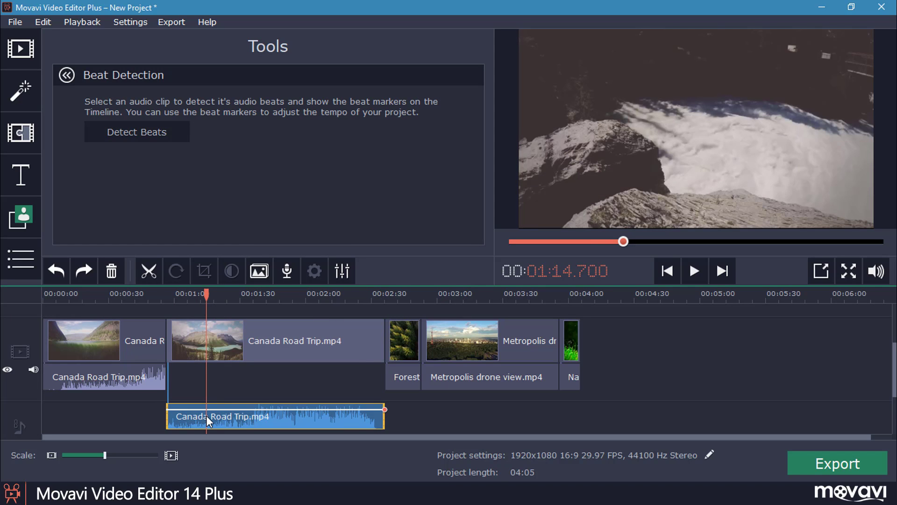
{"action": "key", "text": "Delete"}
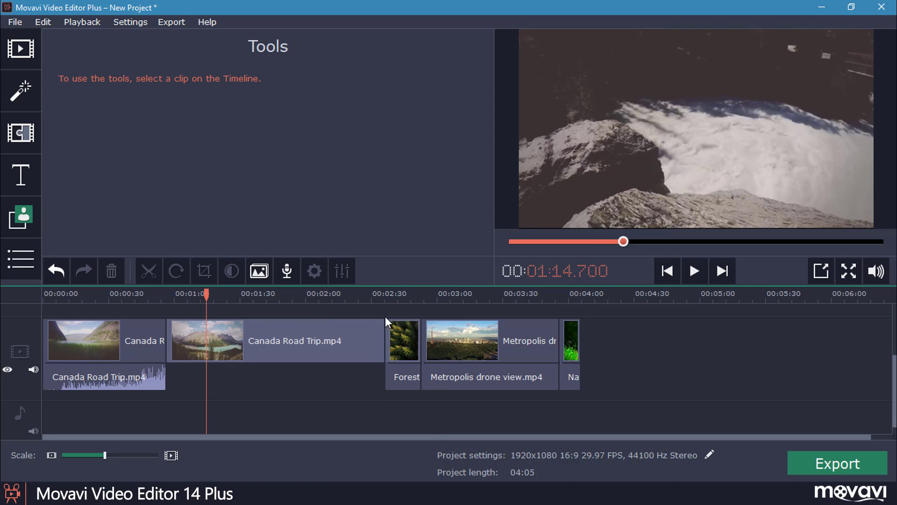
Trim the second Canada Road Trip clip's end back to about 01:34.
{"action": "left_click", "coordinate": [313, 335]}
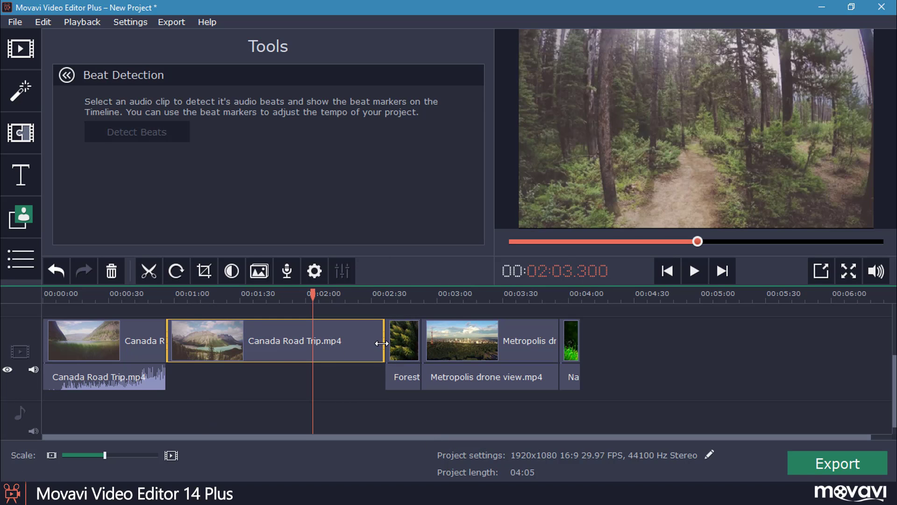
{"action": "left_click_drag", "start_coordinate": [382, 343], "coordinate": [249, 343]}
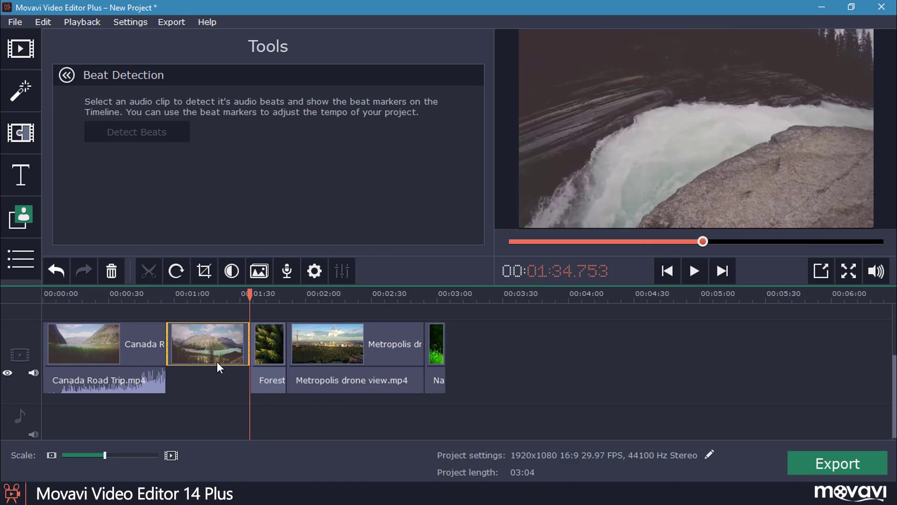
{"action": "mouse_move", "coordinate": [197, 306]}
{"action": "left_mouse_down"}
{"action": "mouse_move", "coordinate": [237, 299]}
{"action": "mouse_move", "coordinate": [195, 308]}
{"action": "left_mouse_up"}
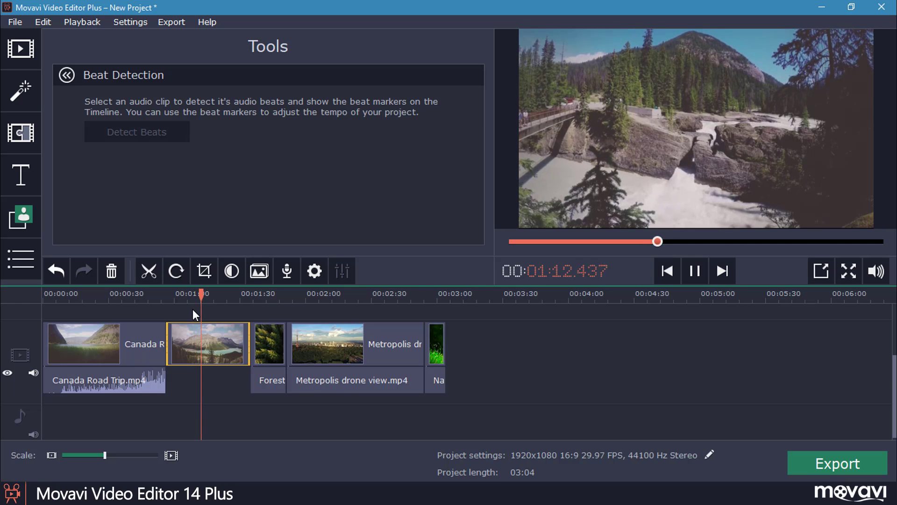
Split the clip at 01:12.970 and 01:25.5, select the middle piece, and open Filters.
{"action": "left_click", "coordinate": [201, 332]}
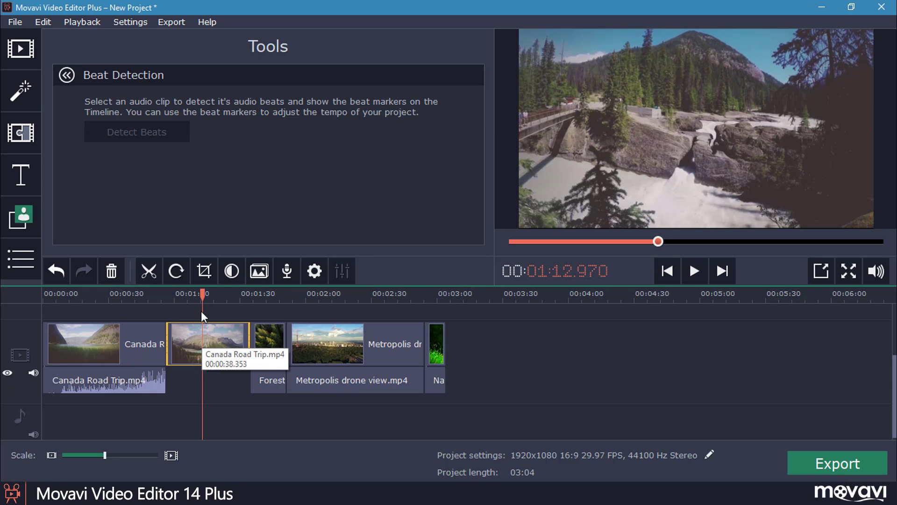
{"action": "left_click", "coordinate": [150, 269]}
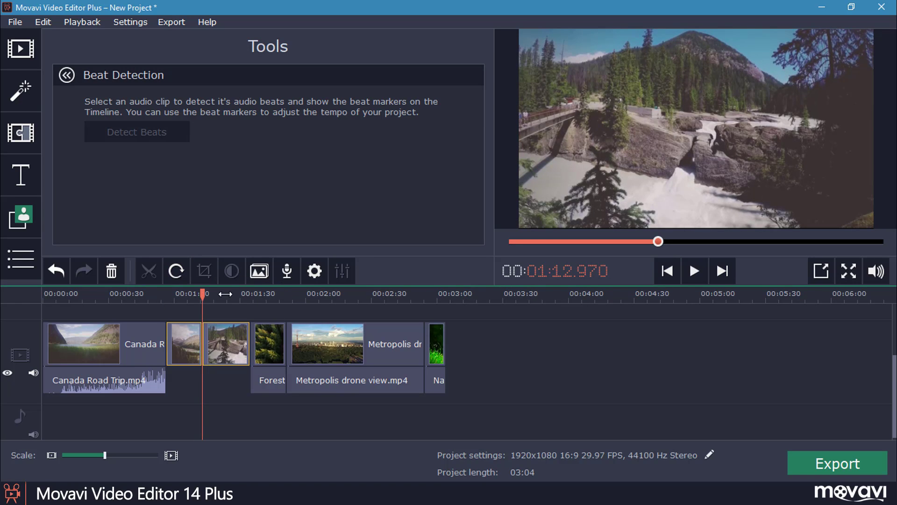
{"action": "left_click", "coordinate": [226, 293]}
{"action": "left_click", "coordinate": [231, 343]}
{"action": "left_click", "coordinate": [230, 343]}
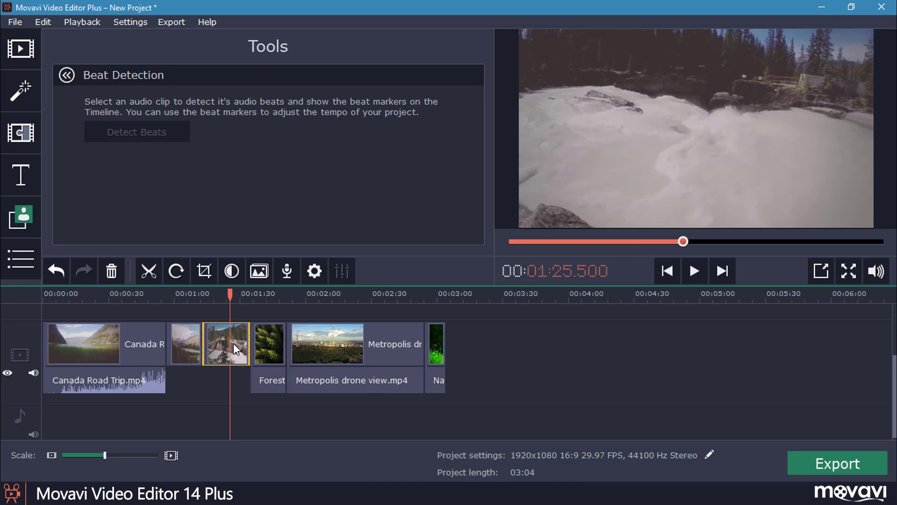
{"action": "left_click", "coordinate": [156, 277]}
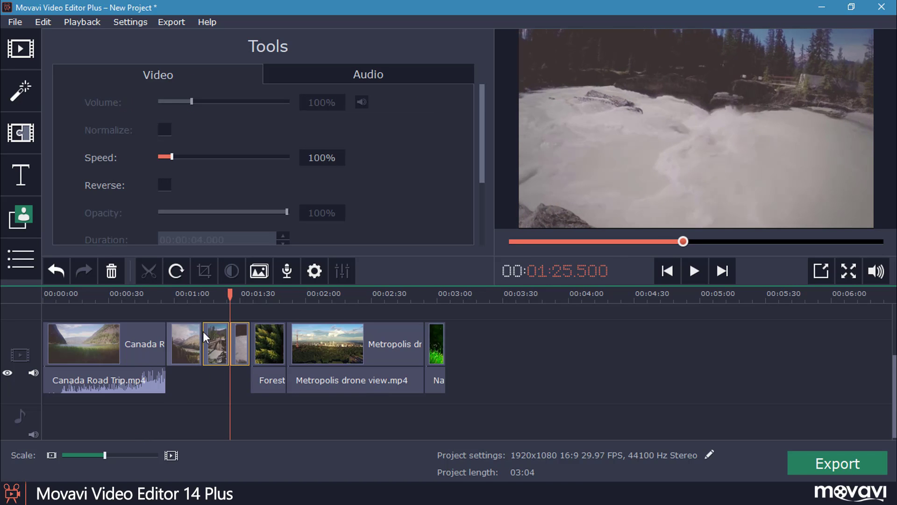
{"action": "left_click", "coordinate": [209, 334]}
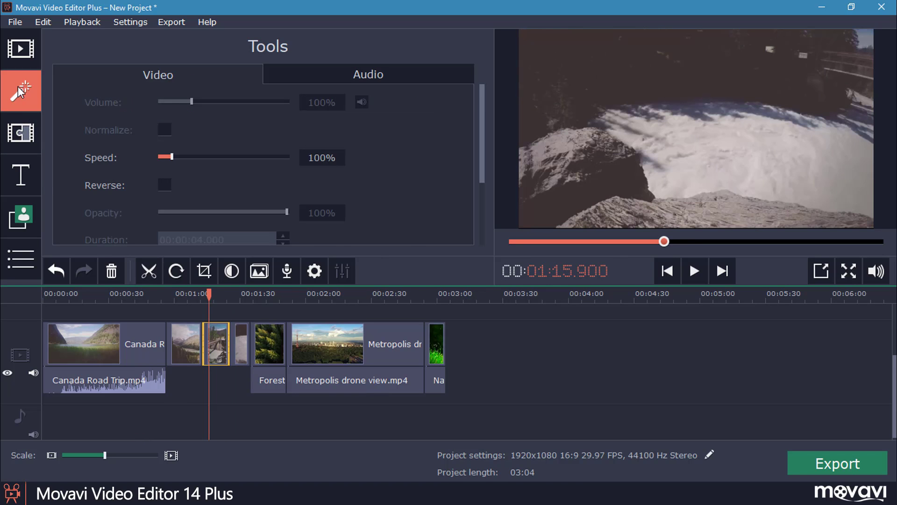
{"action": "left_click", "coordinate": [19, 89]}
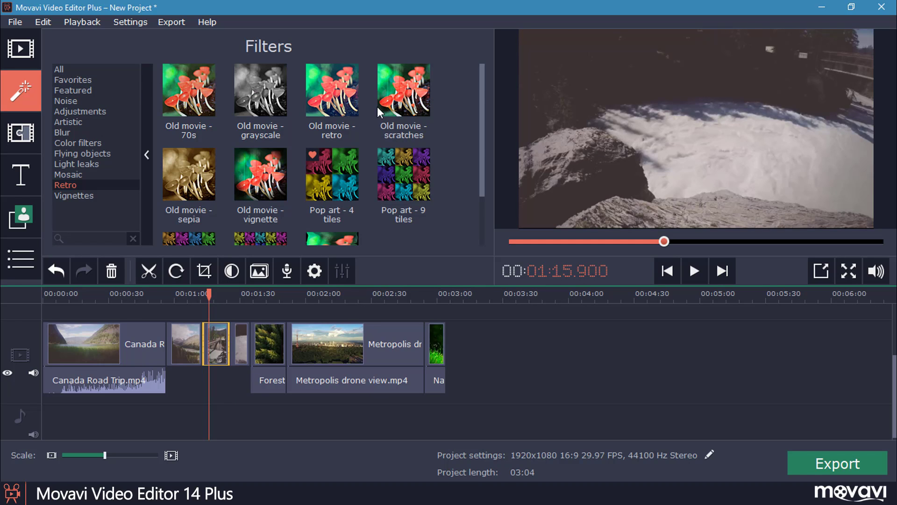
Add a Lens - from center transition before the Canada Road Trip clip and play it back.
{"action": "left_click", "coordinate": [21, 133]}
{"action": "scroll", "coordinate": [213, 165], "scroll_direction": "up", "scroll_amount": 10}
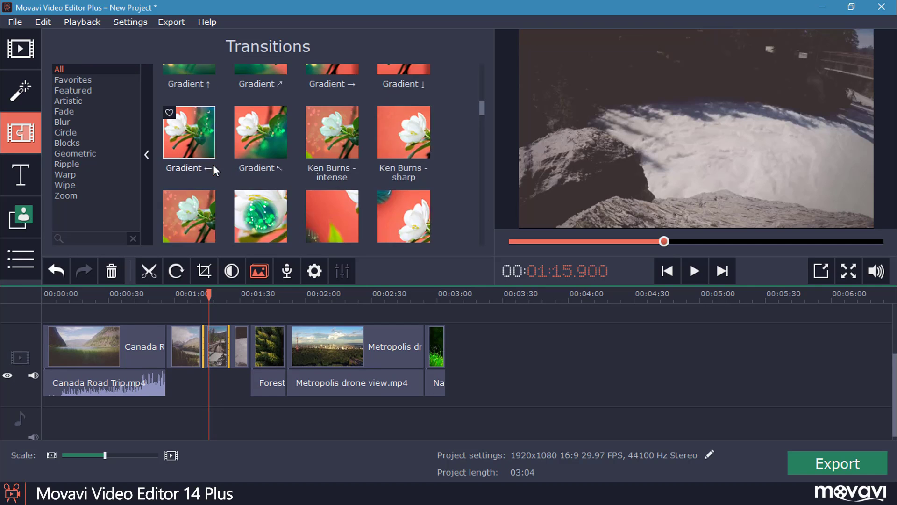
{"action": "scroll", "coordinate": [186, 86], "scroll_direction": "up", "scroll_amount": 5}
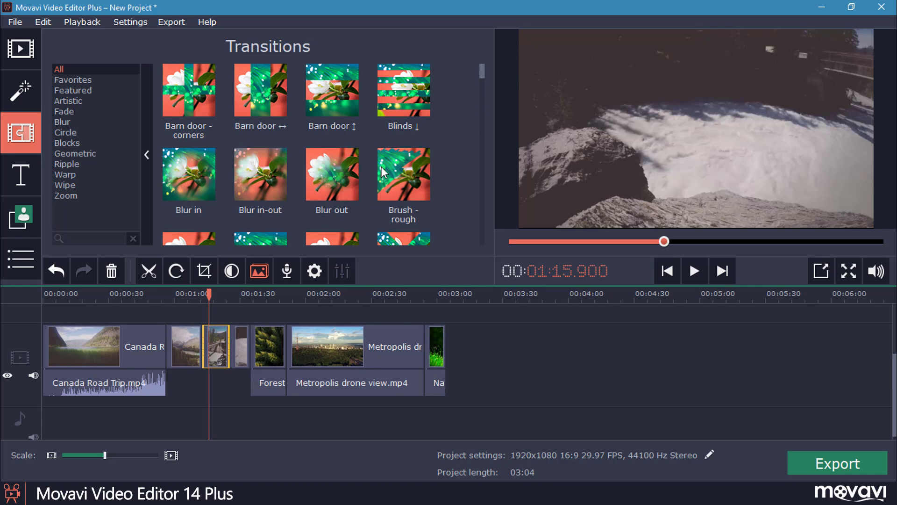
{"action": "left_click", "coordinate": [391, 177]}
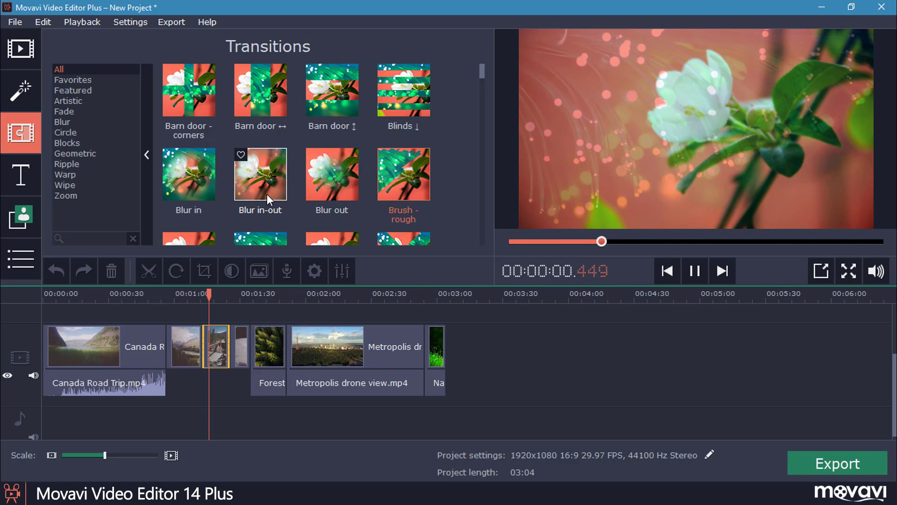
{"action": "left_click_drag", "start_coordinate": [318, 196], "coordinate": [203, 339]}
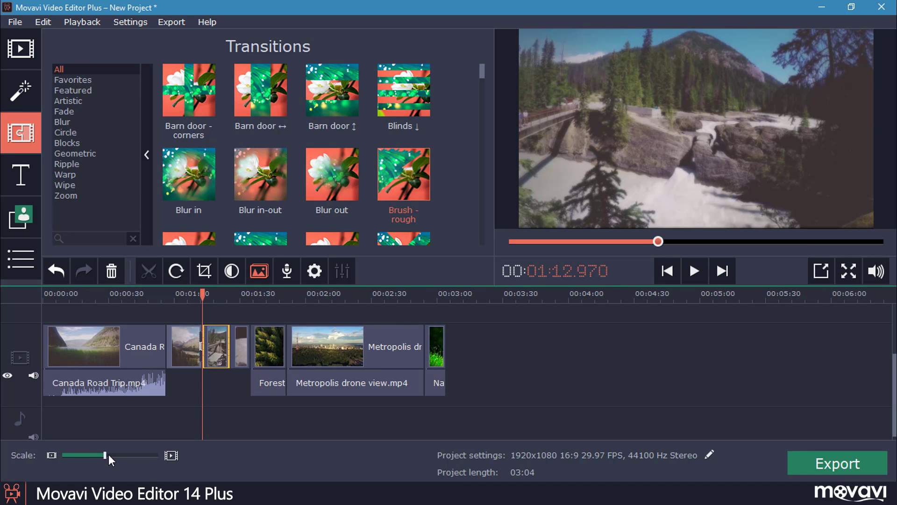
{"action": "left_click_drag", "start_coordinate": [109, 454], "coordinate": [136, 456]}
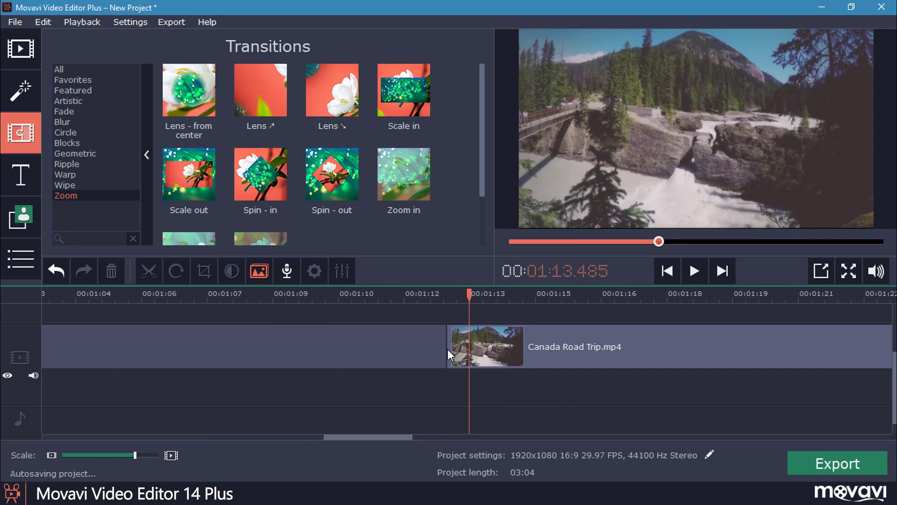
{"action": "left_click_drag", "start_coordinate": [185, 108], "coordinate": [455, 343]}
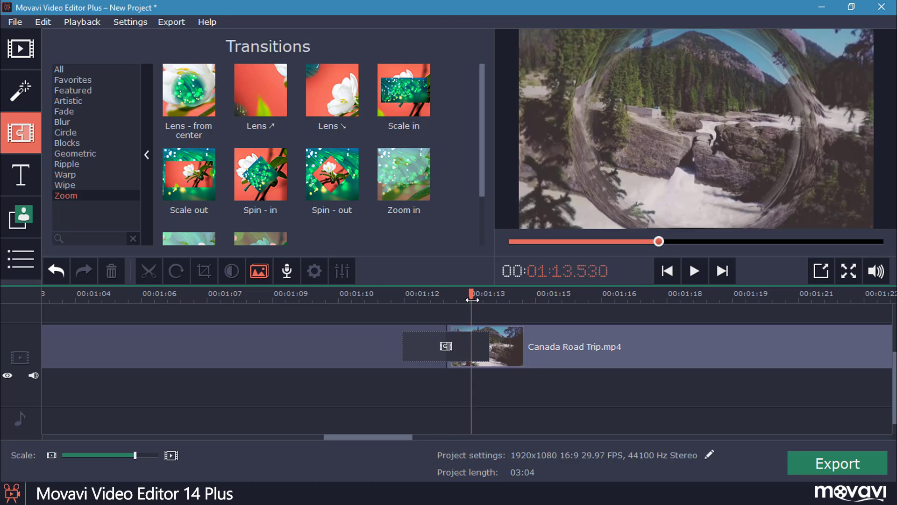
{"action": "left_click", "coordinate": [387, 314]}
{"action": "key", "text": "space"}
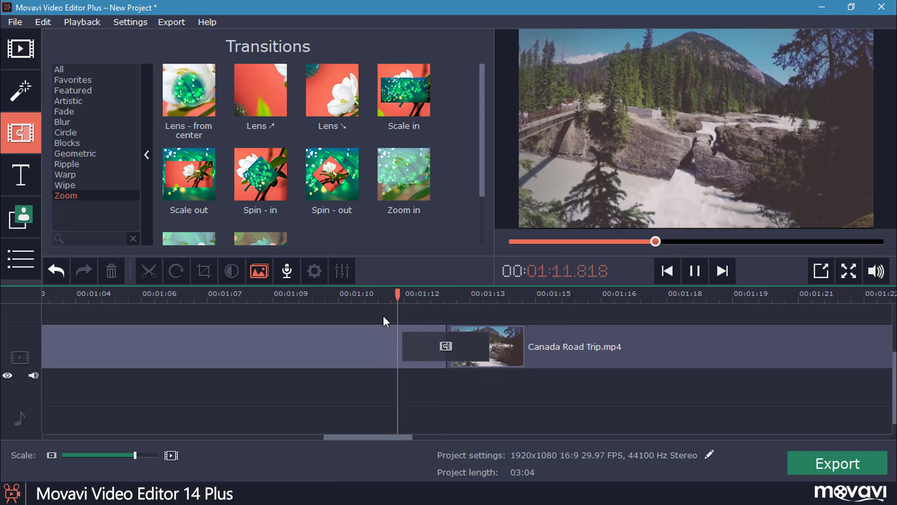
Split the clip at 01:15.705 and add a Ripple - 3 waves transition at the join.
{"action": "left_click", "coordinate": [567, 346]}
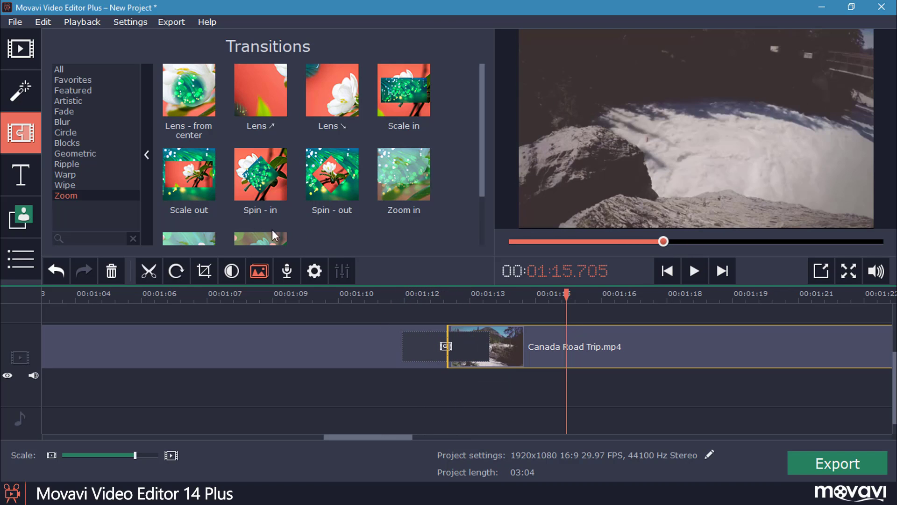
{"action": "left_click", "coordinate": [154, 272]}
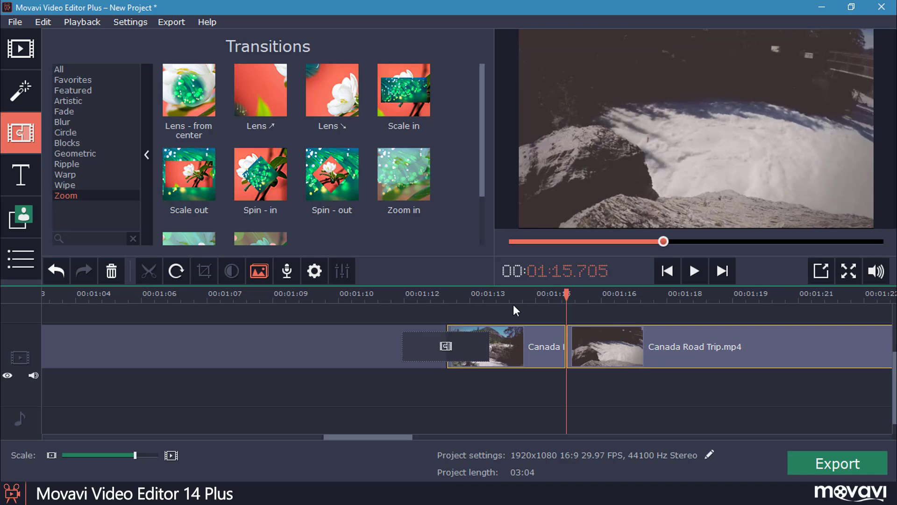
{"action": "left_click", "coordinate": [66, 164]}
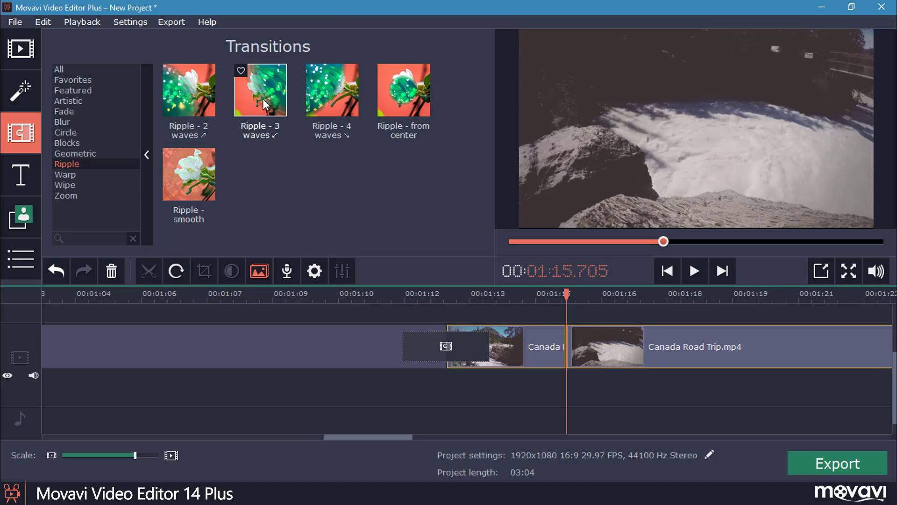
{"action": "left_click_drag", "start_coordinate": [263, 99], "coordinate": [567, 357]}
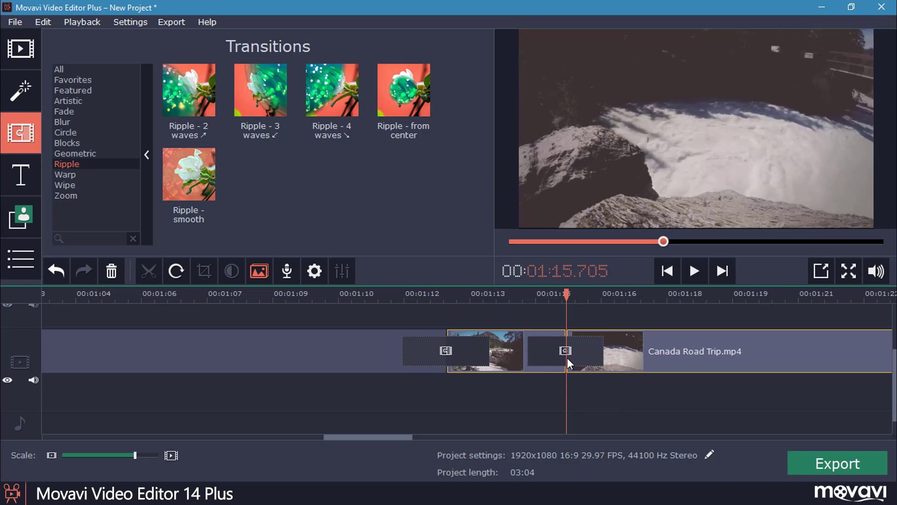
{"action": "left_click_drag", "start_coordinate": [533, 299], "coordinate": [514, 303]}
{"action": "key", "text": "space"}
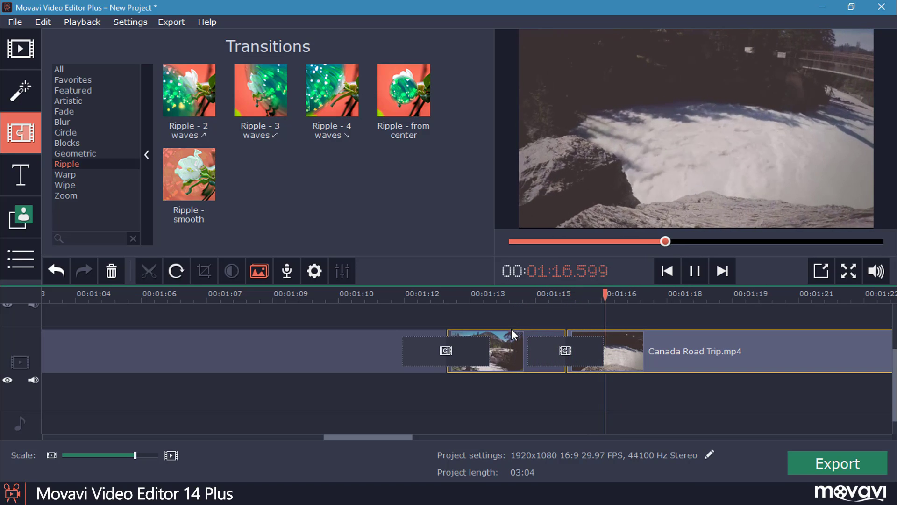
Delete the unwanted later Canada Road Trip piece.
{"action": "left_click", "coordinate": [627, 348]}
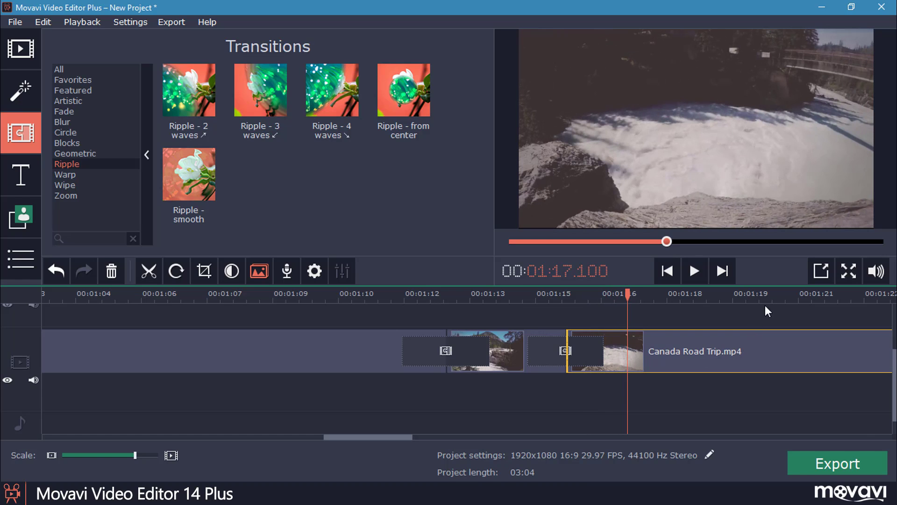
{"action": "left_click_drag", "start_coordinate": [823, 301], "coordinate": [605, 354]}
{"action": "key", "text": "Delete"}
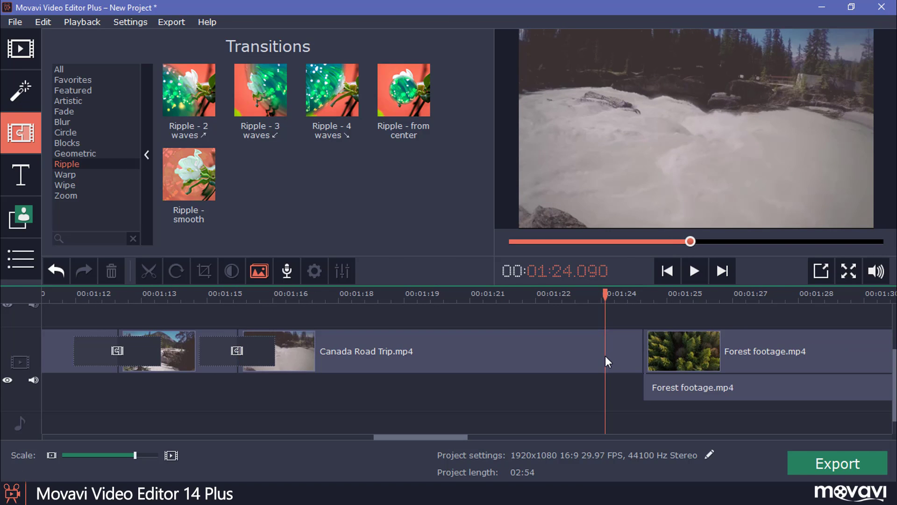
Delete the next Canada Road Trip piece and replay the join around 01:15.
{"action": "left_click", "coordinate": [613, 358]}
{"action": "key", "text": "Delete"}
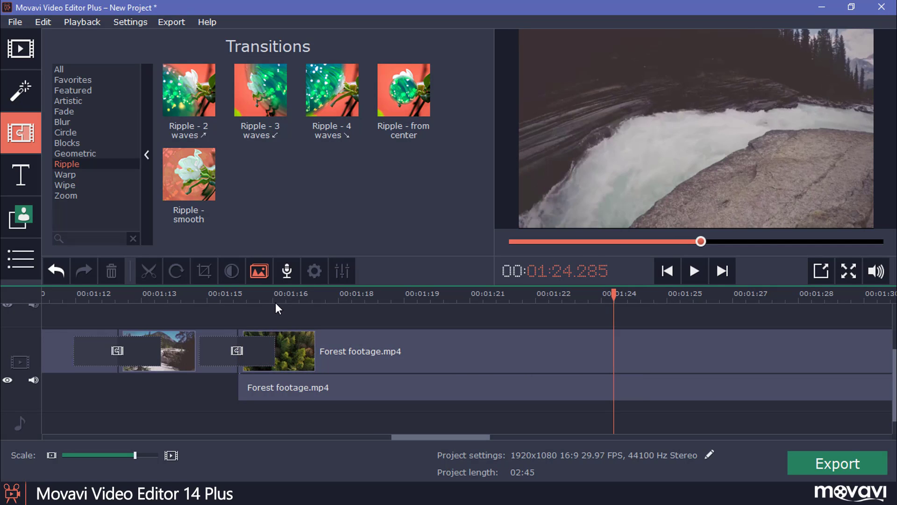
{"action": "left_click_drag", "start_coordinate": [276, 302], "coordinate": [224, 311]}
{"action": "key", "text": "space"}
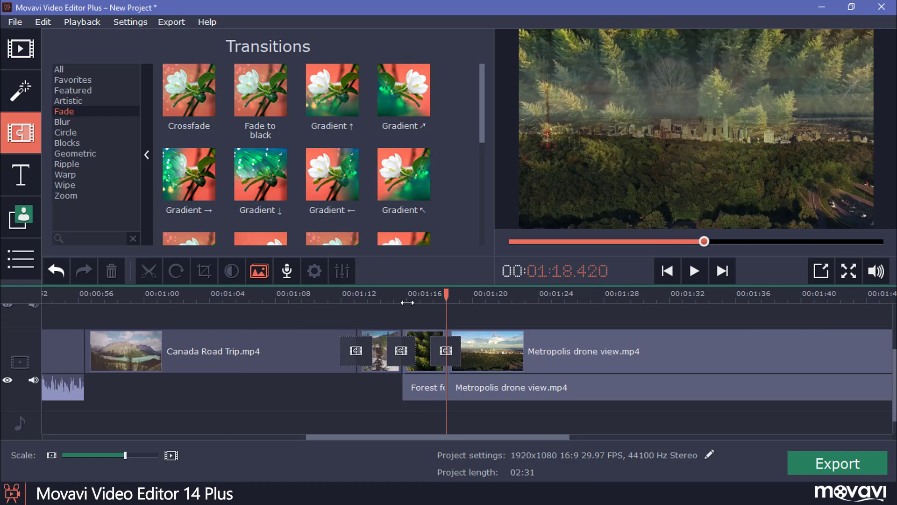
{"action": "left_click", "coordinate": [405, 303]}
{"action": "key", "text": "space"}
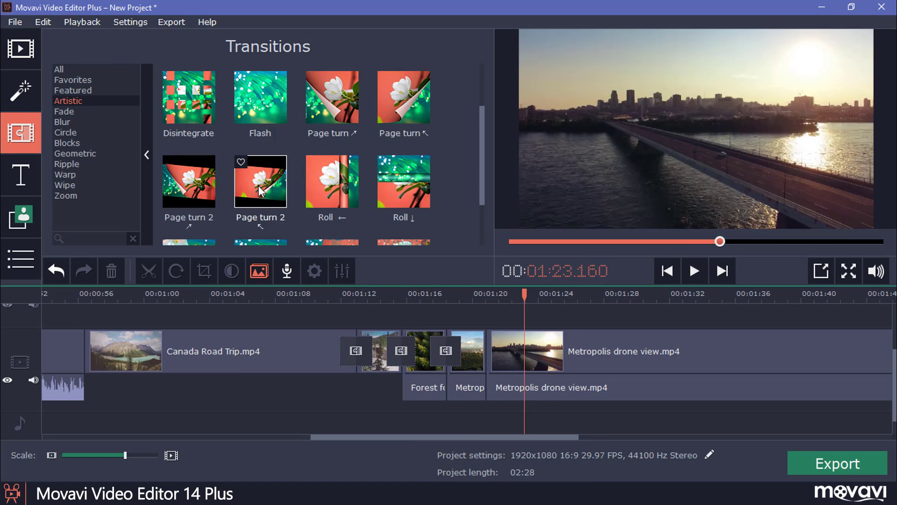
Add a Page turn 2 ↖ transition before Metropolis drone view and preview it.
{"action": "left_click_drag", "start_coordinate": [260, 181], "coordinate": [485, 351]}
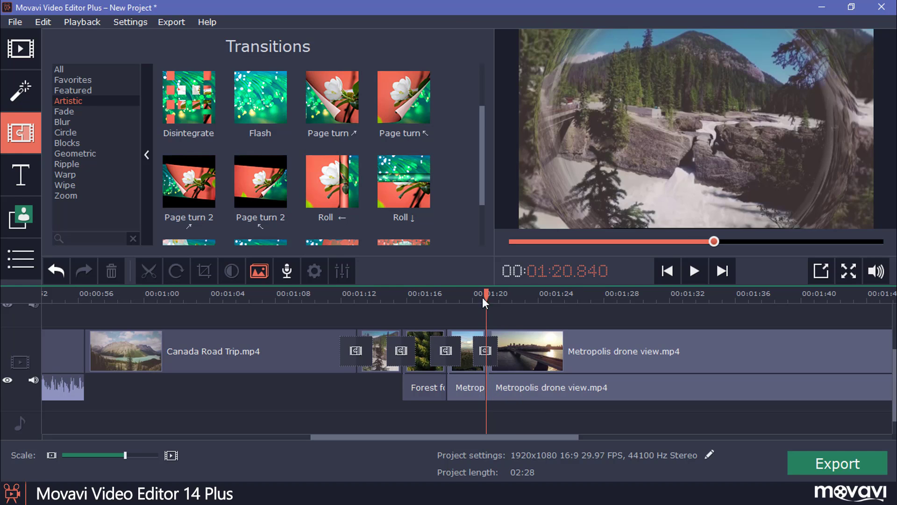
{"action": "left_click_drag", "start_coordinate": [482, 303], "coordinate": [462, 293]}
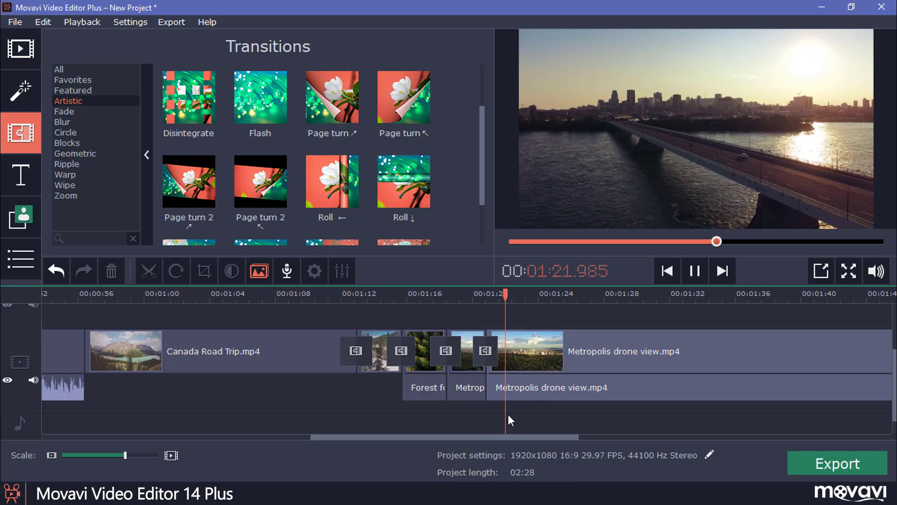
{"action": "key", "text": "space"}
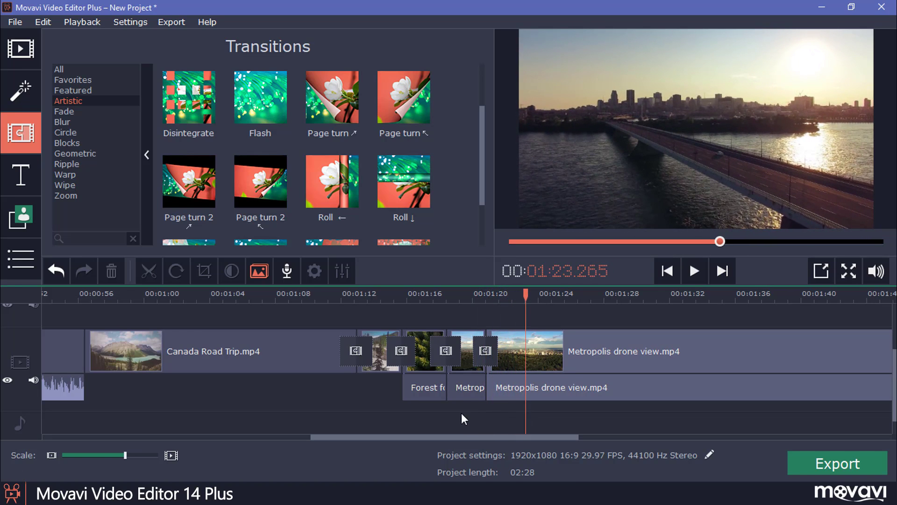
{"action": "left_click_drag", "start_coordinate": [443, 303], "coordinate": [219, 303]}
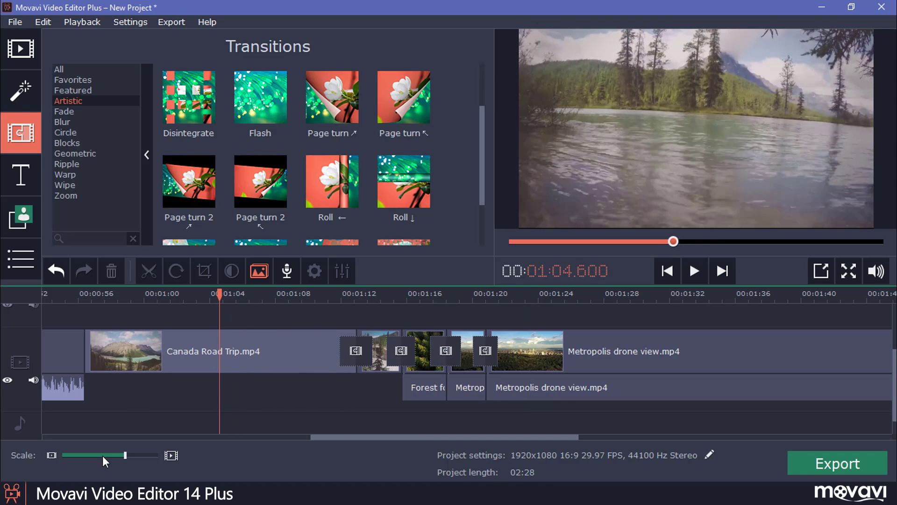
{"action": "left_click", "coordinate": [262, 369]}
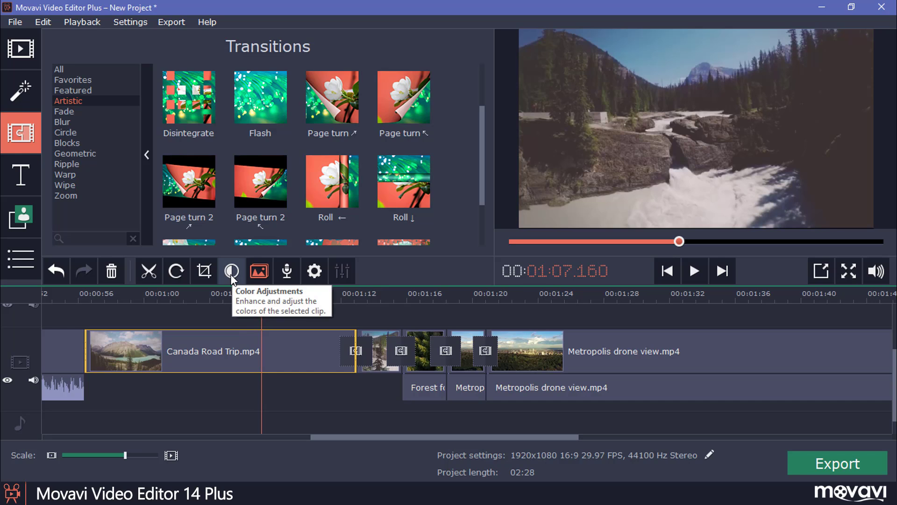
Turn on auto saturation, auto contrast and Magic Enhance for the river clip, with brightness 83.
{"action": "left_click", "coordinate": [231, 274]}
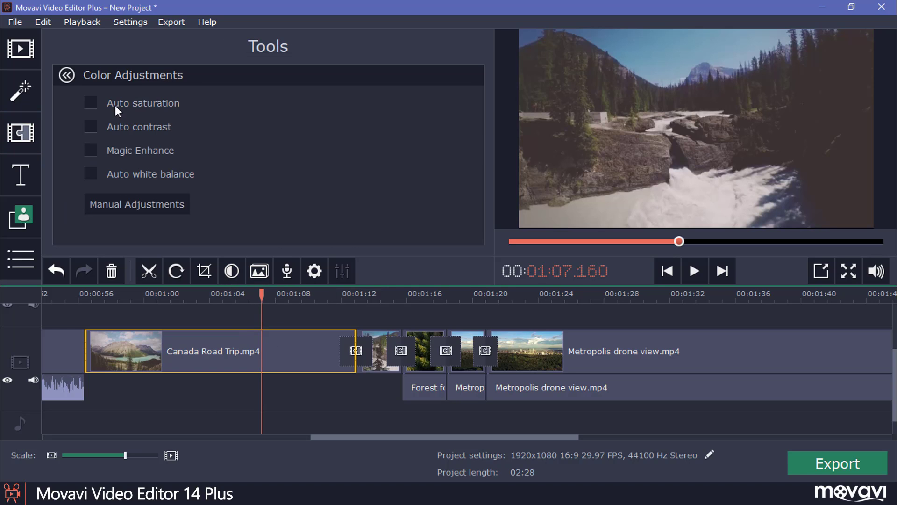
{"action": "left_click", "coordinate": [122, 151]}
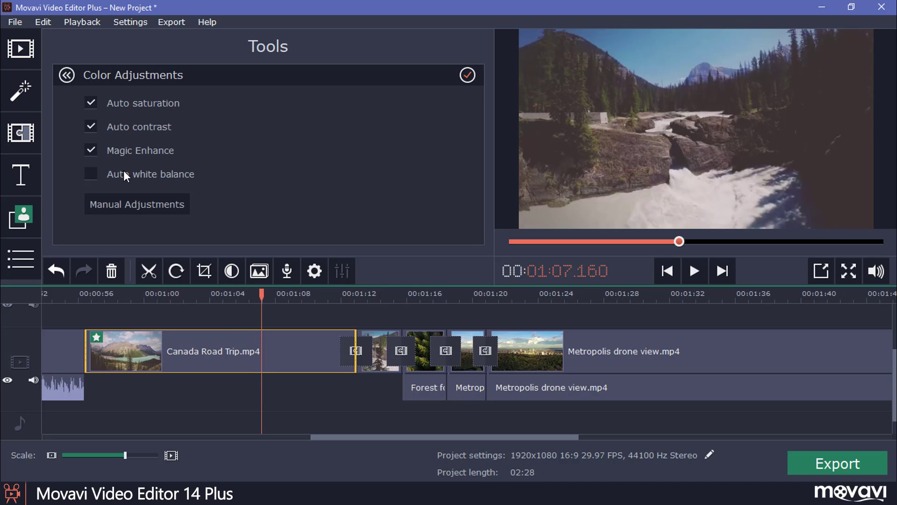
{"action": "left_click", "coordinate": [124, 172]}
{"action": "left_click", "coordinate": [122, 204]}
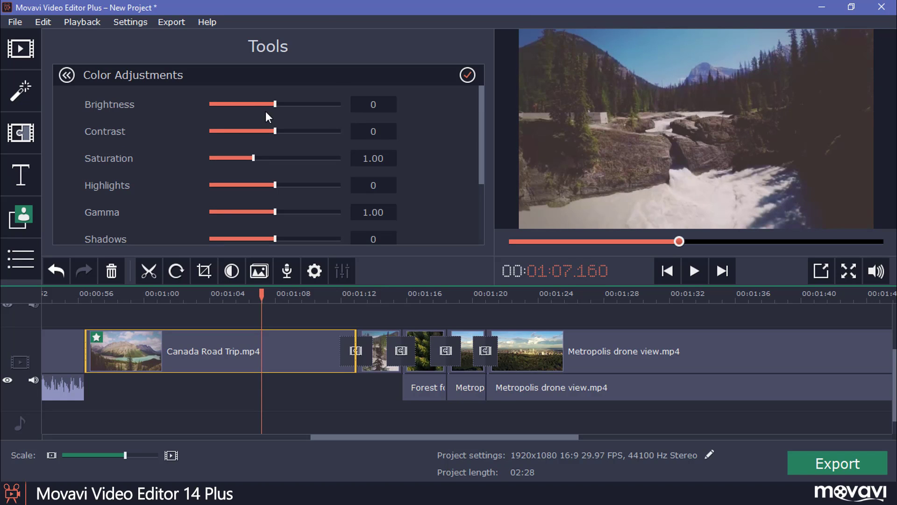
{"action": "left_click_drag", "start_coordinate": [273, 103], "coordinate": [270, 104]}
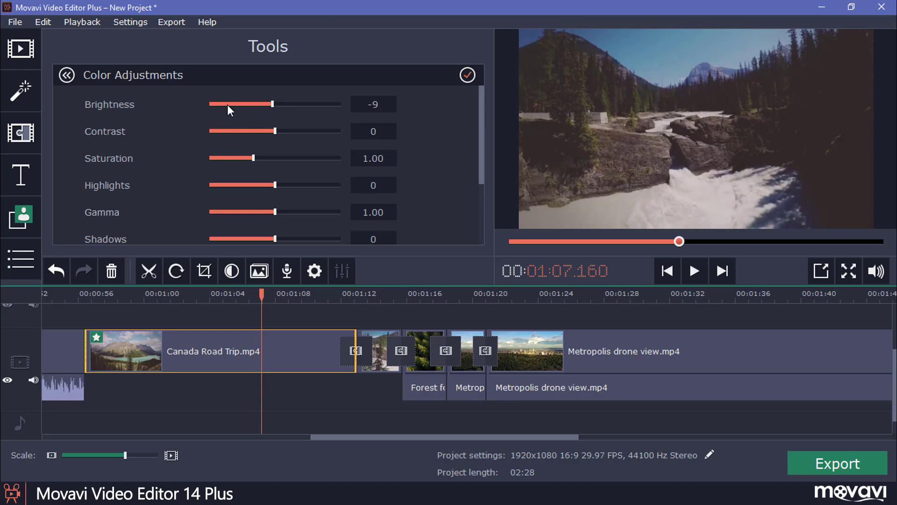
{"action": "left_click_drag", "start_coordinate": [233, 104], "coordinate": [295, 107]}
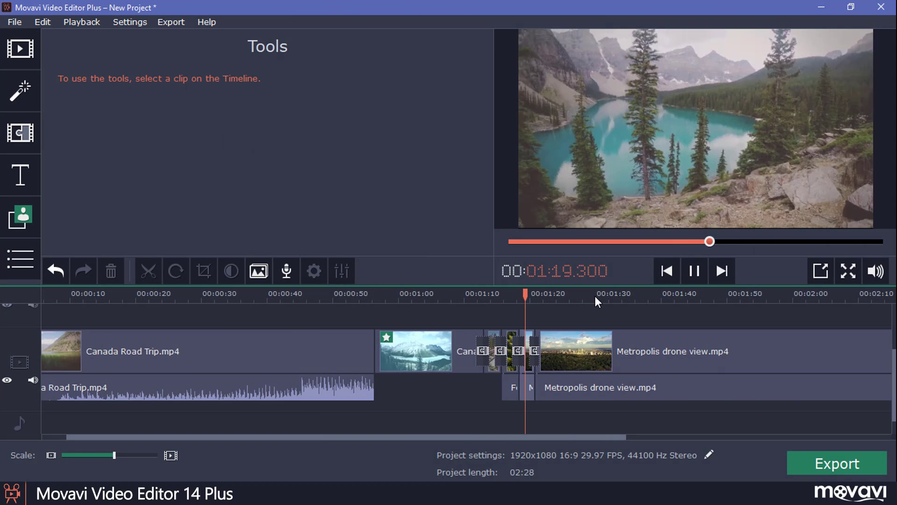
{"action": "left_click", "coordinate": [595, 298]}
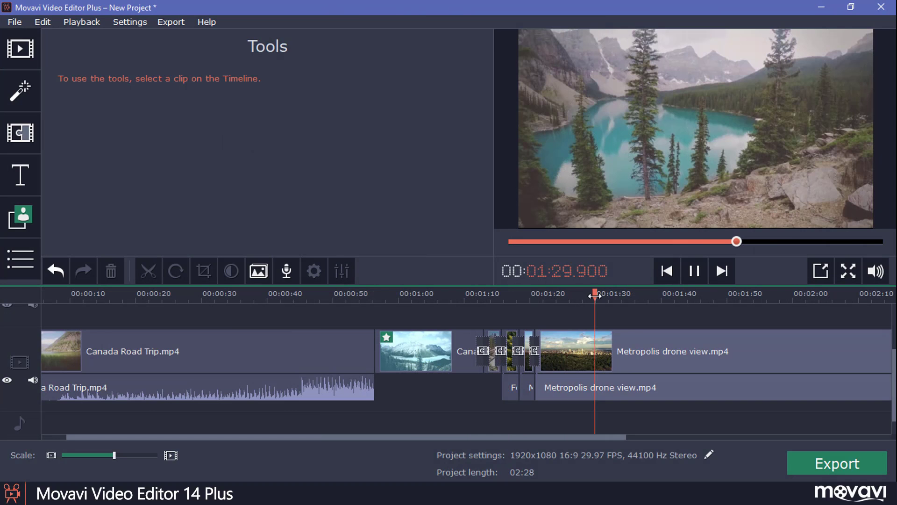
{"action": "left_click", "coordinate": [486, 298]}
{"action": "left_click", "coordinate": [477, 298]}
{"action": "left_click", "coordinate": [464, 298]}
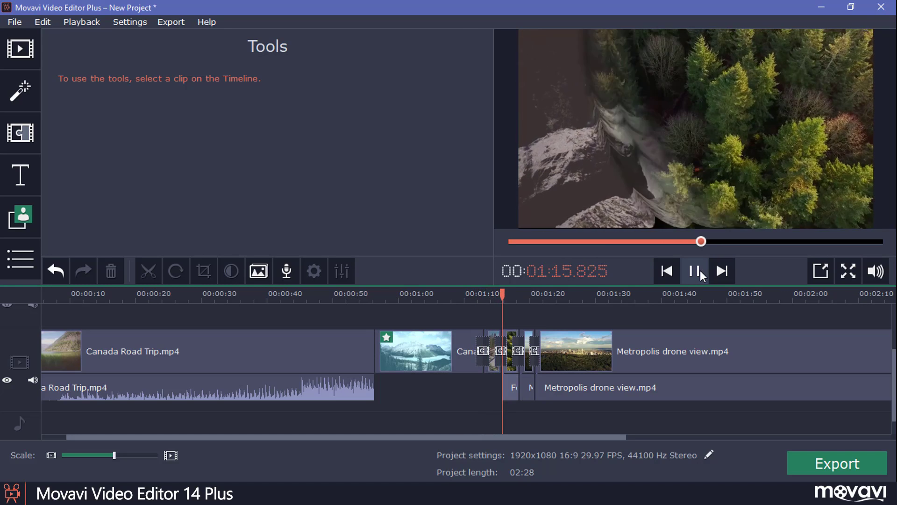
{"action": "left_click", "coordinate": [695, 271]}
{"action": "left_click", "coordinate": [848, 271]}
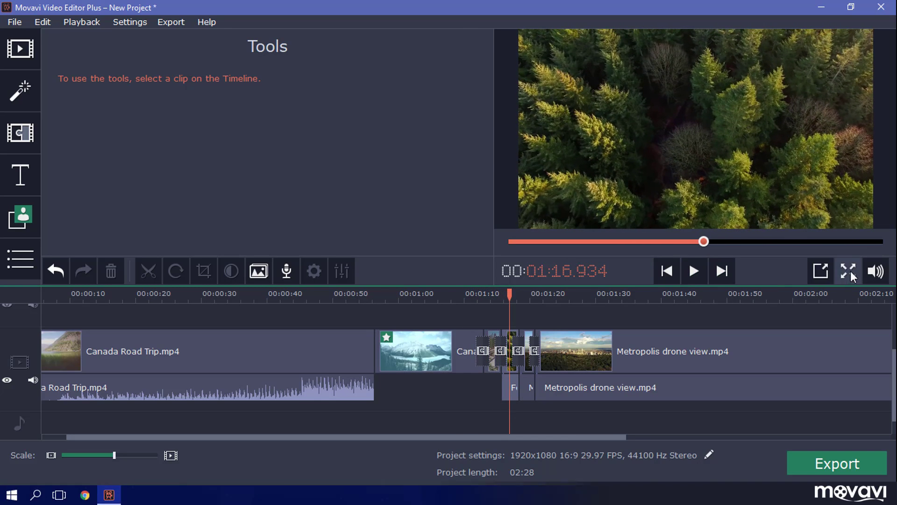
{"action": "key", "text": "space"}
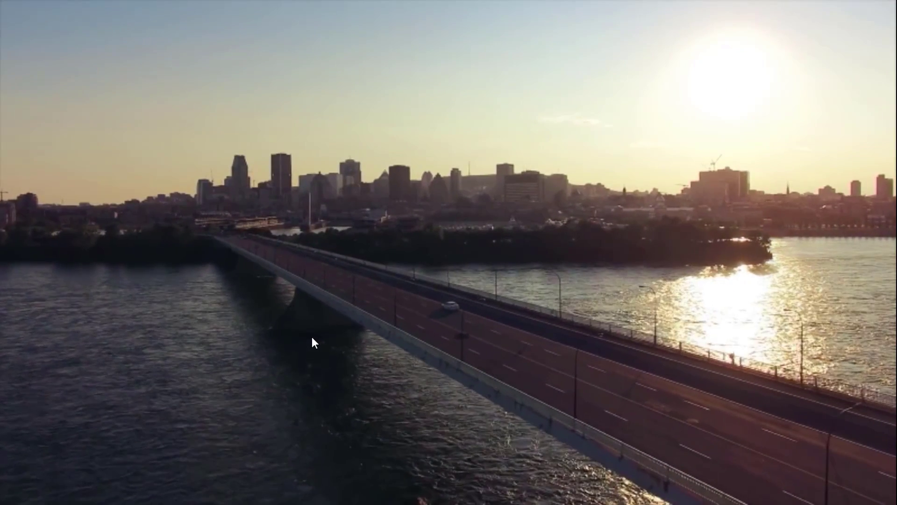
{"action": "key", "text": "Escape"}
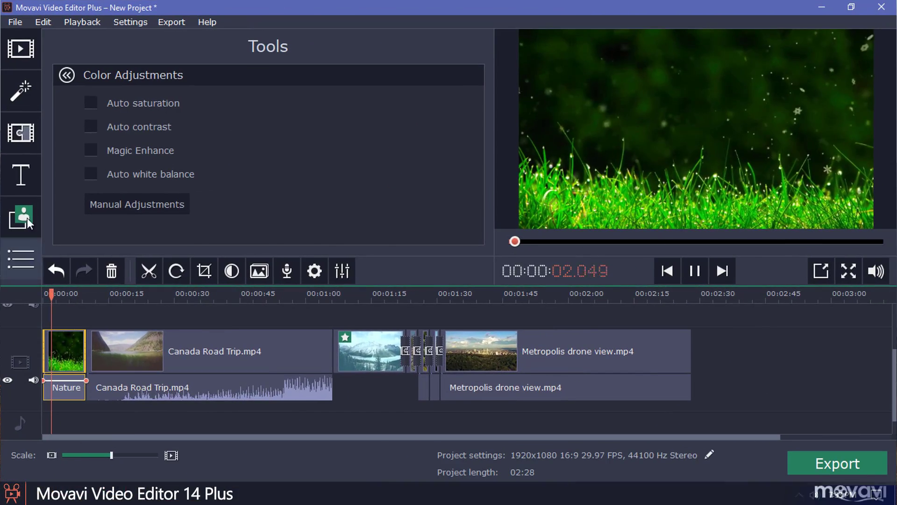
Add a Clean contrast title at the start reading HELLO and WELCOME.
{"action": "key", "text": "space"}
{"action": "left_click", "coordinate": [19, 168]}
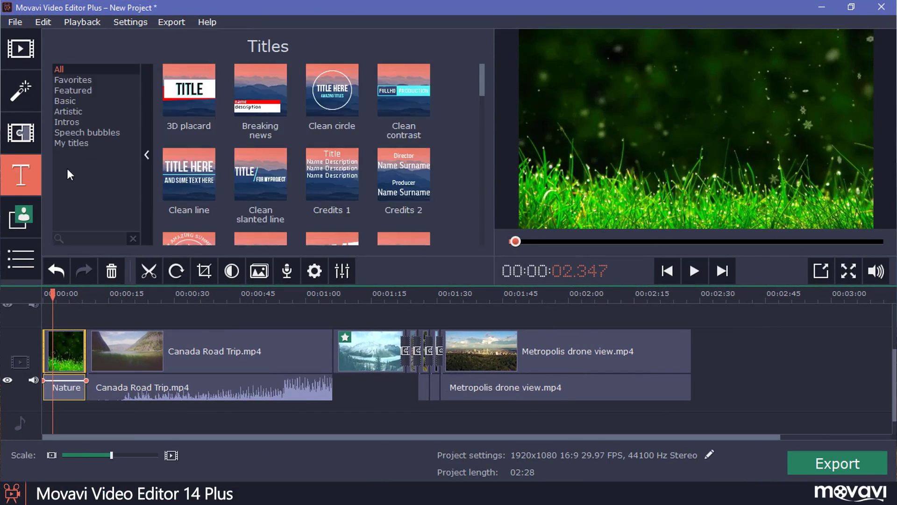
{"action": "mouse_move", "coordinate": [343, 96]}
{"action": "left_mouse_down"}
{"action": "mouse_move", "coordinate": [592, 99]}
{"action": "mouse_move", "coordinate": [326, 95]}
{"action": "left_mouse_up"}
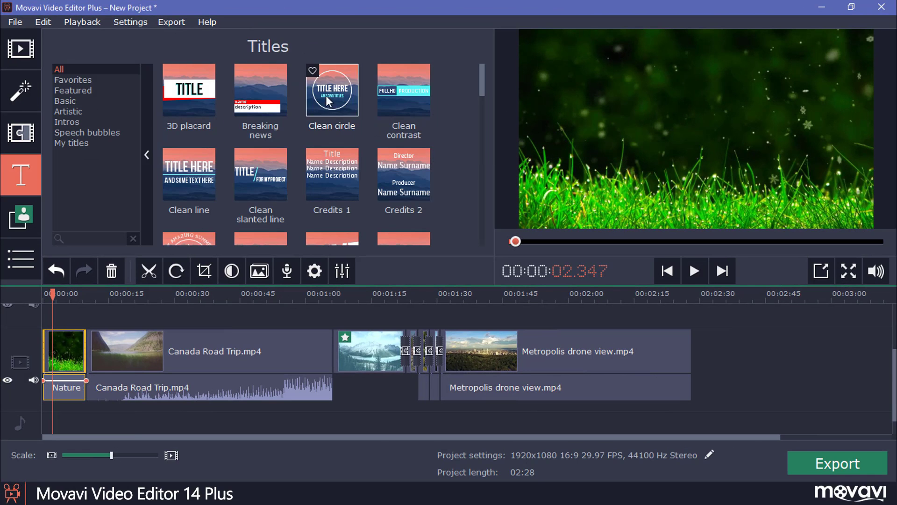
{"action": "left_click_drag", "start_coordinate": [403, 93], "coordinate": [674, 115]}
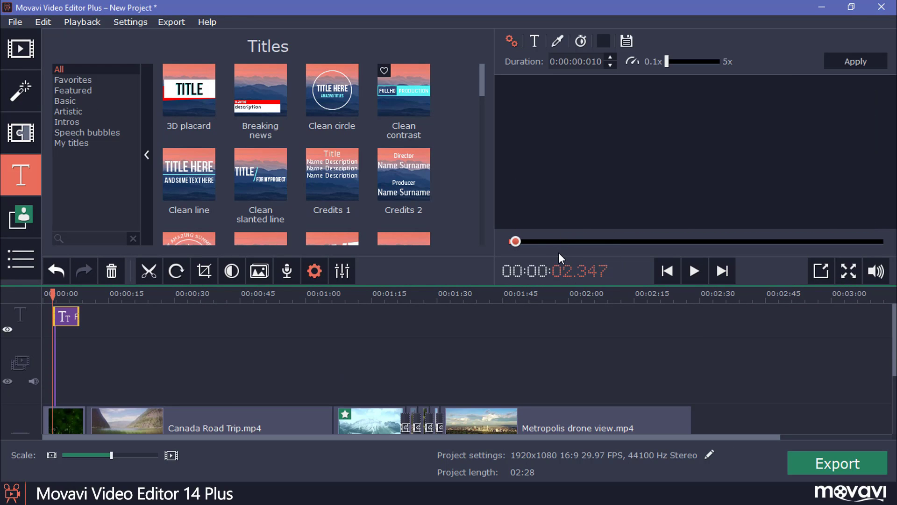
{"action": "double_click", "coordinate": [664, 154]}
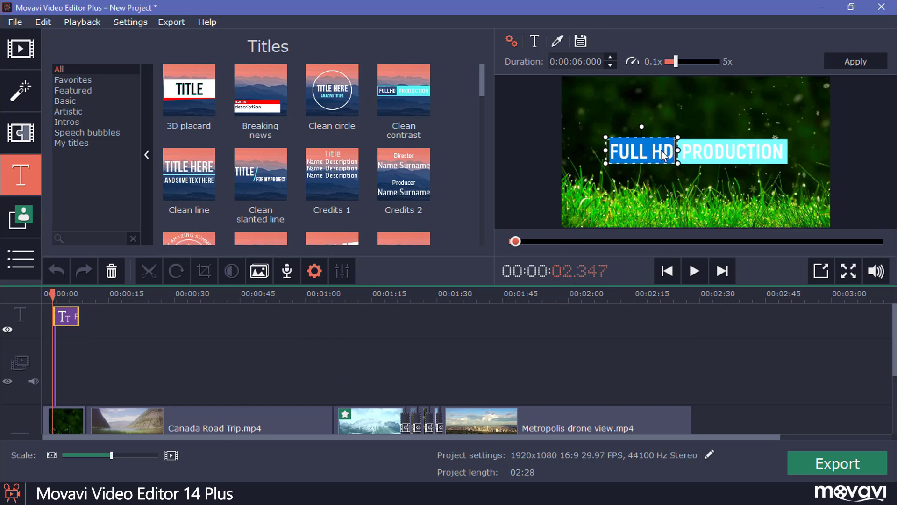
{"action": "type", "text": "HELLO"}
{"action": "double_click", "coordinate": [705, 153]}
{"action": "type", "text": "WELCOME"}
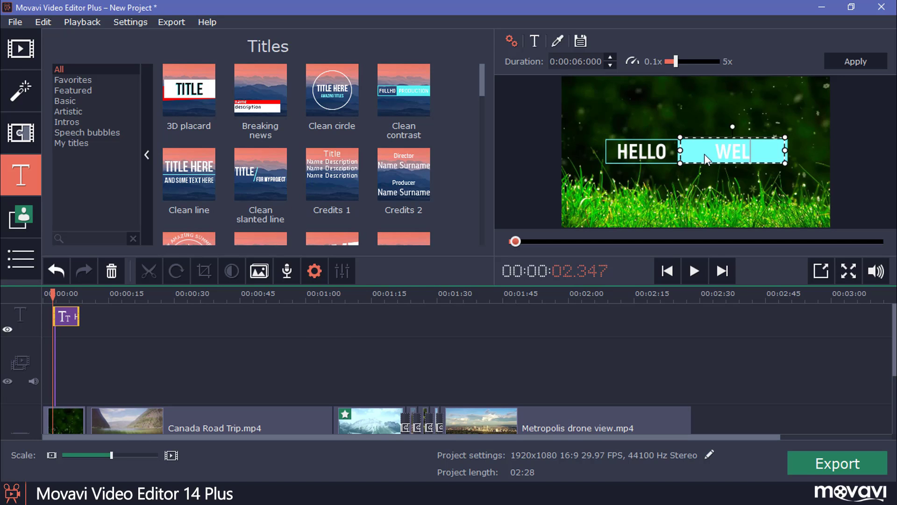
Save the customised title style as Clean contrast_01.
{"action": "left_click", "coordinate": [534, 42]}
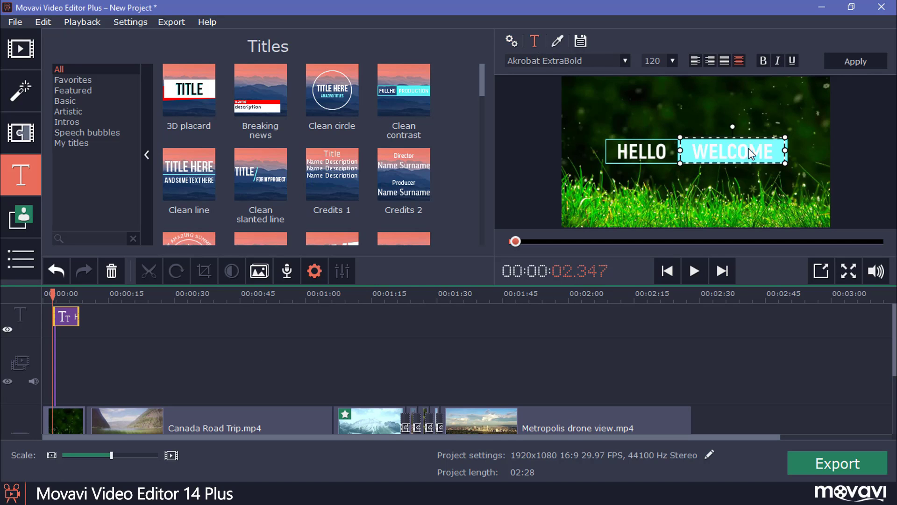
{"action": "left_click", "coordinate": [580, 40]}
{"action": "left_click", "coordinate": [855, 61]}
{"action": "scroll", "coordinate": [124, 351], "scroll_direction": "up", "scroll_amount": 2}
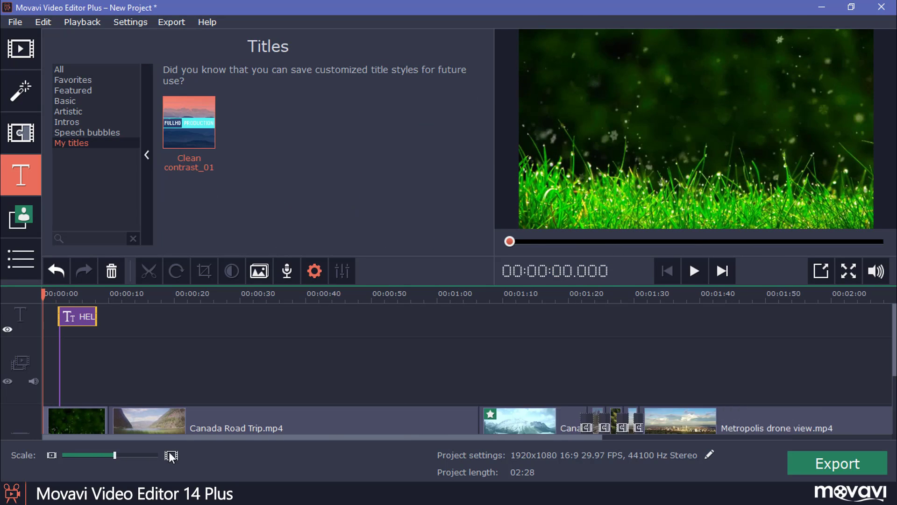
Play the intro from the start and zoom into the timeline to review the HELLO title.
{"action": "key", "text": "space"}
{"action": "key", "text": "space"}
{"action": "left_click", "coordinate": [47, 298]}
{"action": "key", "text": "space"}
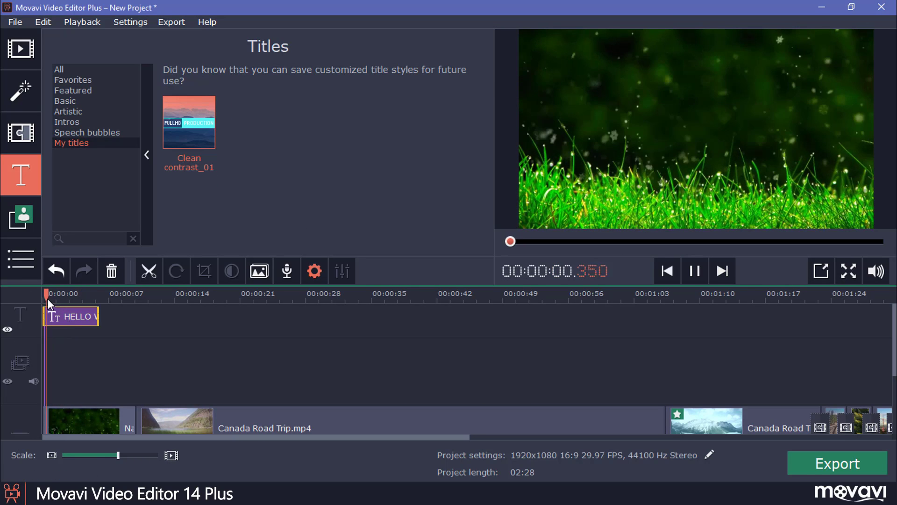
{"action": "left_click", "coordinate": [166, 452]}
{"action": "left_click", "coordinate": [166, 451]}
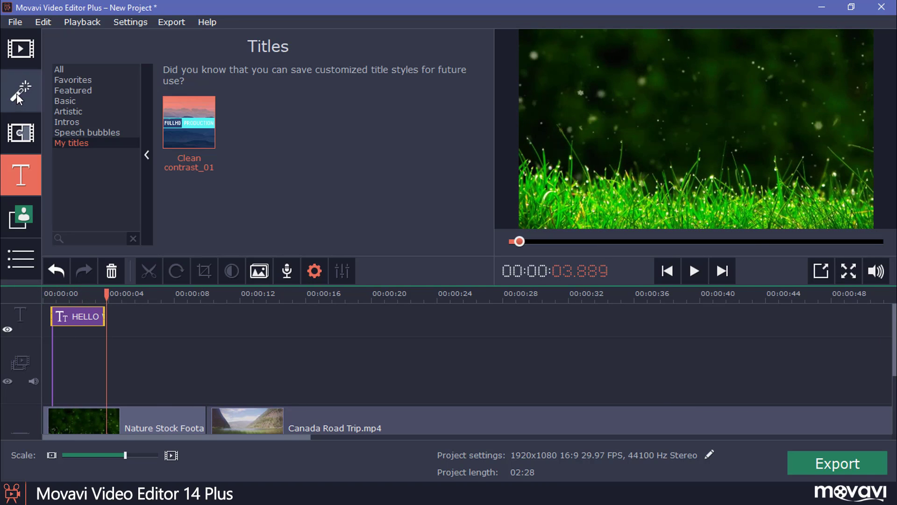
Add a Clean circle title after HELLO and shorten its clip.
{"action": "left_click", "coordinate": [18, 93]}
{"action": "left_click", "coordinate": [28, 135]}
{"action": "left_click", "coordinate": [28, 178]}
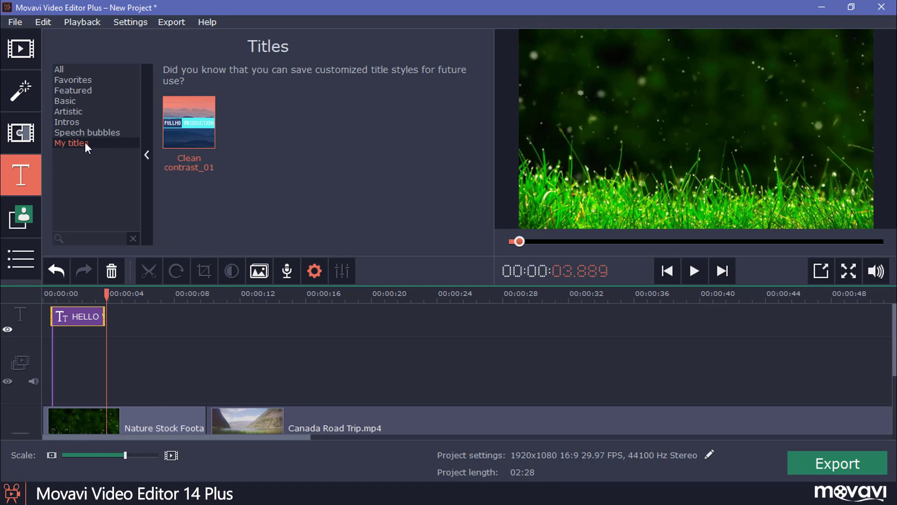
{"action": "left_click", "coordinate": [74, 69]}
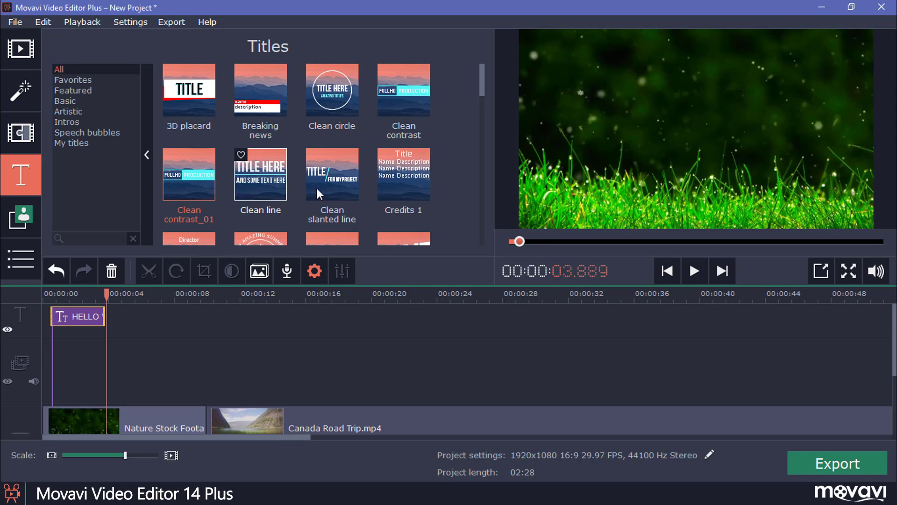
{"action": "left_click", "coordinate": [334, 184]}
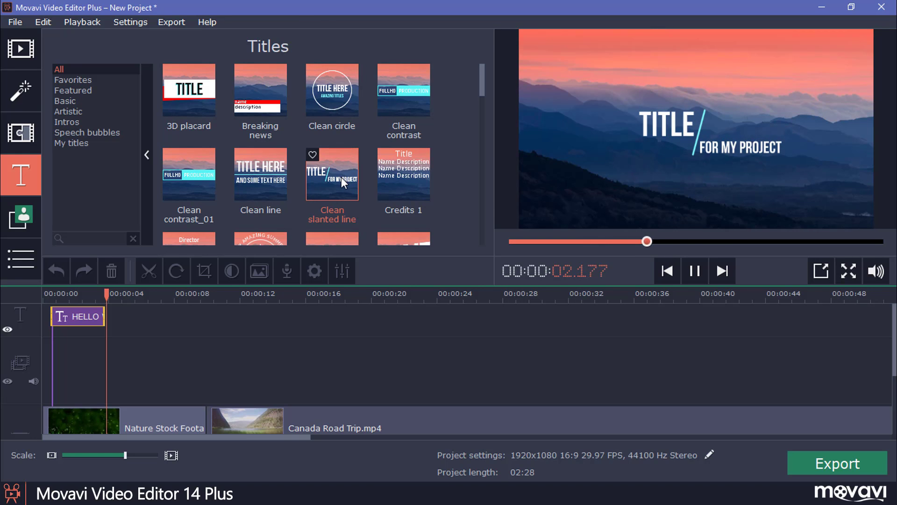
{"action": "left_click_drag", "start_coordinate": [363, 206], "coordinate": [117, 320]}
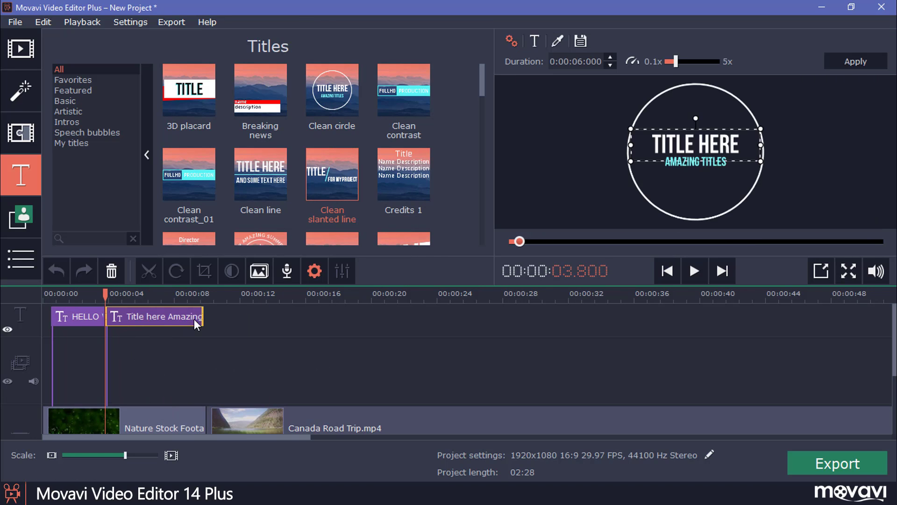
{"action": "mouse_move", "coordinate": [203, 316]}
{"action": "left_mouse_down"}
{"action": "mouse_move", "coordinate": [139, 313]}
{"action": "mouse_move", "coordinate": [195, 318]}
{"action": "left_mouse_up"}
Change the circle title to SUPER VLOG with subtitle 'EP. 128 - NEW YORK CITY'.
{"action": "left_click", "coordinate": [137, 309]}
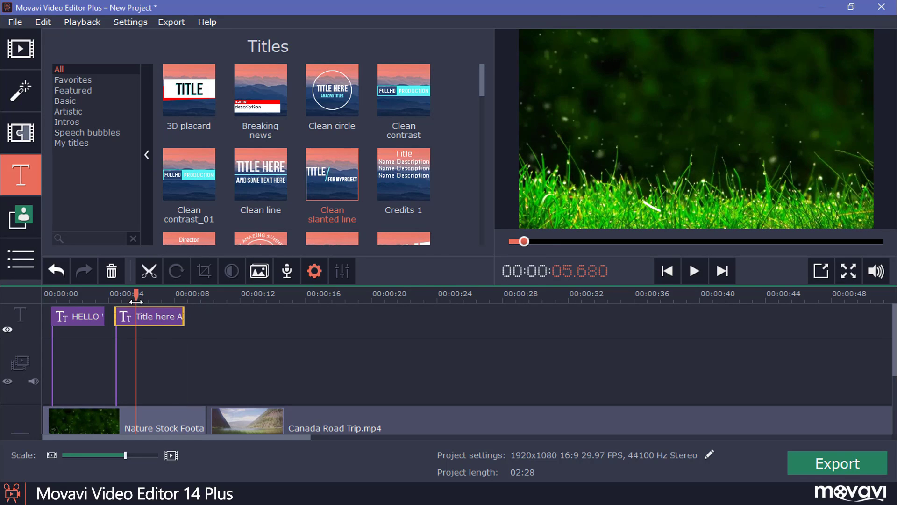
{"action": "double_click", "coordinate": [140, 310]}
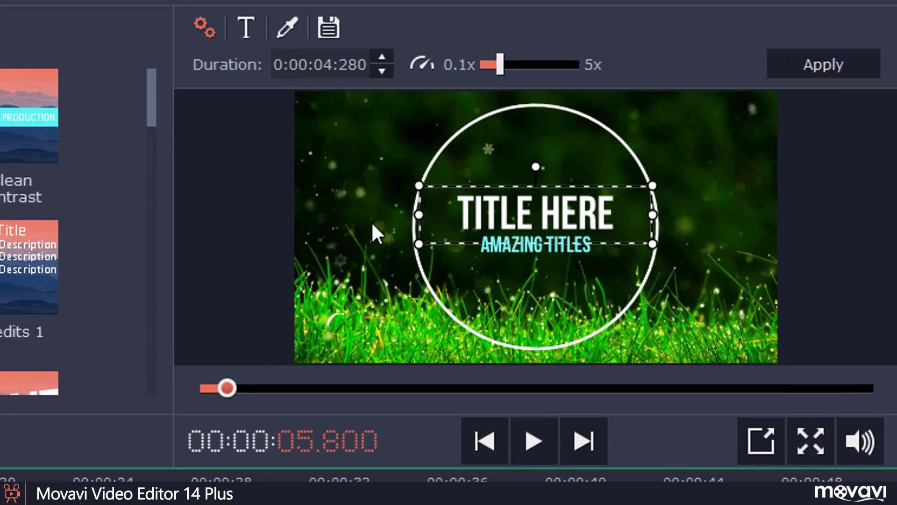
{"action": "double_click", "coordinate": [662, 153]}
{"action": "type", "text": "SUPER VLOG"}
{"action": "double_click", "coordinate": [467, 259]}
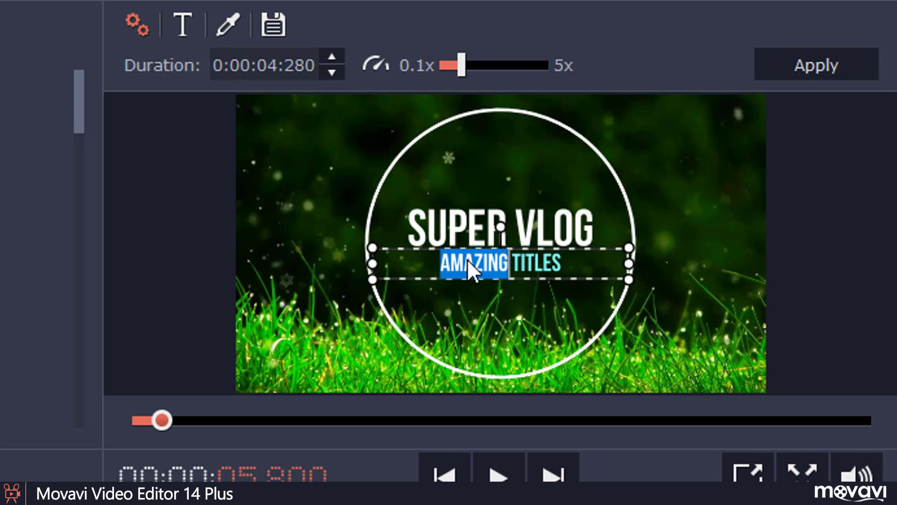
{"action": "key", "text": "ctrl+a"}
{"action": "type", "text": "EP. 128 - NEW YORK"}
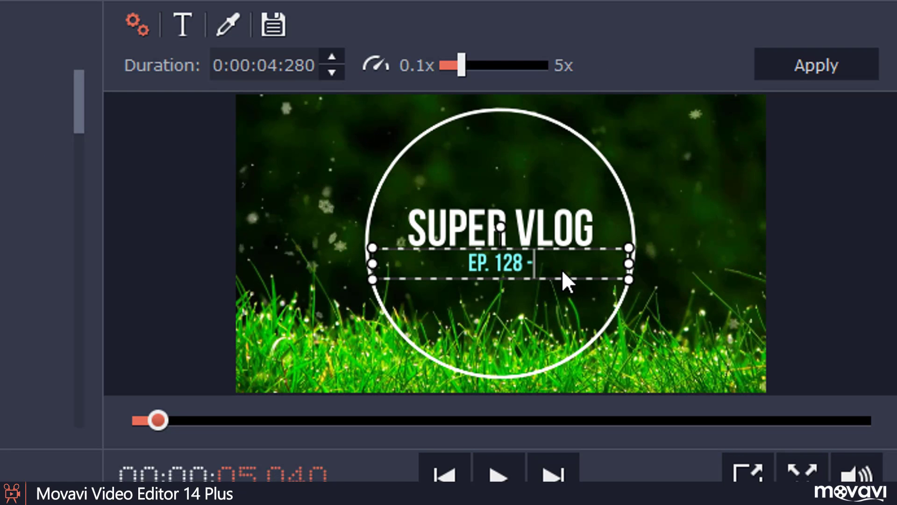
{"action": "type", "text": " CITY"}
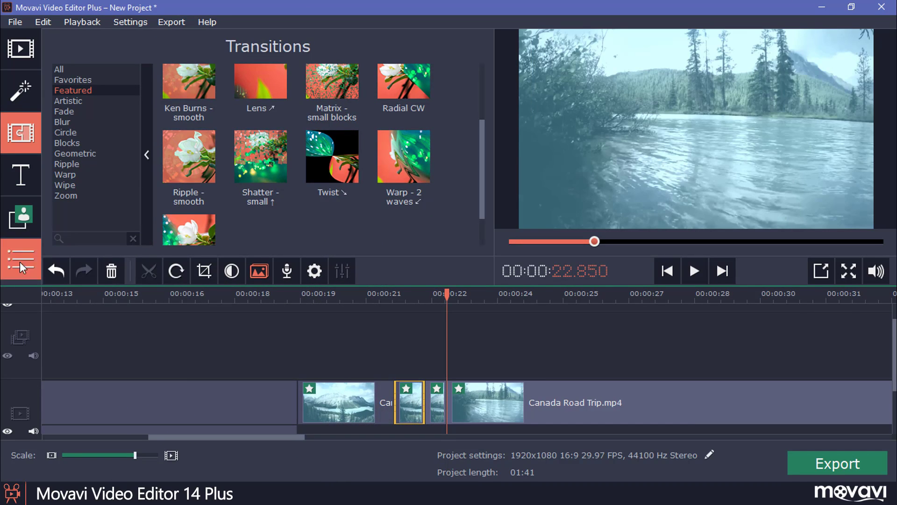
Place the Summer category's Mountains sticker on the video at about 23.5 seconds.
{"action": "left_click", "coordinate": [20, 258]}
{"action": "left_click", "coordinate": [98, 256]}
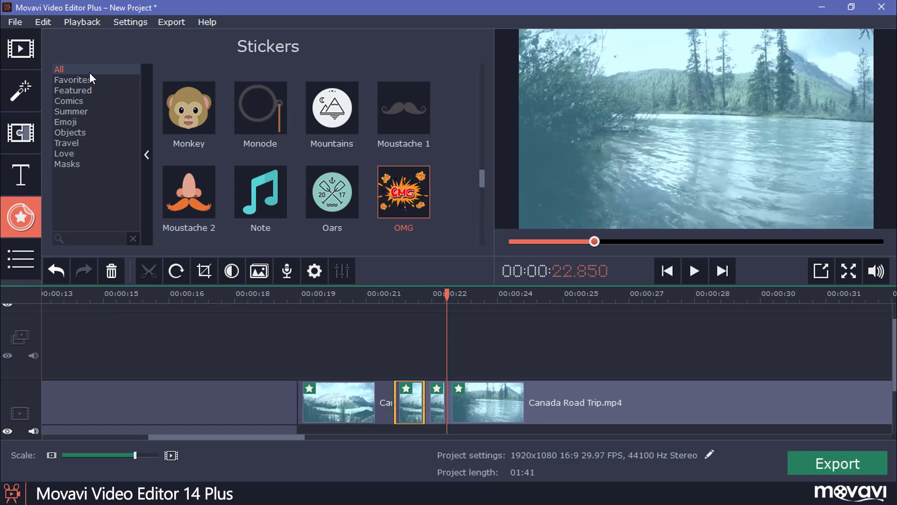
{"action": "scroll", "coordinate": [326, 172], "scroll_direction": "up", "scroll_amount": 3}
{"action": "scroll", "coordinate": [326, 172], "scroll_direction": "up", "scroll_amount": 8}
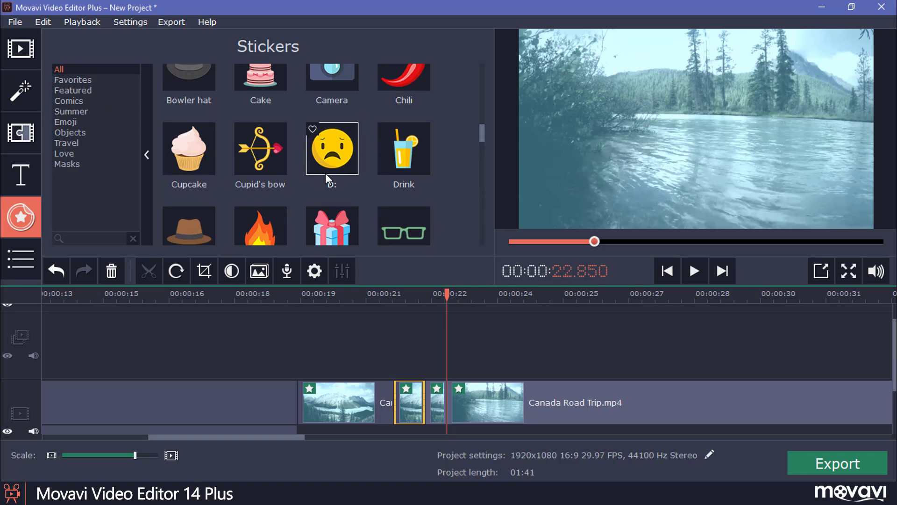
{"action": "scroll", "coordinate": [327, 175], "scroll_direction": "down", "scroll_amount": 2}
{"action": "scroll", "coordinate": [330, 182], "scroll_direction": "up", "scroll_amount": 2}
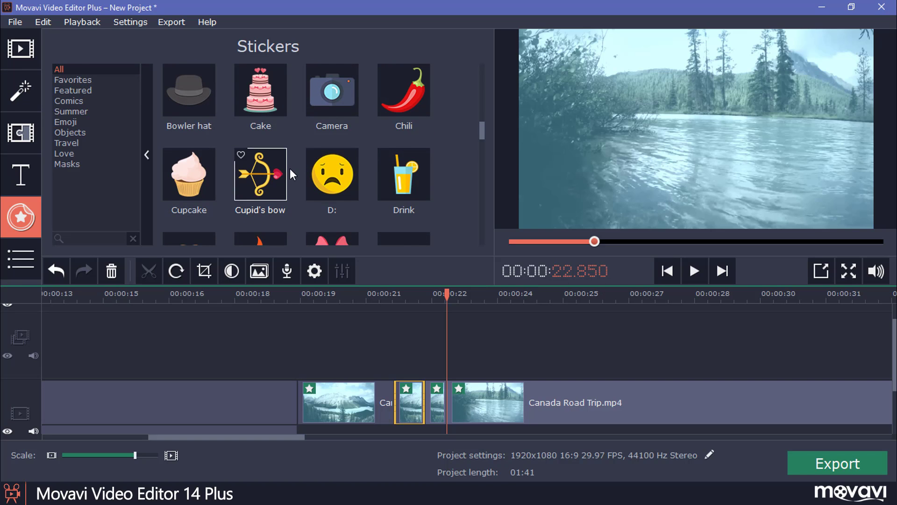
{"action": "scroll", "coordinate": [327, 173], "scroll_direction": "up", "scroll_amount": 10}
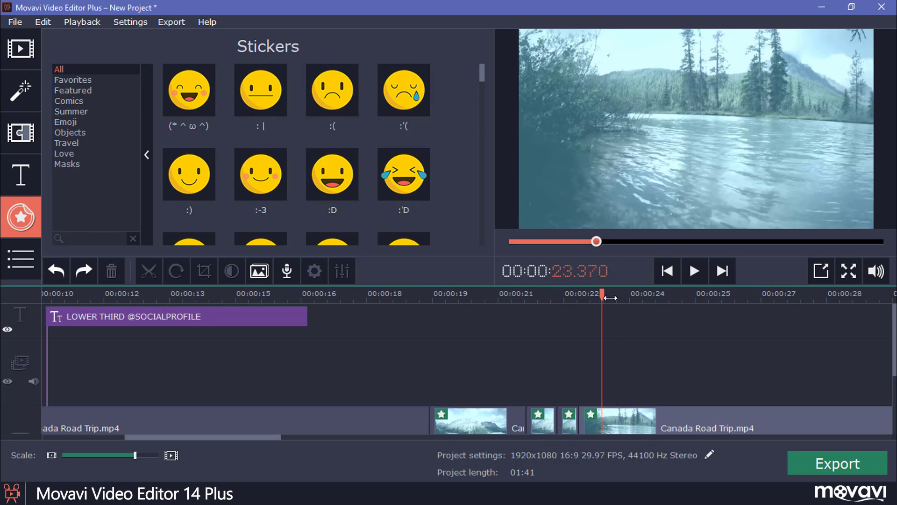
{"action": "left_click_drag", "start_coordinate": [604, 304], "coordinate": [608, 305]}
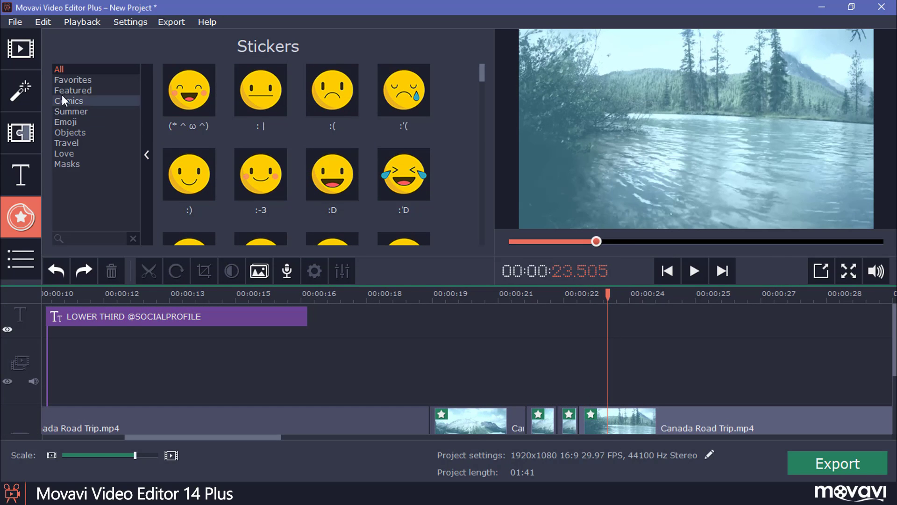
{"action": "left_click", "coordinate": [84, 112]}
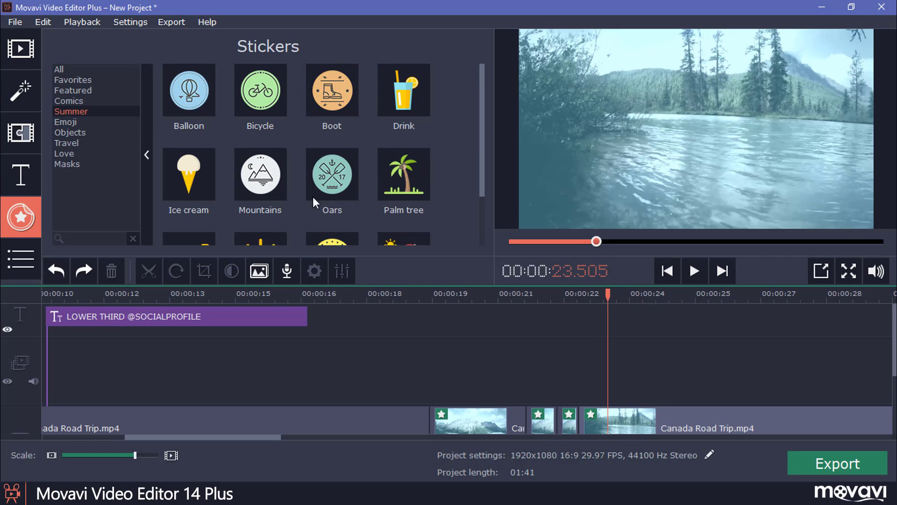
{"action": "left_click_drag", "start_coordinate": [260, 173], "coordinate": [750, 123]}
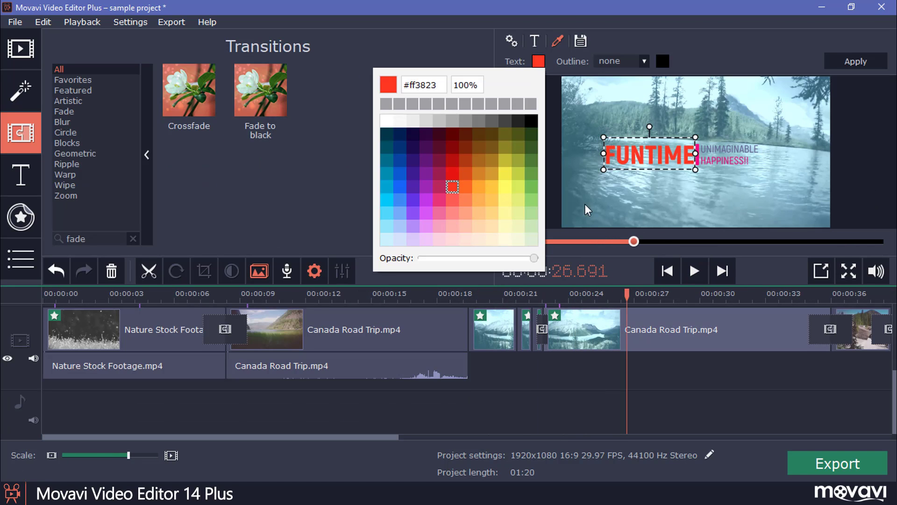
Make the FUNTIME text blue and retitle the clips 'Water Falls' and 'VLOG END!'.
{"action": "left_click", "coordinate": [399, 173]}
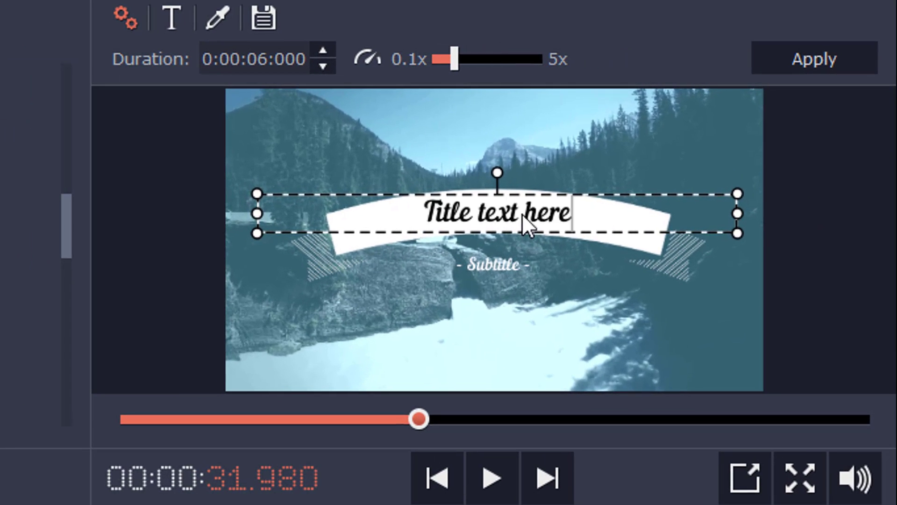
{"action": "type", "text": "Water Falls"}
{"action": "left_click", "coordinate": [482, 268]}
{"action": "double_click", "coordinate": [497, 262]}
{"action": "type", "text": "Such a great"}
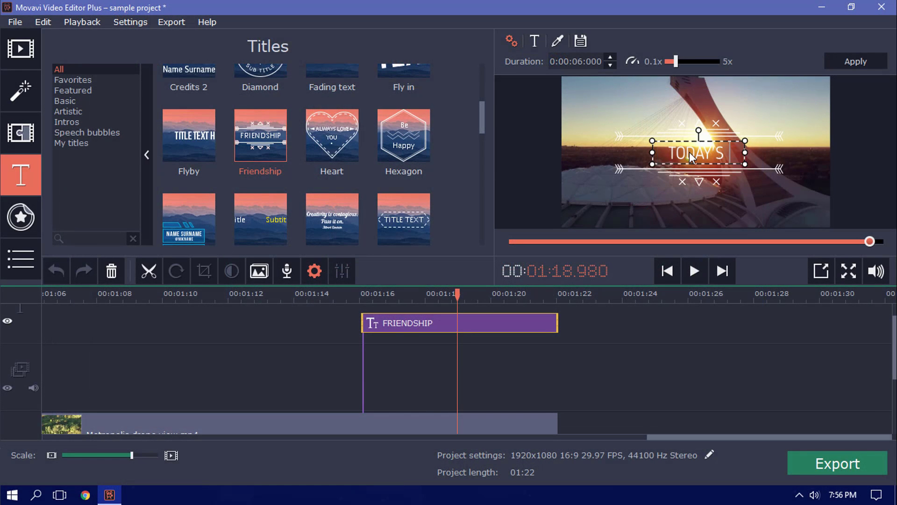
{"action": "type", "text": "VLOG END!"}
Set the title font size to 100 and preview from just before the Water Falls title.
{"action": "left_click", "coordinate": [672, 60]}
{"action": "left_click", "coordinate": [668, 74]}
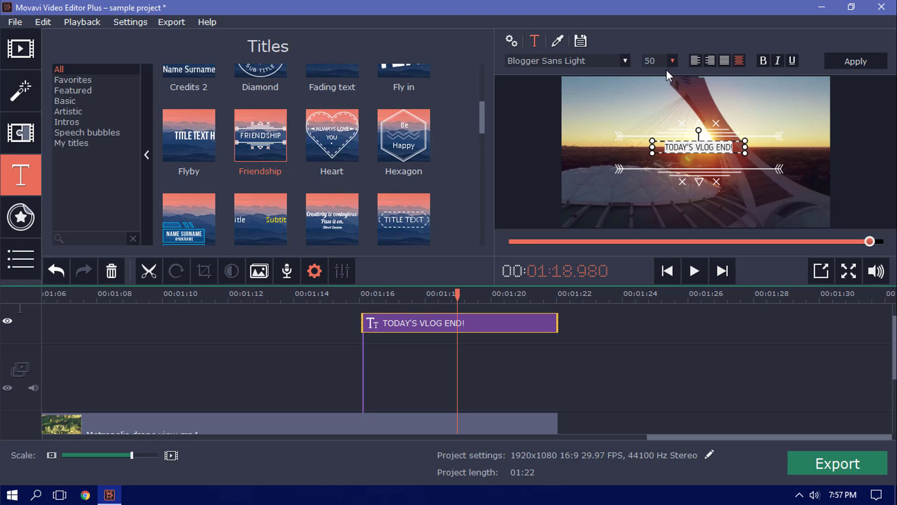
{"action": "key", "text": "ctrl+a"}
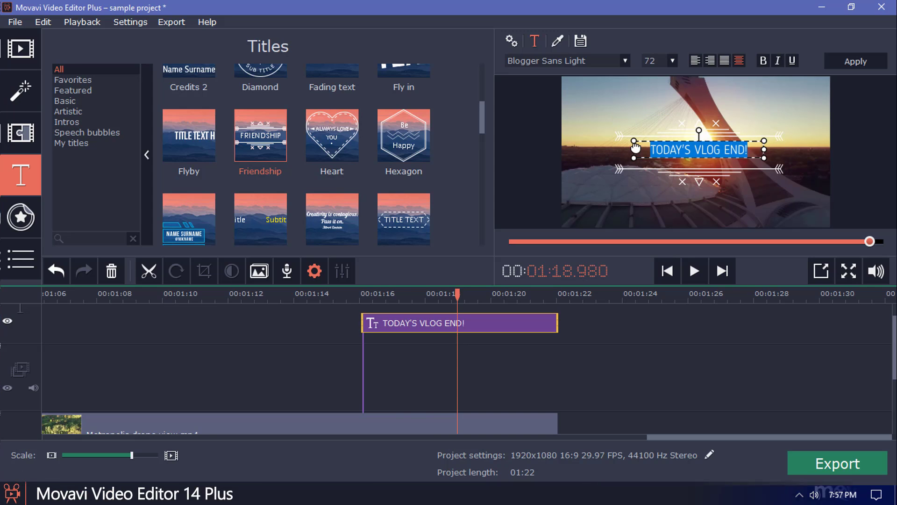
{"action": "left_click", "coordinate": [672, 60]}
{"action": "left_click", "coordinate": [658, 115]}
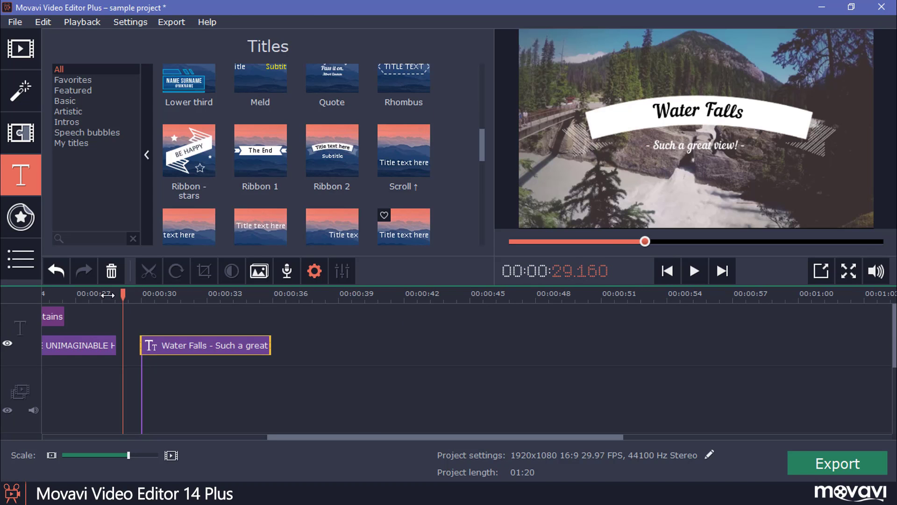
{"action": "left_click_drag", "start_coordinate": [123, 297], "coordinate": [85, 297]}
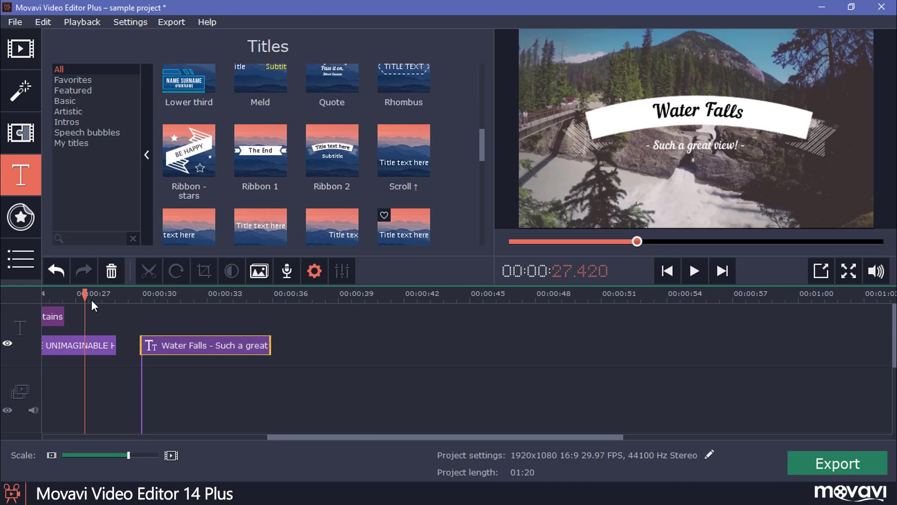
{"action": "left_click", "coordinate": [696, 271]}
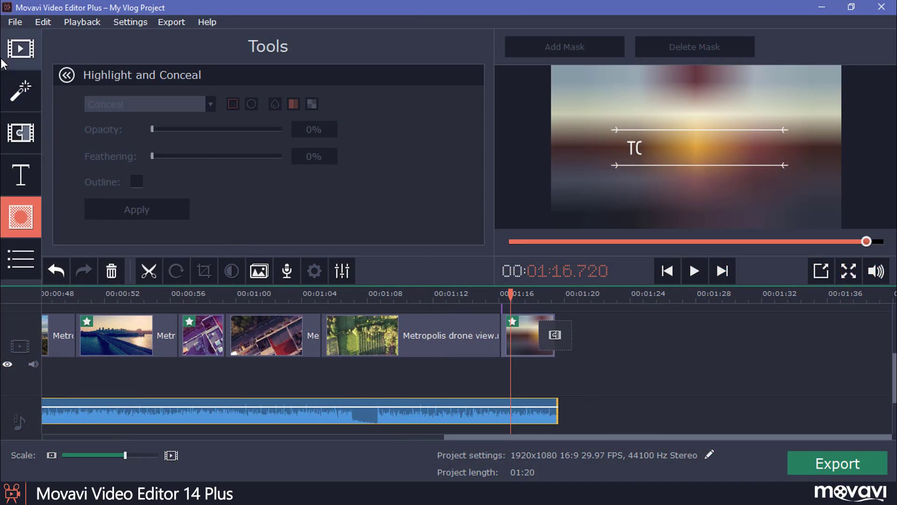
Start a new empty project via File > New Project and dismiss the welcome screen.
{"action": "left_click", "coordinate": [15, 22]}
{"action": "left_click", "coordinate": [116, 80]}
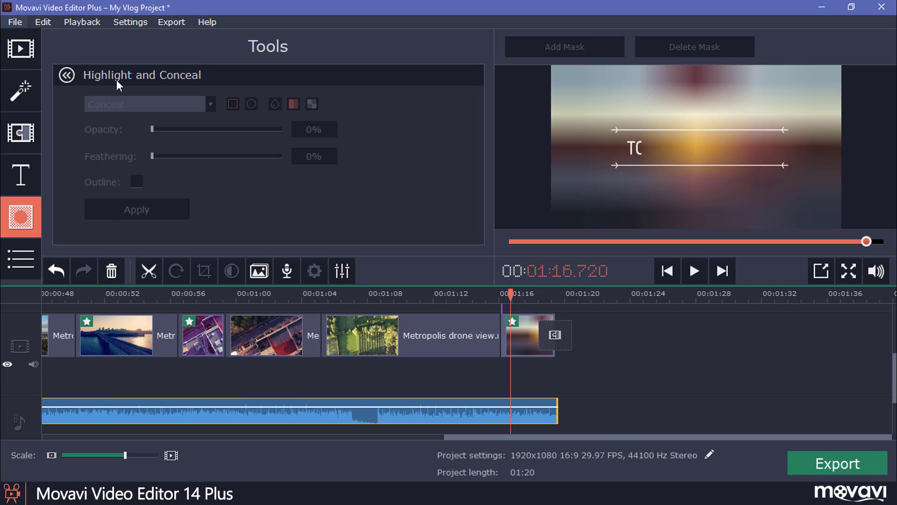
{"action": "left_click", "coordinate": [365, 235]}
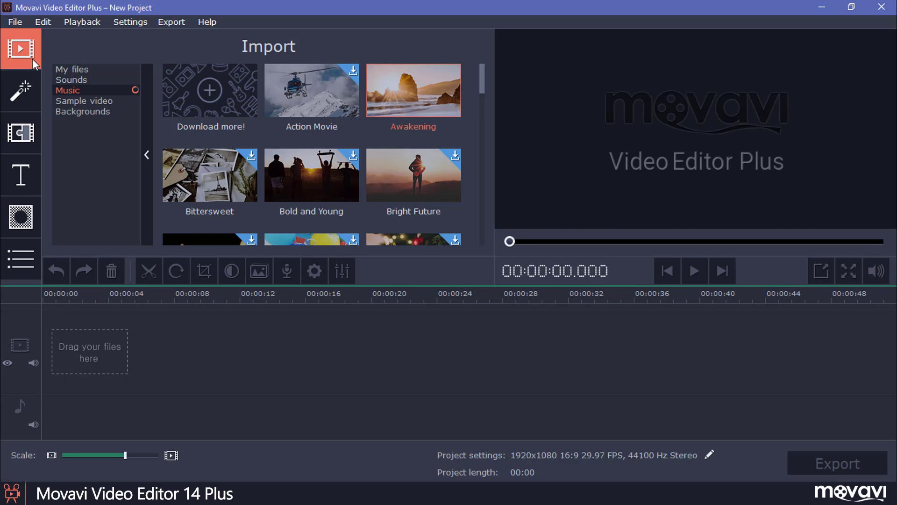
Import JURASSIC PARK T Rex Green Screen.mp4 from your own media files.
{"action": "left_click", "coordinate": [57, 69]}
{"action": "left_click", "coordinate": [240, 124]}
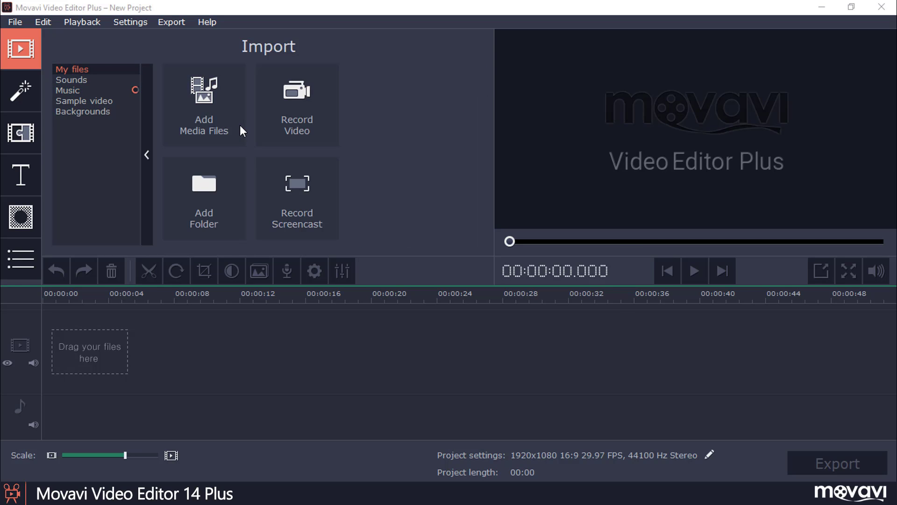
{"action": "double_click", "coordinate": [494, 184]}
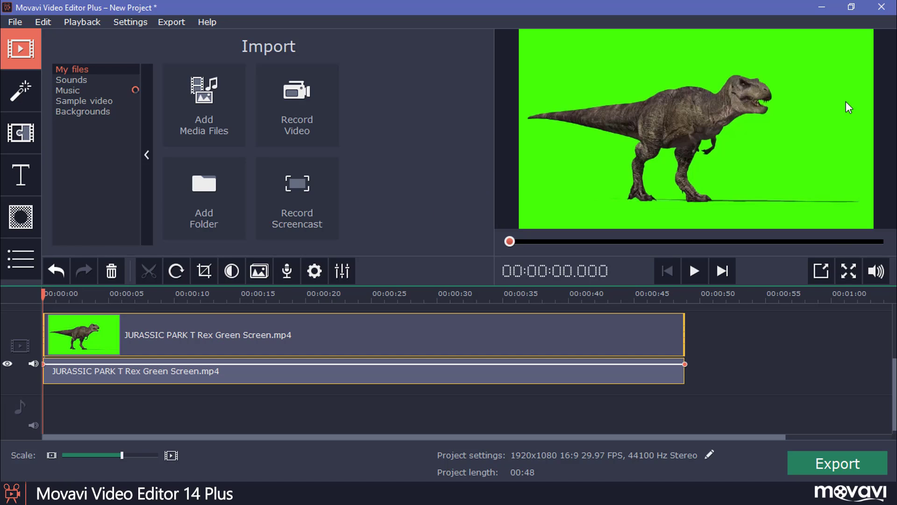
Key out the clip's green background with the Chroma Key colour picker.
{"action": "left_click", "coordinate": [21, 259]}
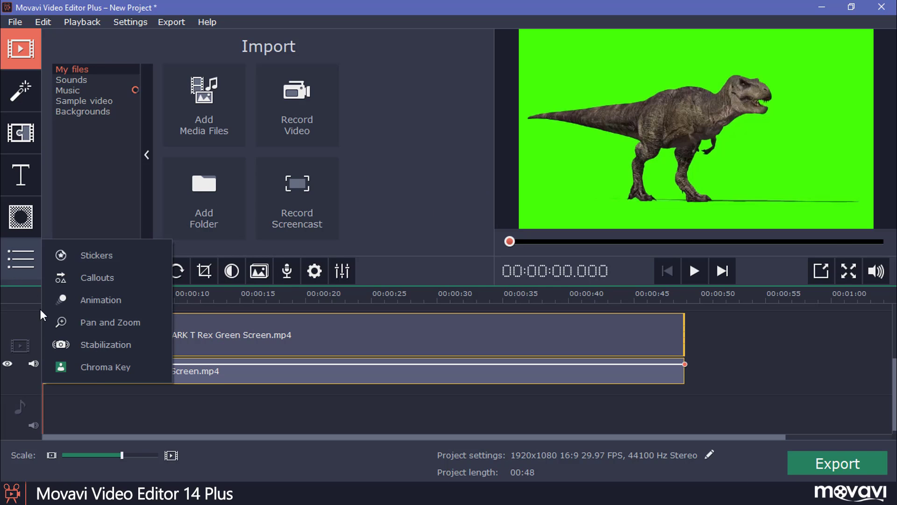
{"action": "left_click", "coordinate": [133, 372]}
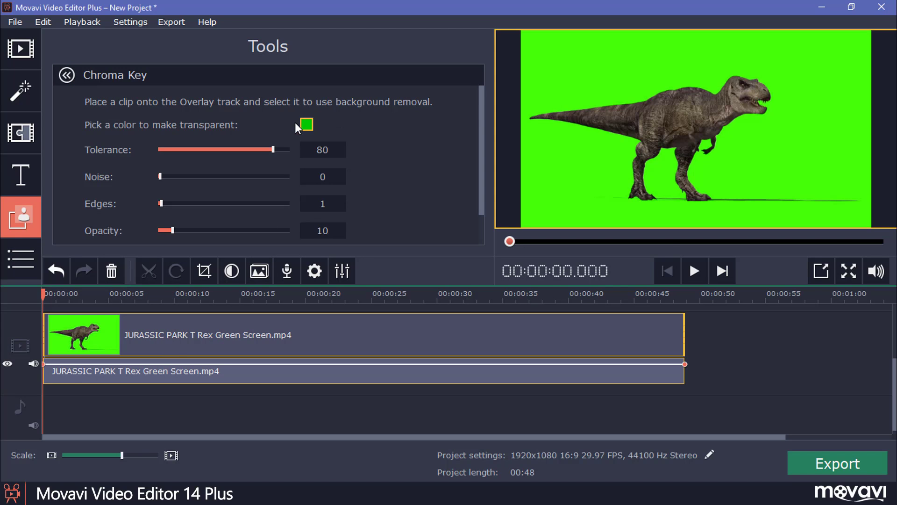
{"action": "left_click", "coordinate": [309, 126]}
{"action": "left_click", "coordinate": [651, 65]}
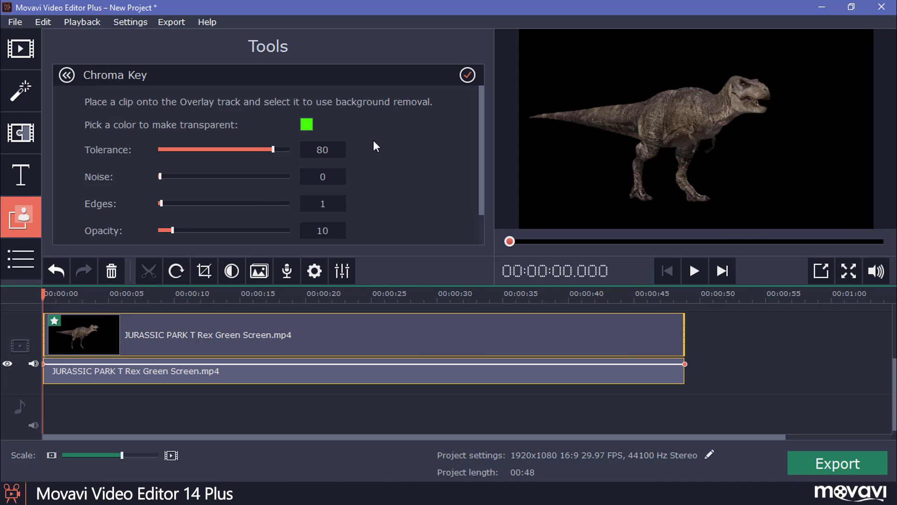
{"action": "left_click", "coordinate": [26, 52]}
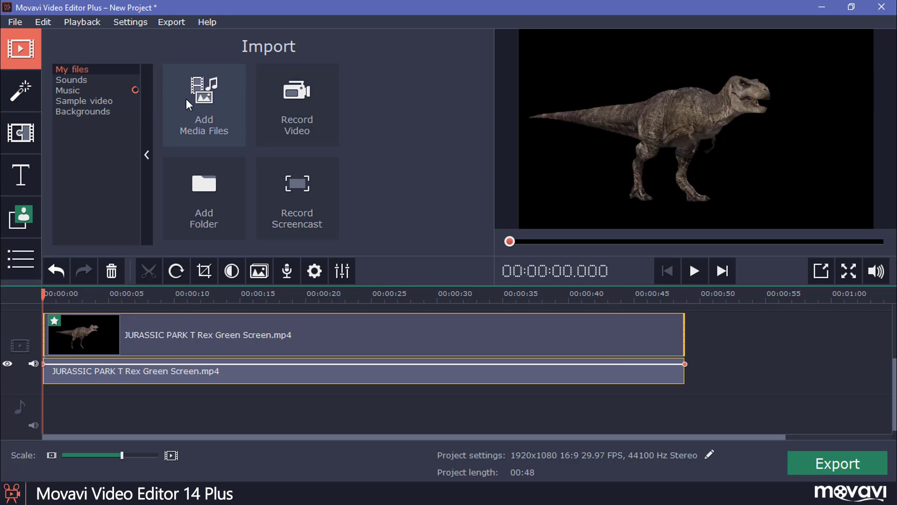
Add Nature Stock Footage at the timeline start with the T Rex clip on the overlay track.
{"action": "left_click", "coordinate": [186, 99]}
{"action": "left_click", "coordinate": [327, 255]}
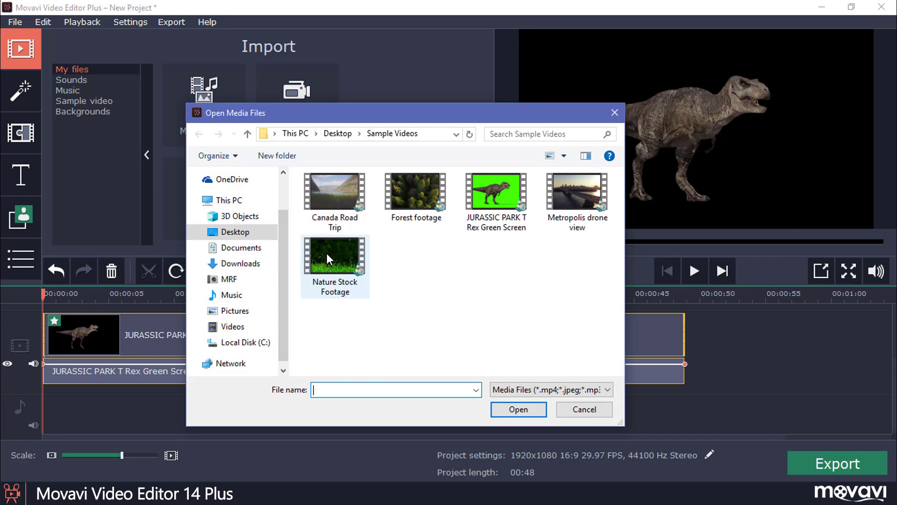
{"action": "double_click", "coordinate": [327, 254]}
{"action": "left_click_drag", "start_coordinate": [736, 343], "coordinate": [108, 403]}
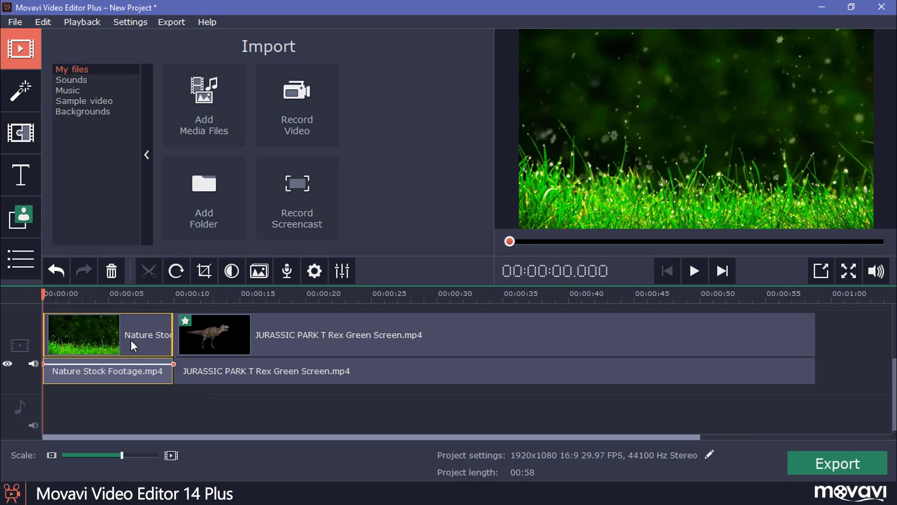
{"action": "left_click_drag", "start_coordinate": [217, 338], "coordinate": [72, 366]}
Split the T Rex clip at about 4 seconds and delete its right part.
{"action": "left_click_drag", "start_coordinate": [44, 308], "coordinate": [137, 315]}
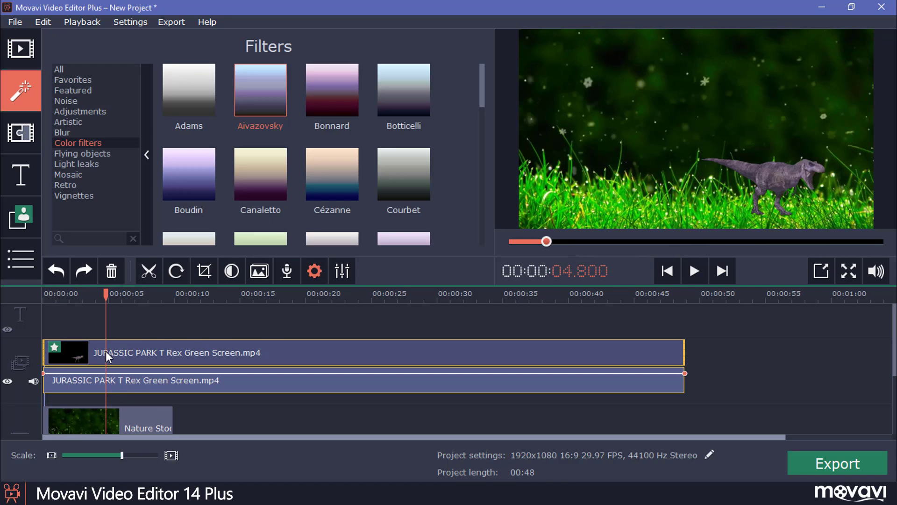
{"action": "left_click", "coordinate": [148, 272]}
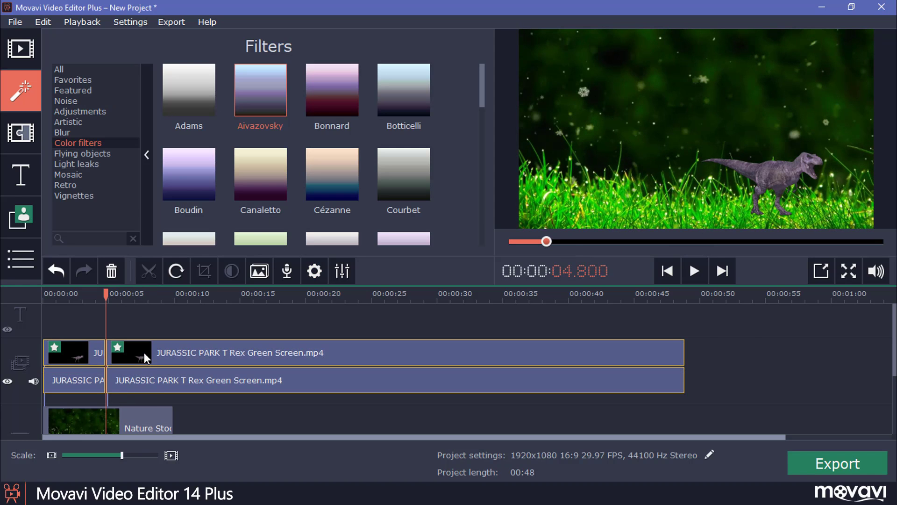
{"action": "left_click", "coordinate": [144, 352]}
{"action": "key", "text": "Delete"}
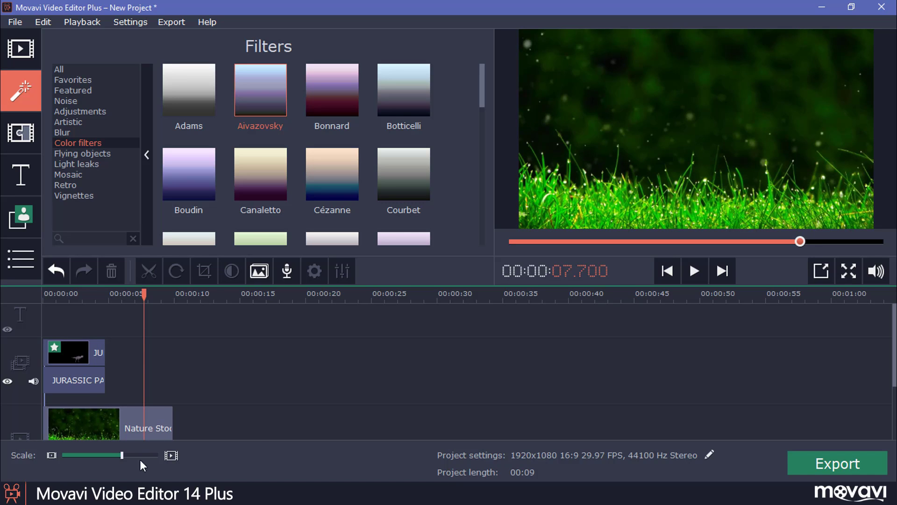
Zoom the timeline and try Cézanne, Courbet, Boudin, Delacroix and Da Vinci filters on the T-Rex clip.
{"action": "left_click", "coordinate": [171, 455]}
{"action": "left_click", "coordinate": [171, 455]}
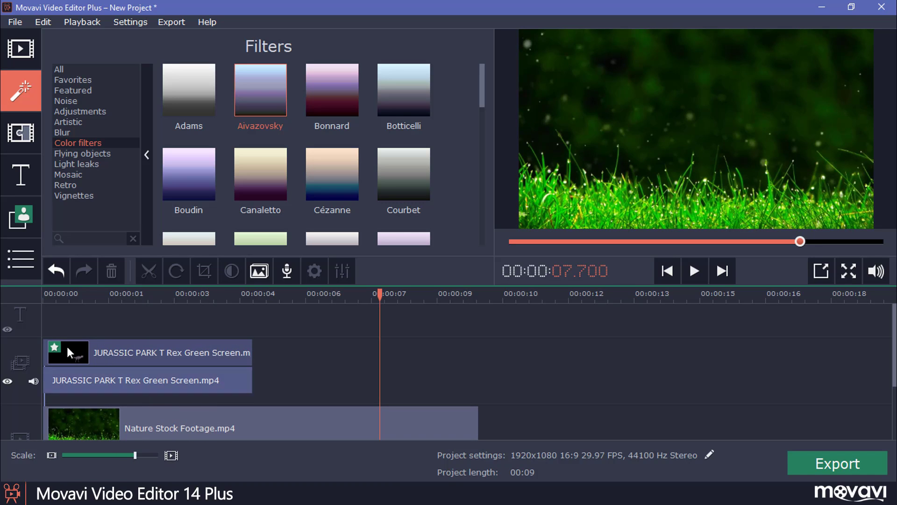
{"action": "left_click", "coordinate": [45, 294]}
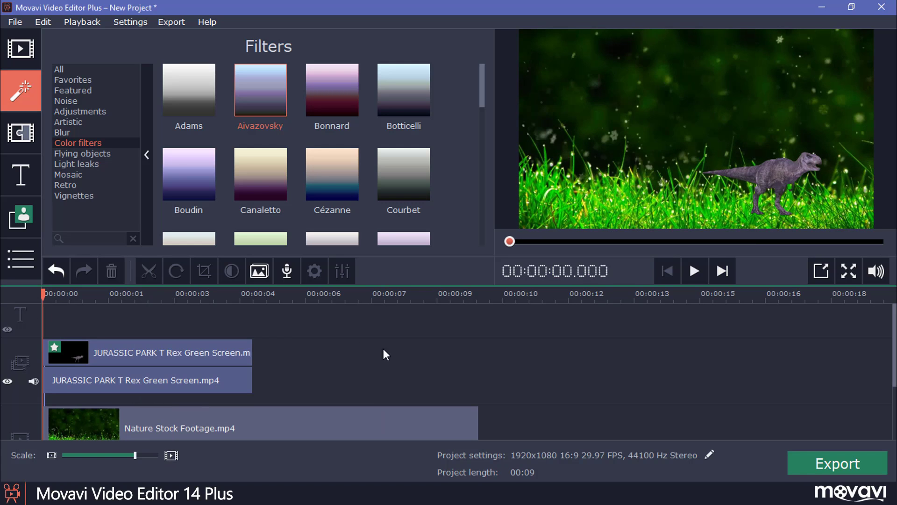
{"action": "left_click_drag", "start_coordinate": [329, 177], "coordinate": [190, 353]}
{"action": "left_click_drag", "start_coordinate": [377, 180], "coordinate": [198, 350]}
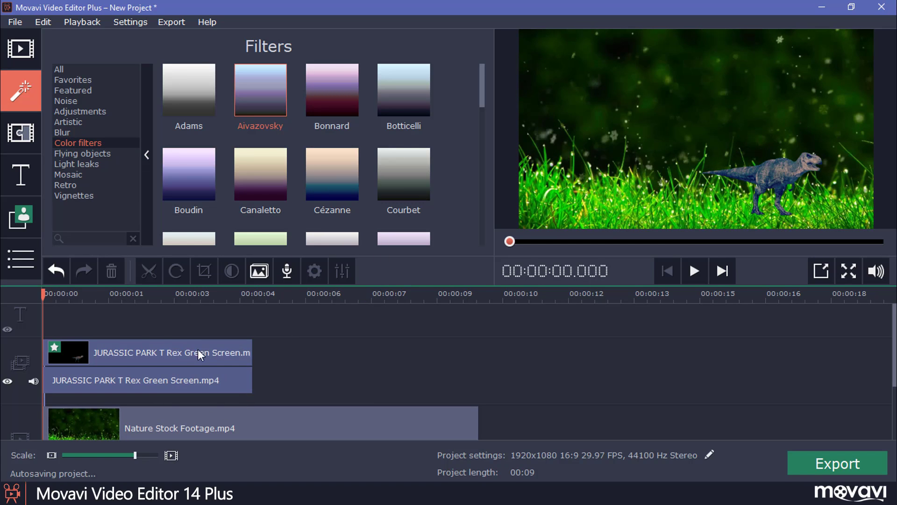
{"action": "left_click_drag", "start_coordinate": [188, 173], "coordinate": [111, 344]}
{"action": "scroll", "coordinate": [320, 176], "scroll_direction": "down", "scroll_amount": 1}
{"action": "left_click_drag", "start_coordinate": [404, 205], "coordinate": [206, 364]}
{"action": "left_click_drag", "start_coordinate": [180, 192], "coordinate": [159, 349]}
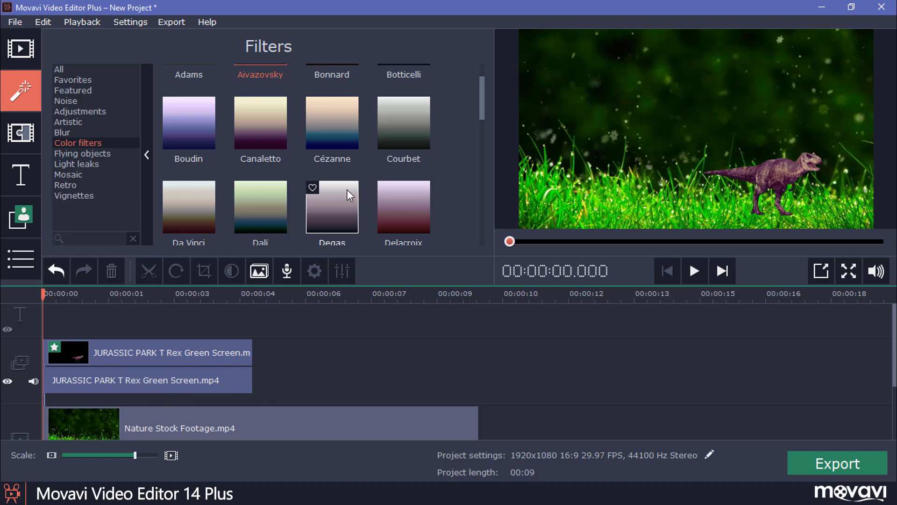
Apply the Degas filter, then look through the Chroma Key, Slow Motion and Stabilization settings.
{"action": "left_click_drag", "start_coordinate": [347, 189], "coordinate": [196, 348]}
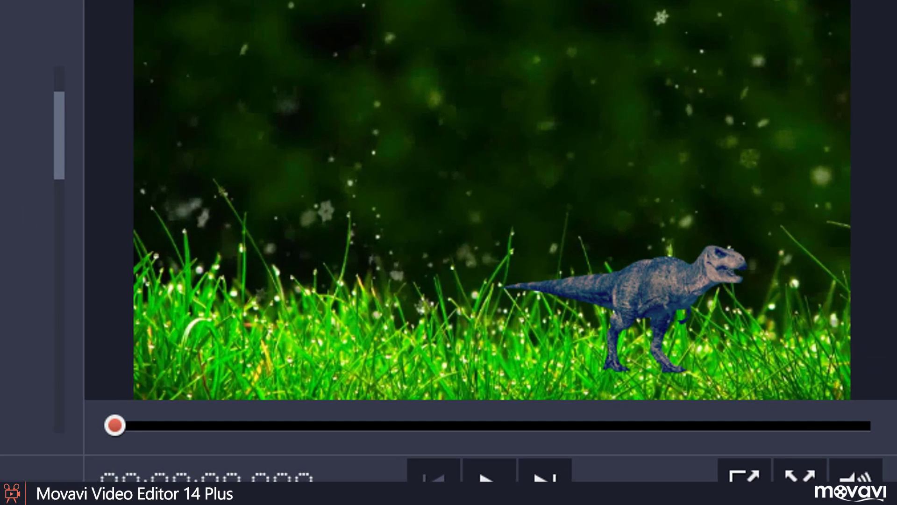
{"action": "scroll", "coordinate": [28, 253], "scroll_direction": "down", "scroll_amount": 5}
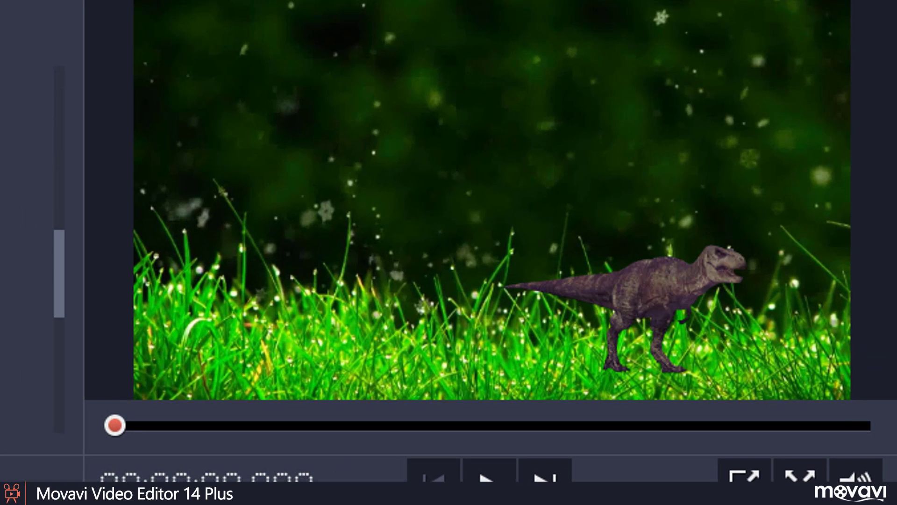
{"action": "scroll", "coordinate": [28, 252], "scroll_direction": "down", "scroll_amount": 3}
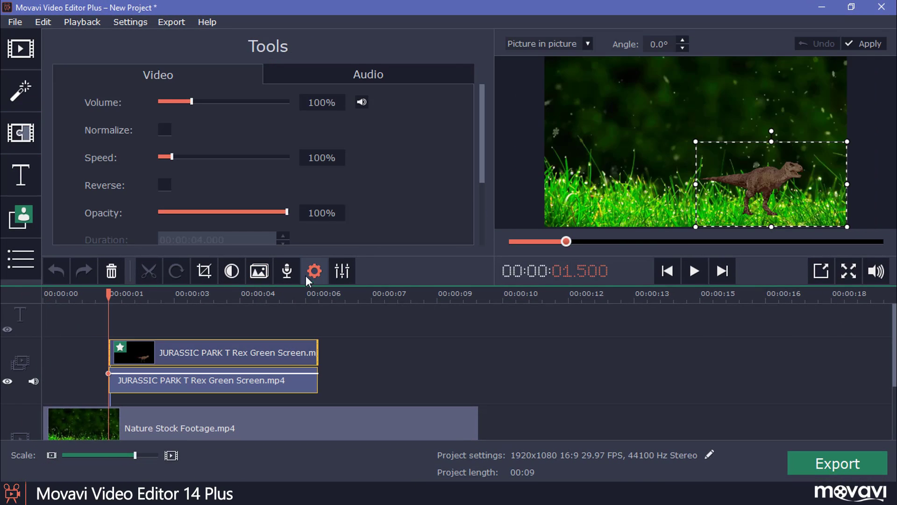
{"action": "scroll", "coordinate": [202, 196], "scroll_direction": "down", "scroll_amount": 8}
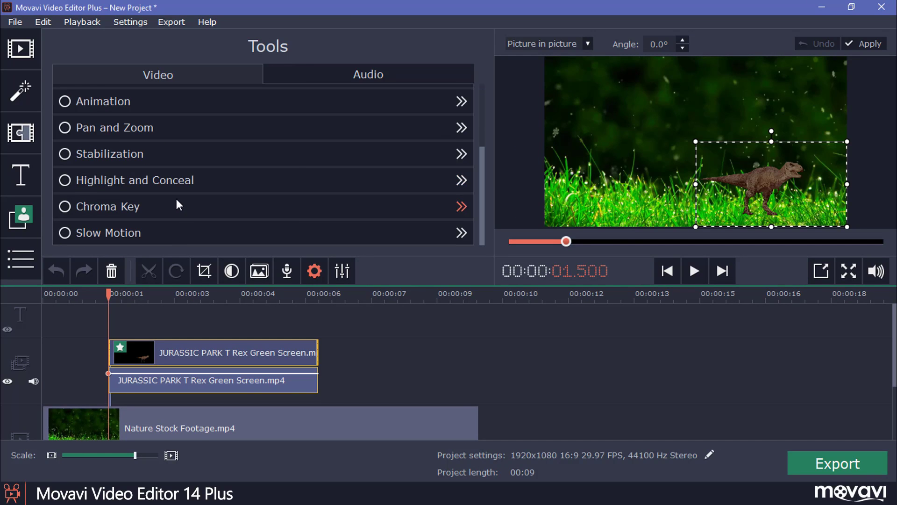
{"action": "left_click", "coordinate": [144, 205]}
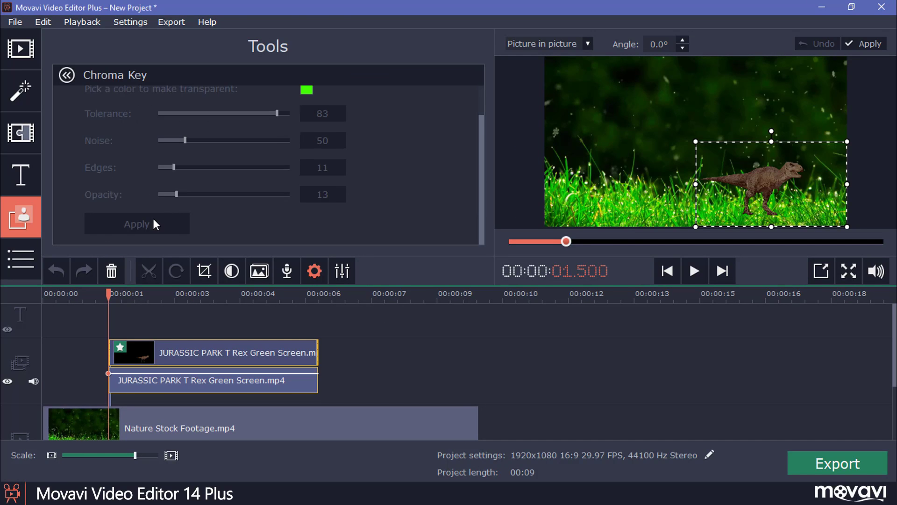
{"action": "left_click", "coordinate": [66, 76]}
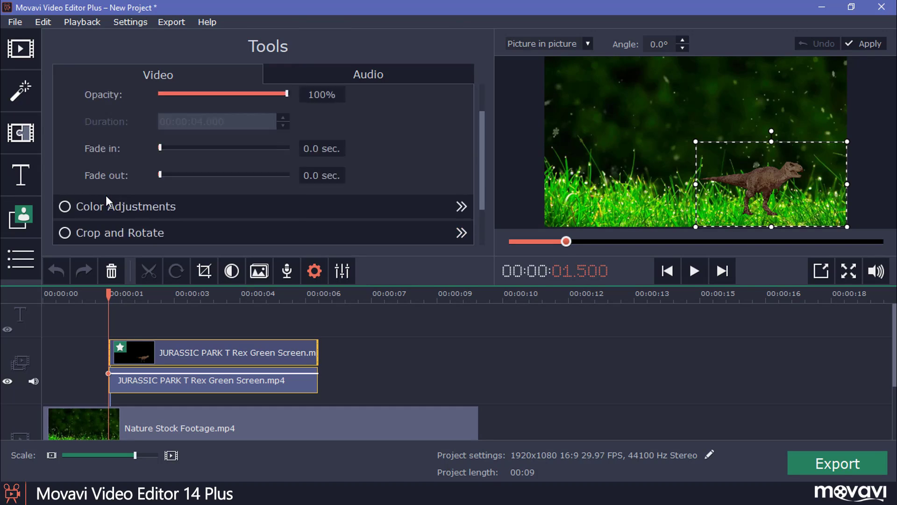
{"action": "left_click", "coordinate": [97, 230]}
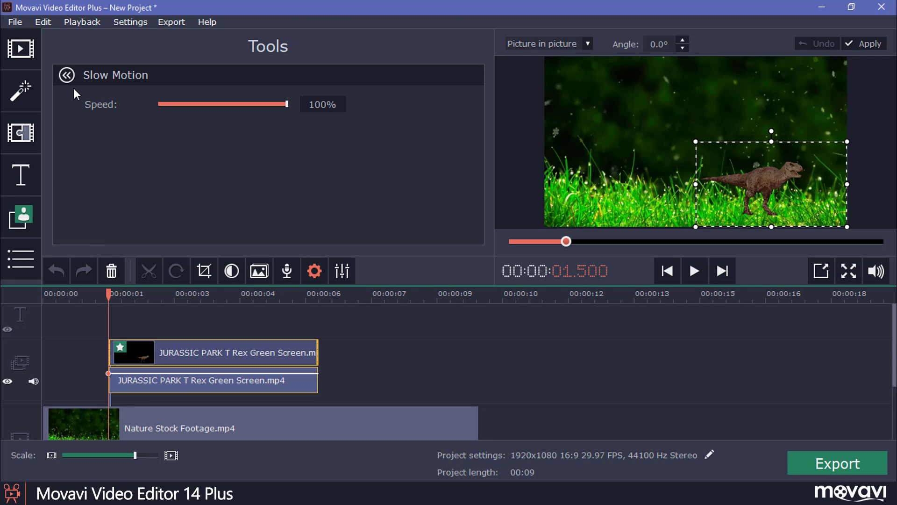
{"action": "left_click", "coordinate": [68, 76]}
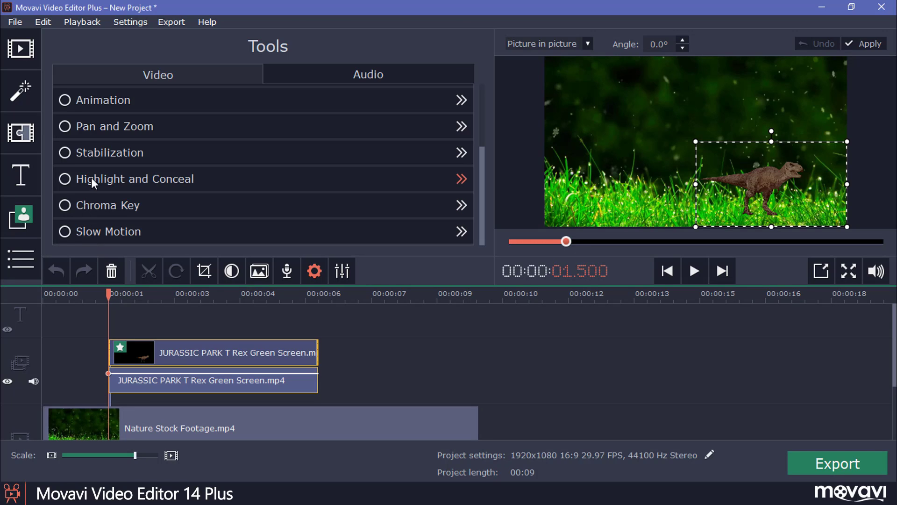
{"action": "left_click", "coordinate": [101, 154]}
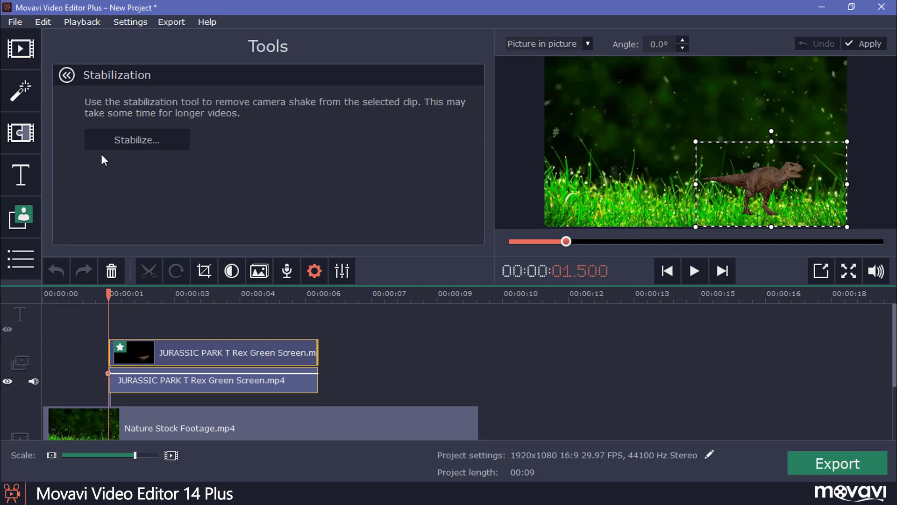
At 4.35 s, stretch the T-Rex overlay to full frame and slide its clip near 0 s.
{"action": "left_click", "coordinate": [146, 293]}
{"action": "left_click", "coordinate": [233, 294]}
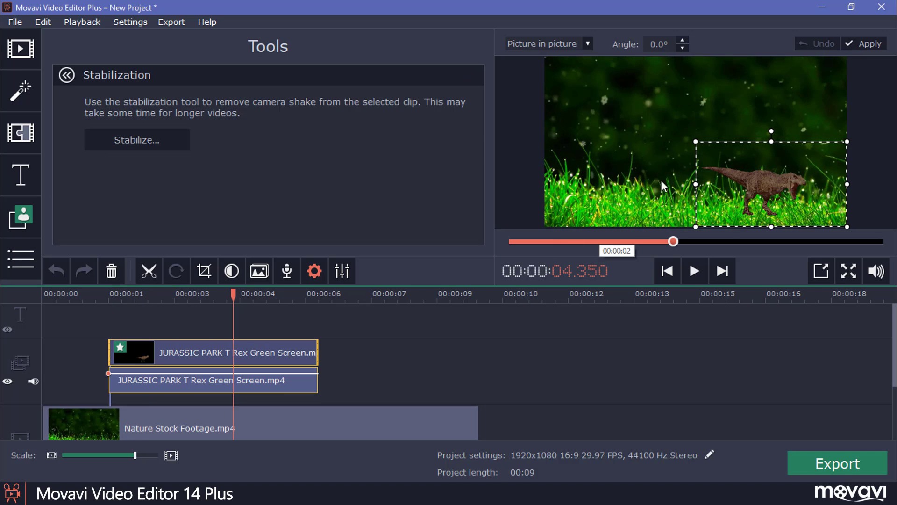
{"action": "left_click_drag", "start_coordinate": [695, 146], "coordinate": [517, 110]}
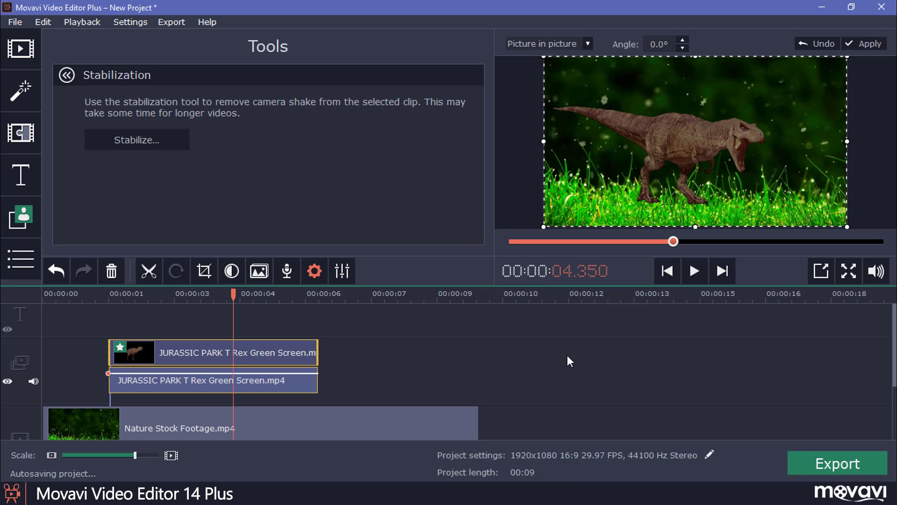
{"action": "left_click_drag", "start_coordinate": [148, 300], "coordinate": [69, 298]}
{"action": "left_click_drag", "start_coordinate": [140, 353], "coordinate": [85, 353]}
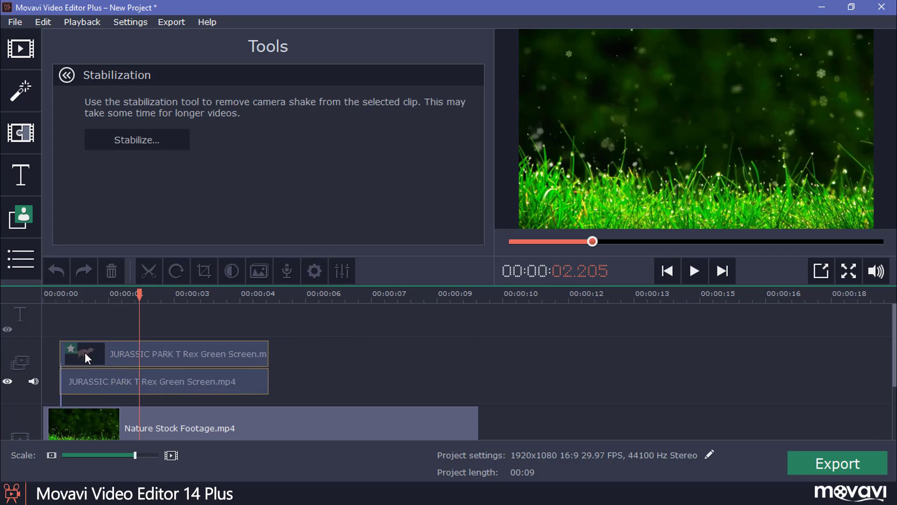
Download the Palm trees background and place it on the timeline.
{"action": "scroll", "coordinate": [411, 190], "scroll_direction": "down", "scroll_amount": 5}
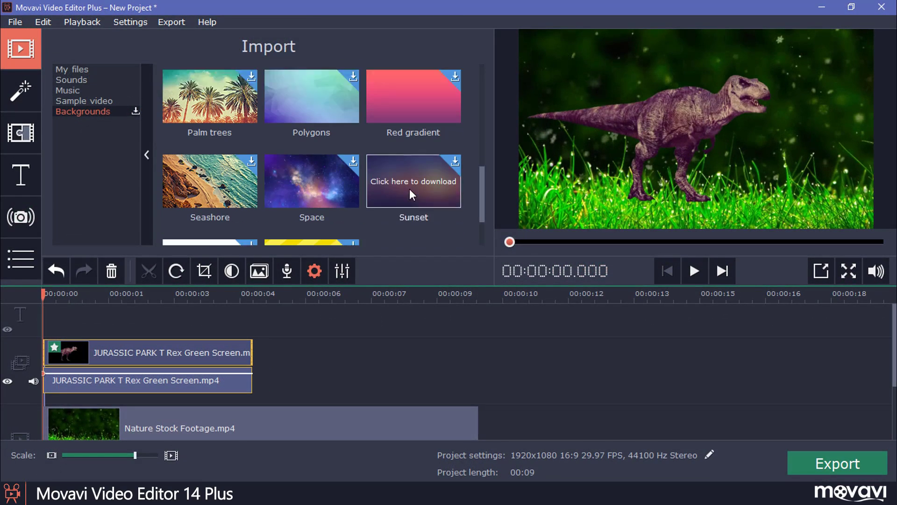
{"action": "scroll", "coordinate": [399, 218], "scroll_direction": "down", "scroll_amount": 2}
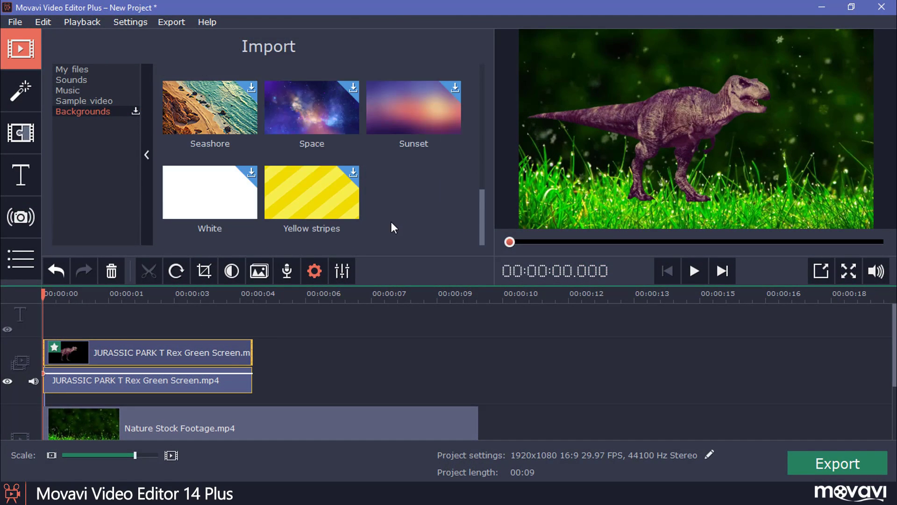
{"action": "scroll", "coordinate": [391, 221], "scroll_direction": "up", "scroll_amount": 4}
{"action": "left_click", "coordinate": [248, 187]}
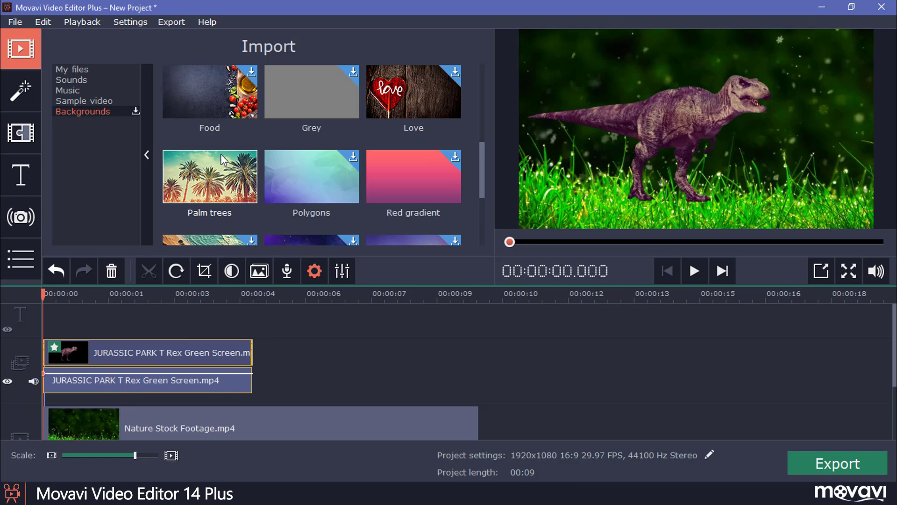
{"action": "left_click_drag", "start_coordinate": [220, 153], "coordinate": [81, 405]}
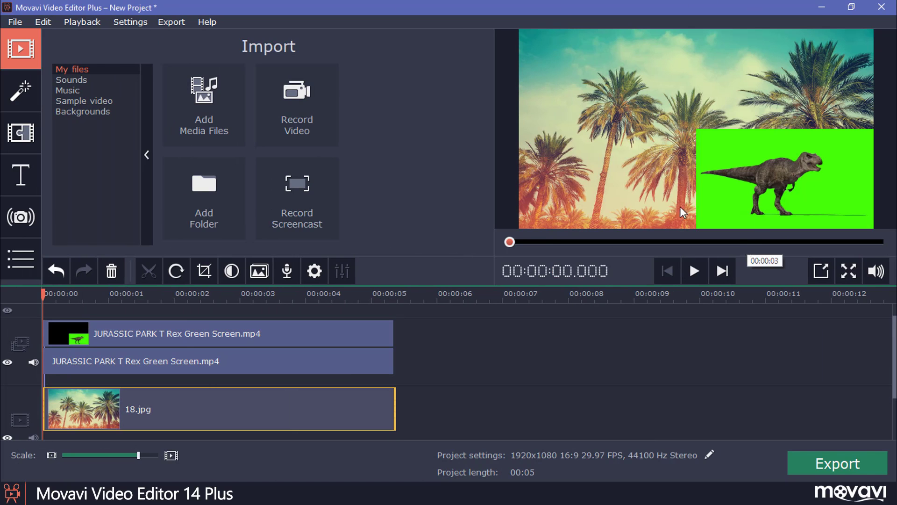
Apply Chroma Key to the T-Rex clip to remove the green behind the dinosaur.
{"action": "left_click", "coordinate": [20, 259]}
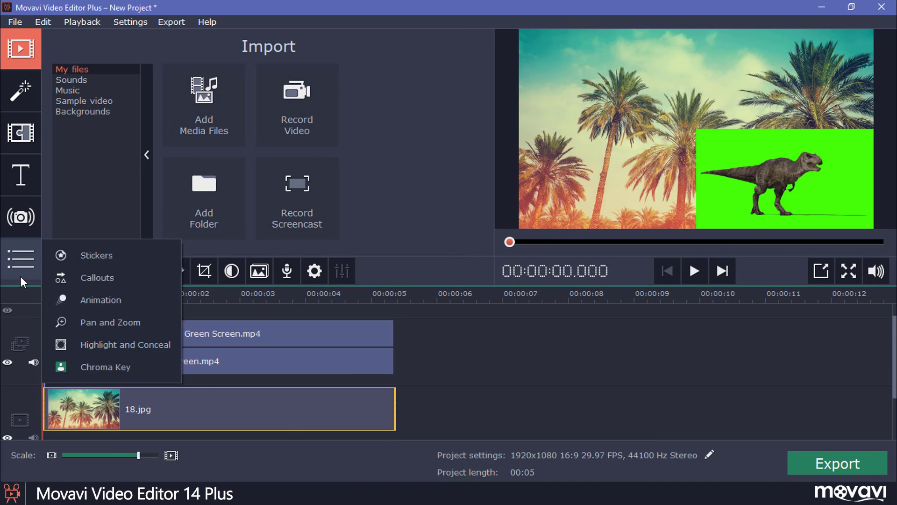
{"action": "left_click", "coordinate": [80, 366]}
{"action": "left_click", "coordinate": [251, 333]}
{"action": "left_click", "coordinate": [285, 330]}
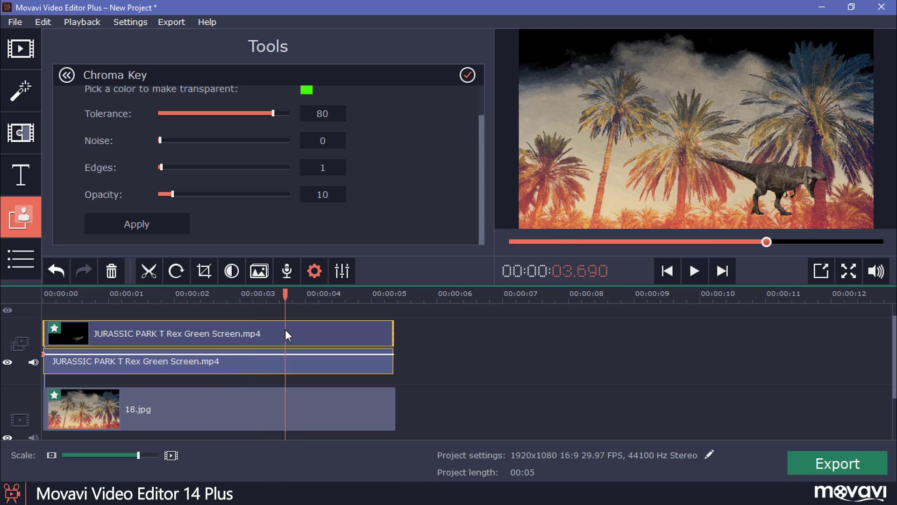
{"action": "left_click", "coordinate": [206, 366]}
Enlarge the dinosaur overlay to fill the frame and squash the grass PNG into a bottom strip.
{"action": "double_click", "coordinate": [208, 327]}
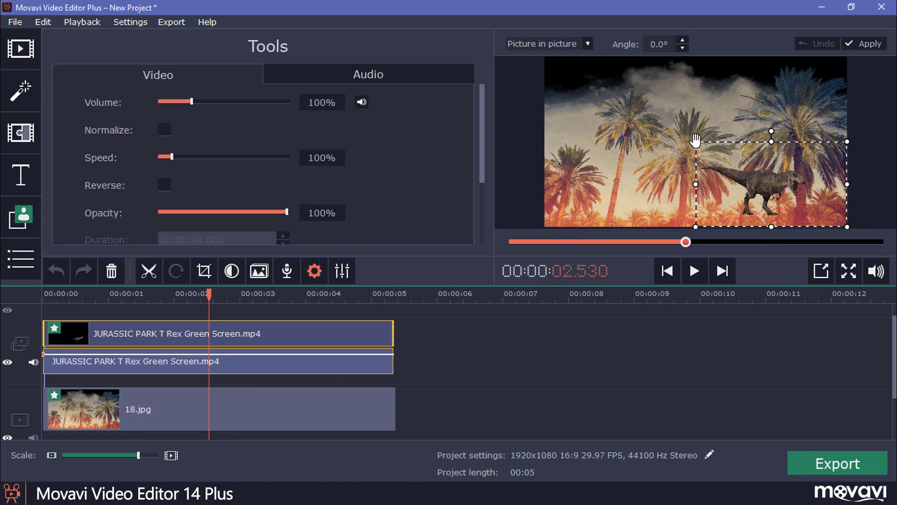
{"action": "left_click_drag", "start_coordinate": [696, 141], "coordinate": [535, 73]}
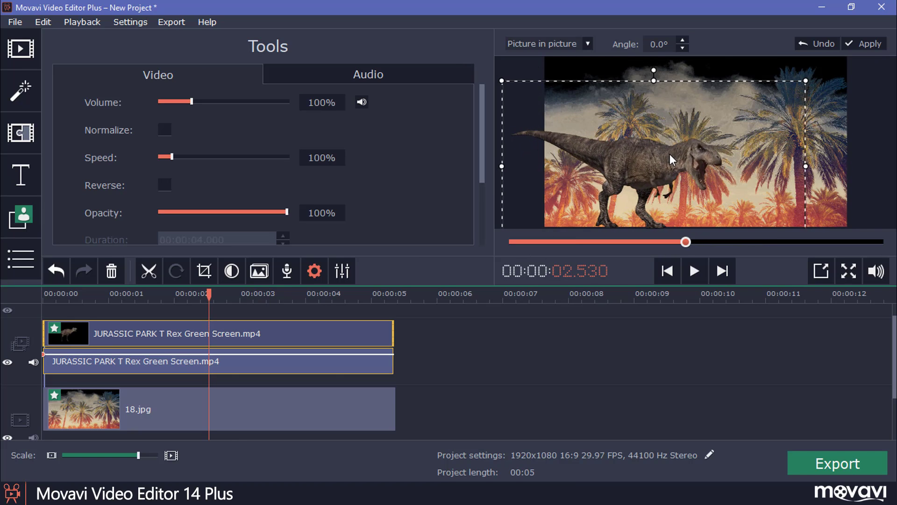
{"action": "left_click", "coordinate": [152, 294]}
{"action": "left_click_drag", "start_coordinate": [152, 294], "coordinate": [17, 322]}
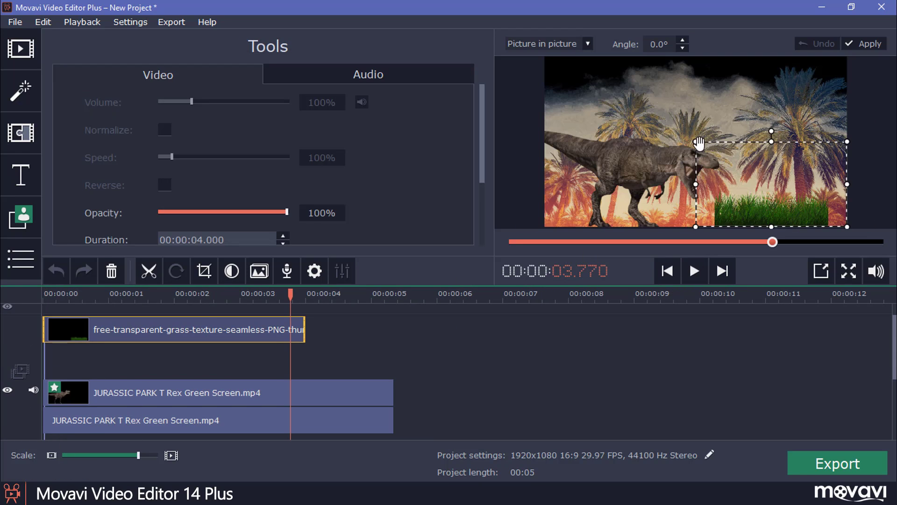
{"action": "left_click_drag", "start_coordinate": [766, 215], "coordinate": [818, 208]}
{"action": "left_click_drag", "start_coordinate": [693, 140], "coordinate": [694, 170]}
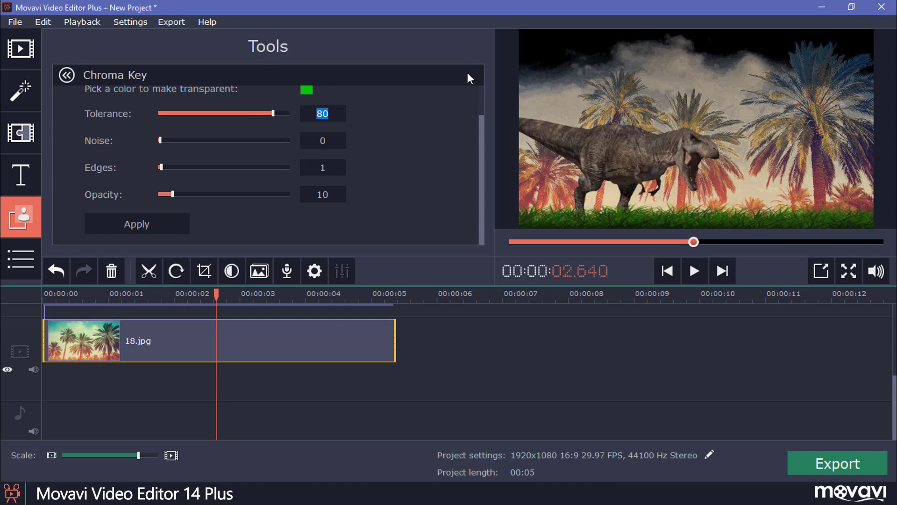
Preview the composite, extend the grass clip to about 5 seconds, and bring up the Export menu.
{"action": "left_click", "coordinate": [136, 224]}
{"action": "key", "text": "space"}
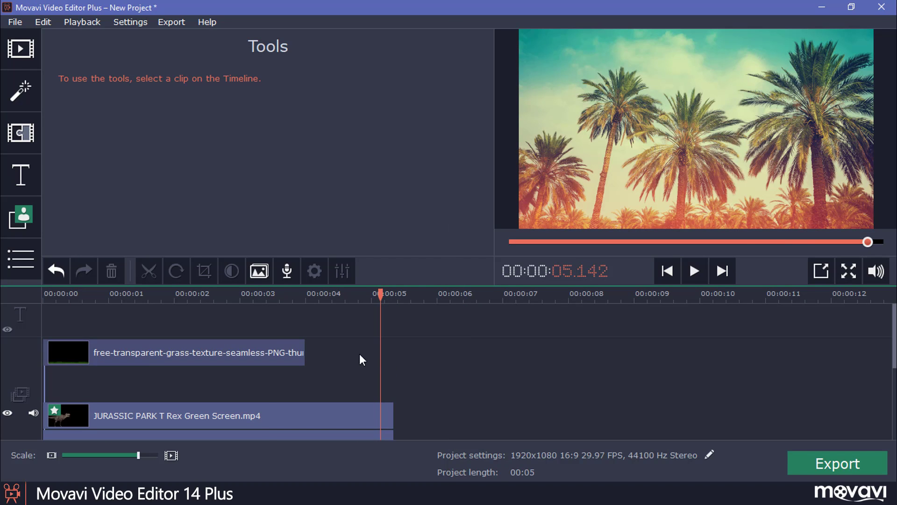
{"action": "left_click", "coordinate": [301, 360]}
{"action": "left_click_drag", "start_coordinate": [304, 364], "coordinate": [388, 358]}
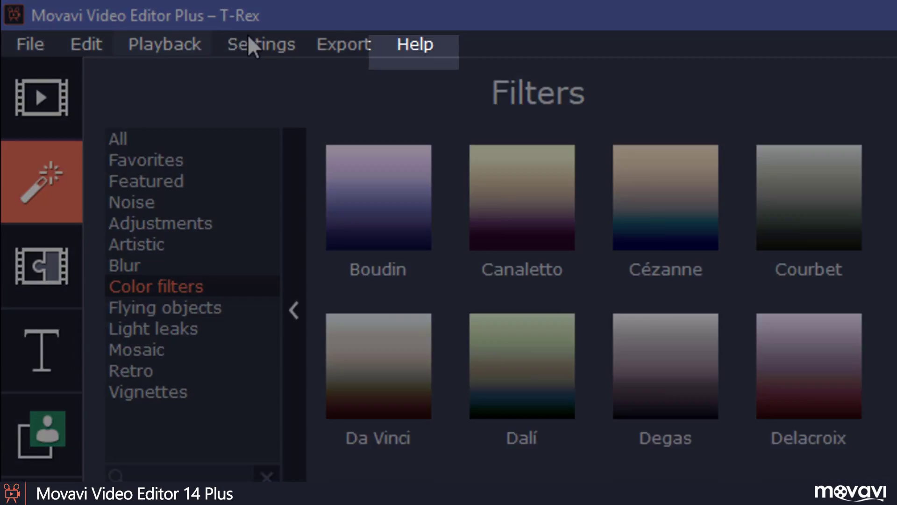
{"action": "left_click", "coordinate": [178, 24]}
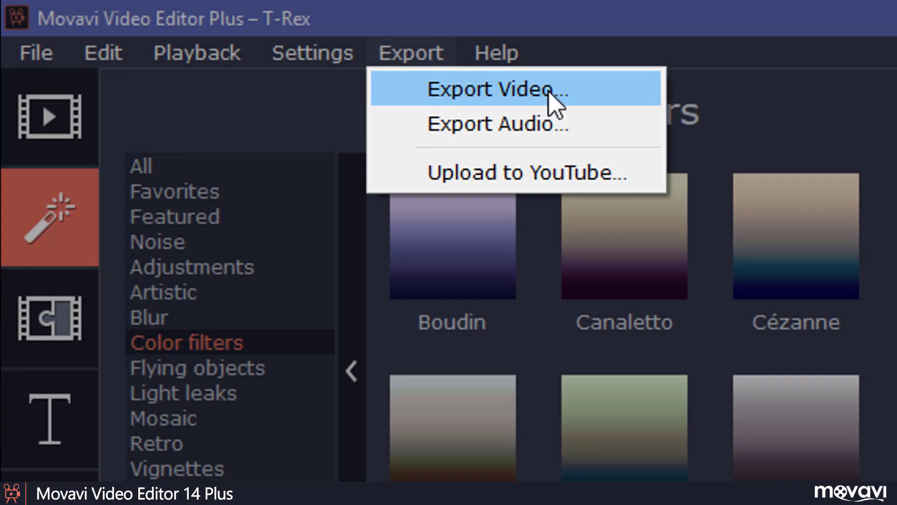
{"action": "left_click", "coordinate": [556, 103]}
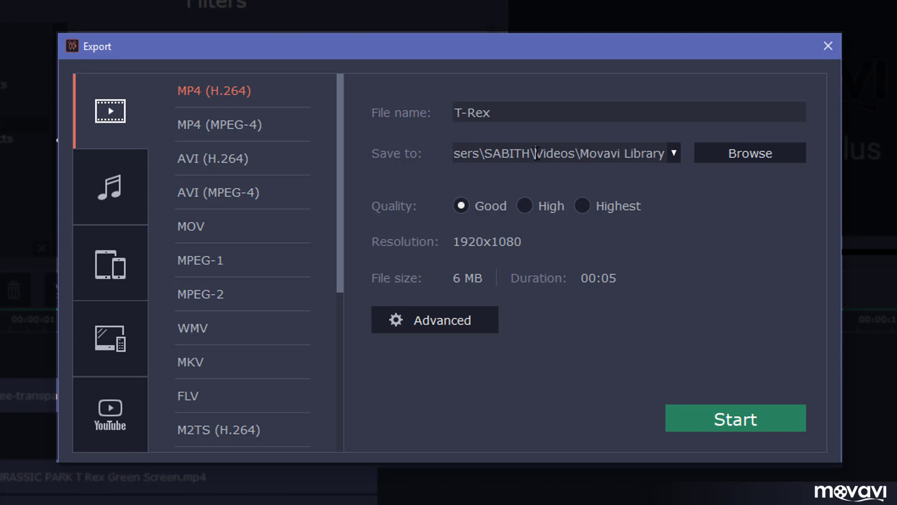
{"action": "left_click_drag", "start_coordinate": [535, 153], "coordinate": [666, 147]}
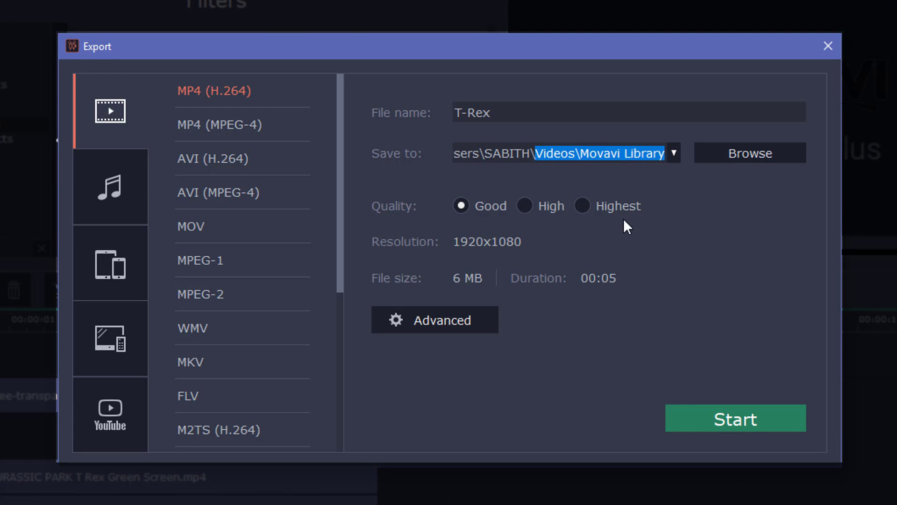
{"action": "left_click", "coordinate": [585, 207]}
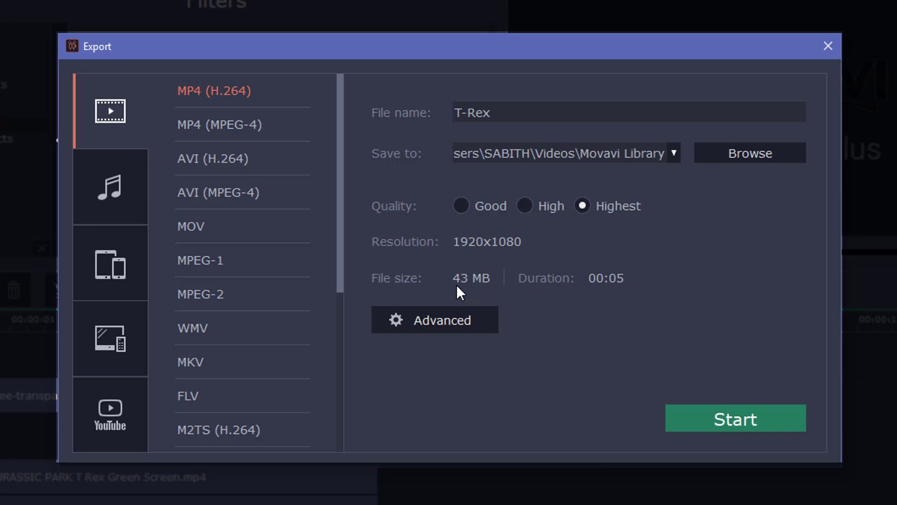
{"action": "left_click", "coordinate": [545, 208]}
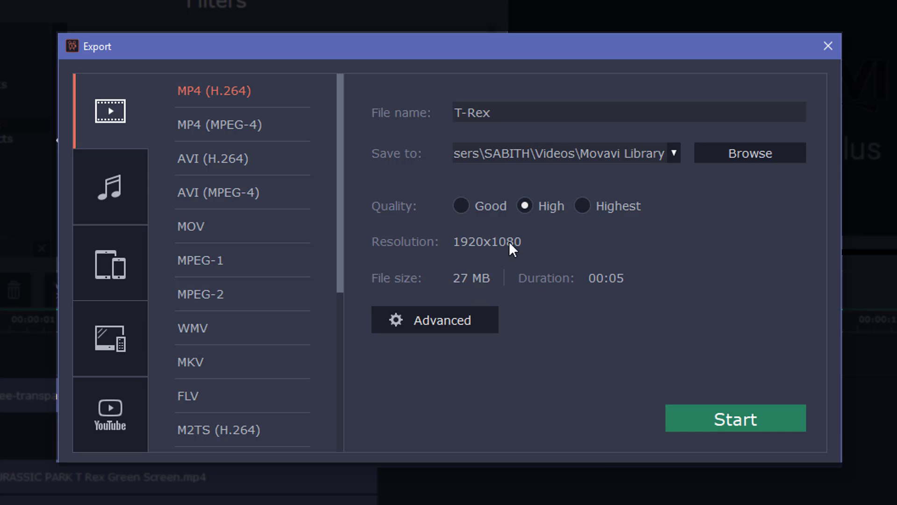
{"action": "left_click", "coordinate": [477, 210]}
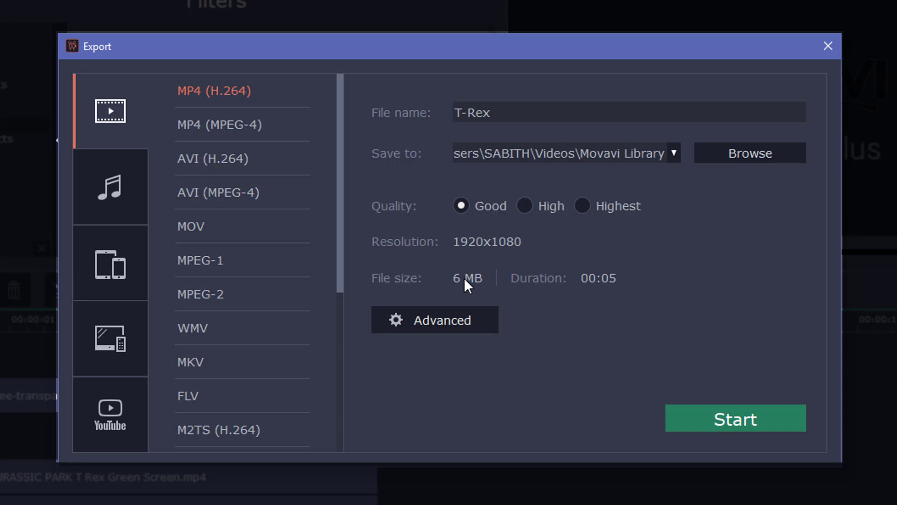
{"action": "left_click", "coordinate": [593, 213]}
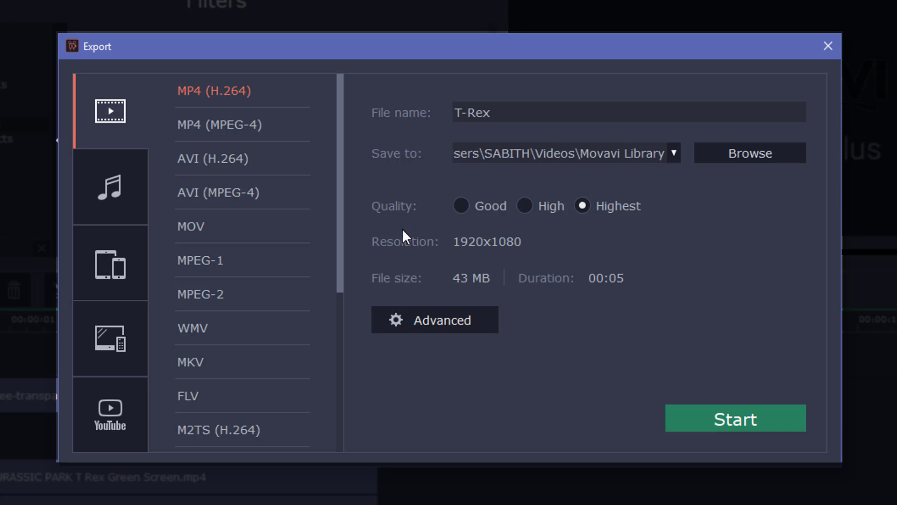
{"action": "left_click", "coordinate": [226, 124]}
{"action": "left_click", "coordinate": [229, 159]}
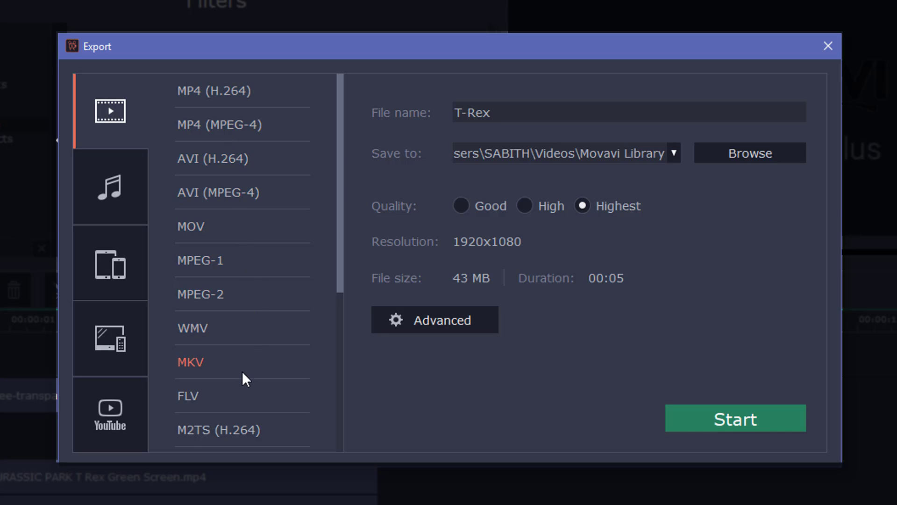
{"action": "scroll", "coordinate": [283, 337], "scroll_direction": "down", "scroll_amount": 5}
{"action": "left_click", "coordinate": [284, 300]}
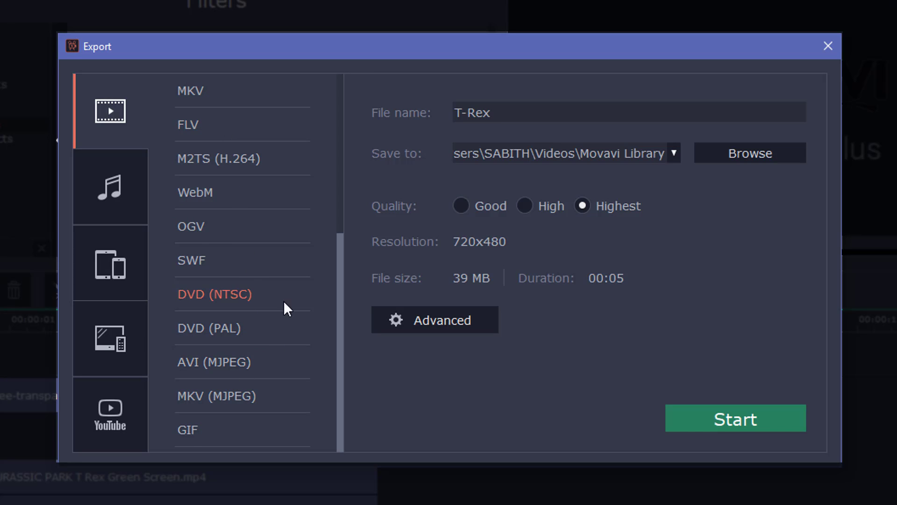
{"action": "left_click", "coordinate": [283, 398]}
{"action": "left_click", "coordinate": [262, 431]}
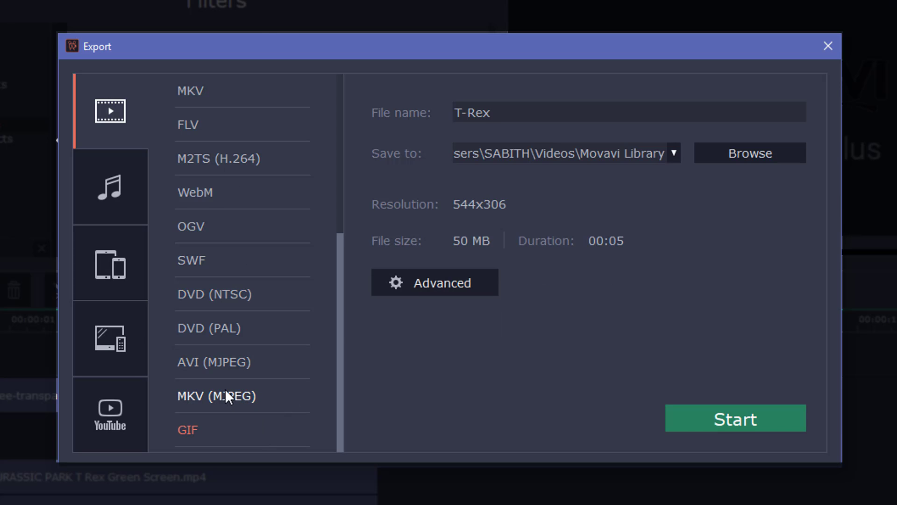
{"action": "scroll", "coordinate": [214, 369], "scroll_direction": "up", "scroll_amount": 5}
{"action": "left_click", "coordinate": [241, 95]}
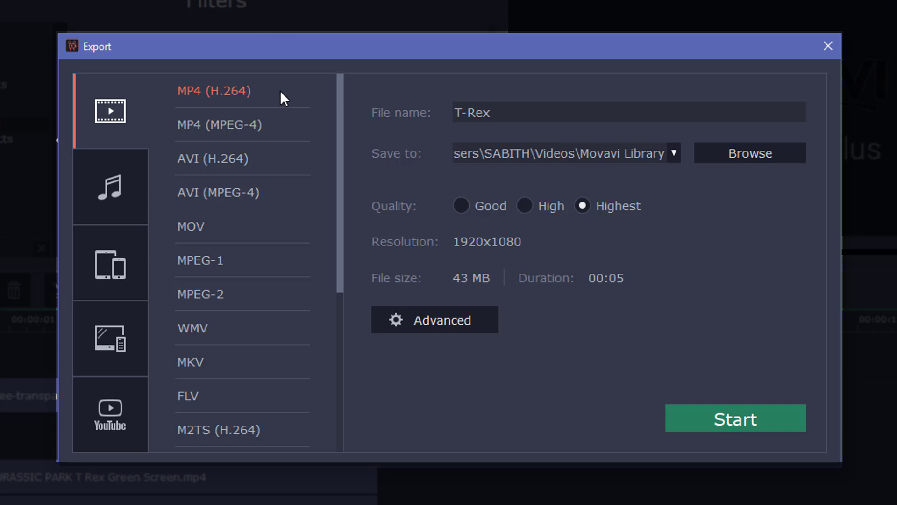
{"action": "left_click", "coordinate": [109, 206]}
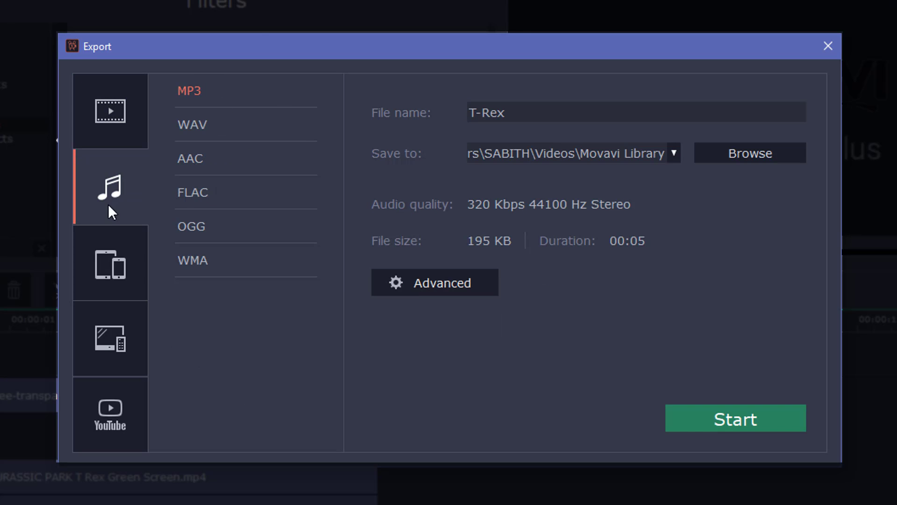
{"action": "left_click", "coordinate": [104, 265]}
{"action": "left_click", "coordinate": [118, 337]}
{"action": "left_click", "coordinate": [108, 414]}
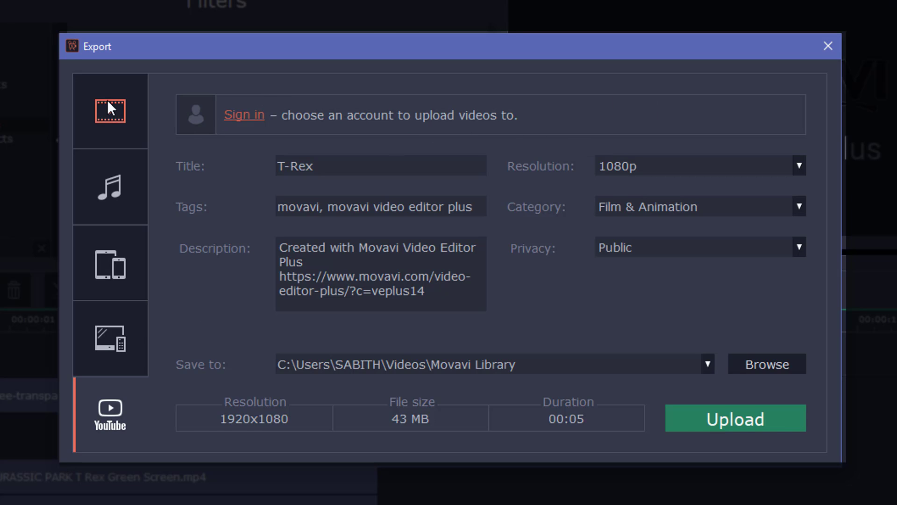
{"action": "left_click", "coordinate": [109, 108]}
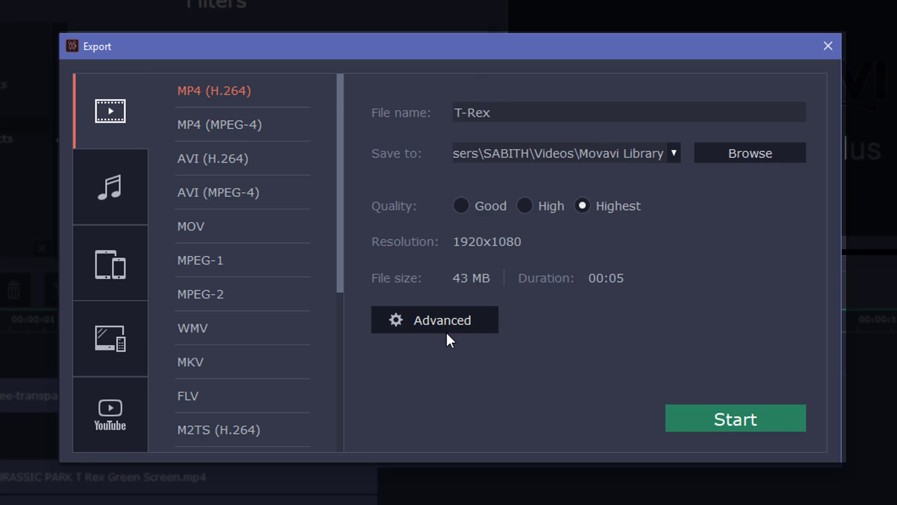
Confirm 1920x1080 (16:9) in Advanced settings, then export T-Rex.mp4 to the Movavi Library folder.
{"action": "left_click", "coordinate": [447, 332]}
{"action": "left_click", "coordinate": [400, 186]}
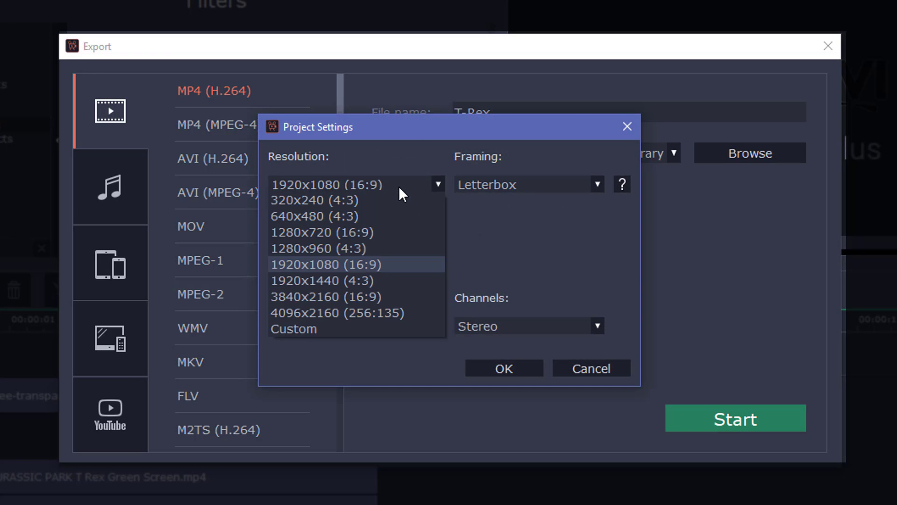
{"action": "left_click", "coordinate": [399, 186]}
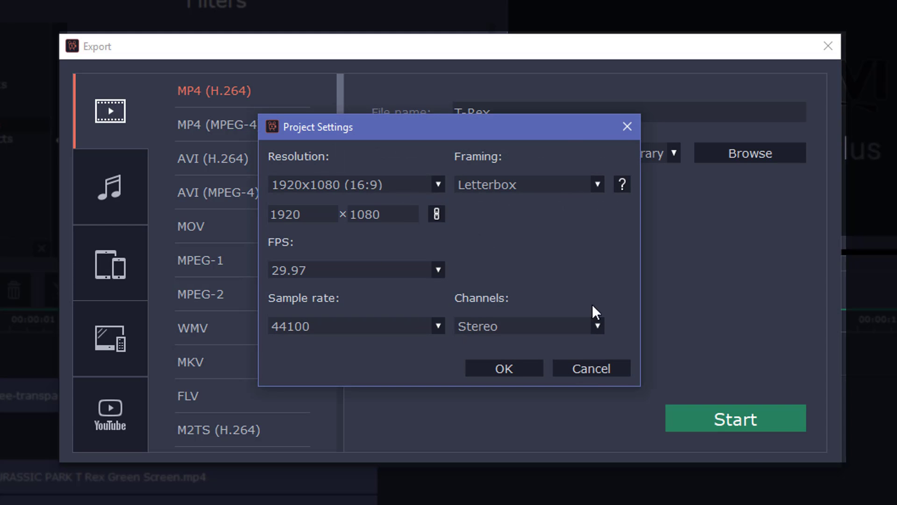
{"action": "left_click", "coordinate": [604, 369]}
{"action": "left_click", "coordinate": [756, 416]}
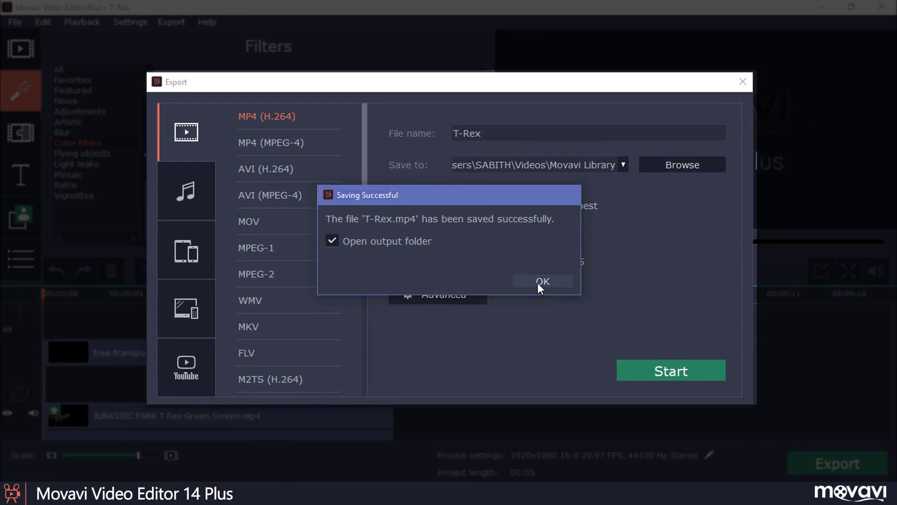
Play the exported T-Rex.mp4, close the player and folder, then choose File > Open Project.
{"action": "left_click", "coordinate": [538, 282]}
{"action": "double_click", "coordinate": [296, 196]}
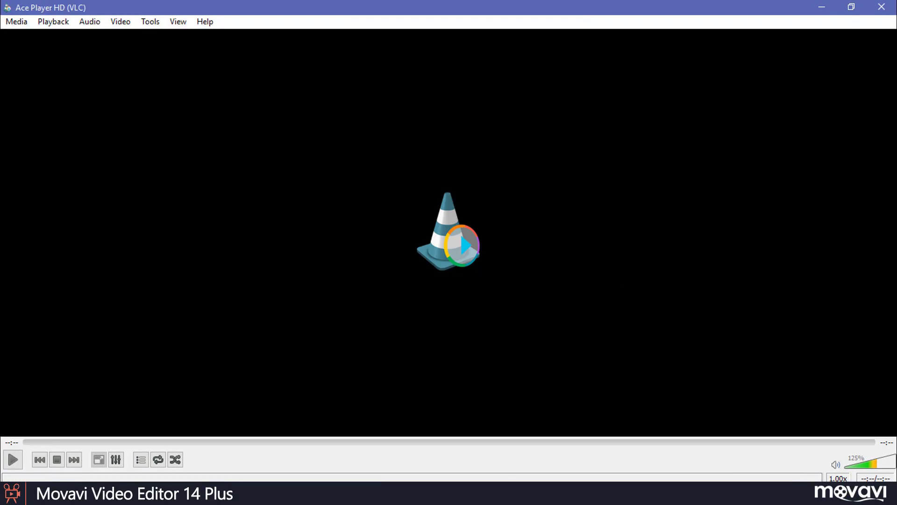
{"action": "left_click", "coordinate": [882, 6]}
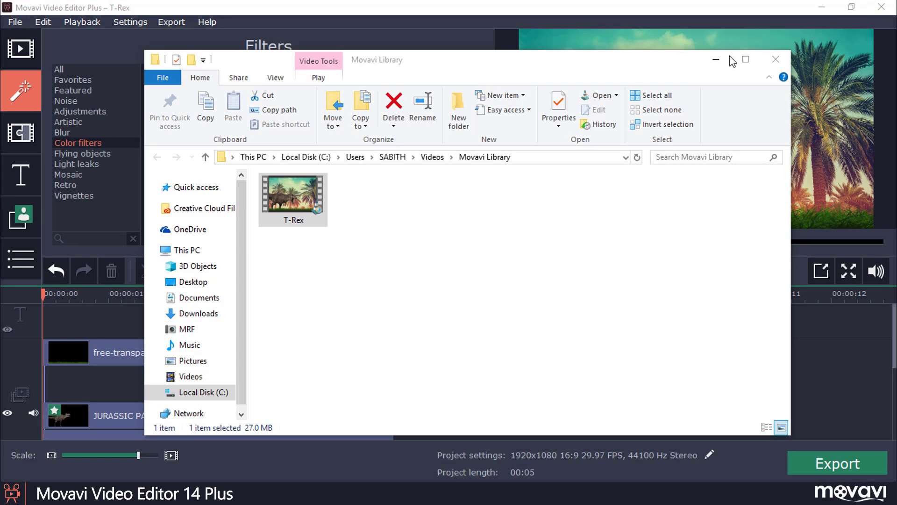
{"action": "left_click", "coordinate": [881, 58]}
{"action": "left_click", "coordinate": [15, 22]}
{"action": "left_click", "coordinate": [59, 106]}
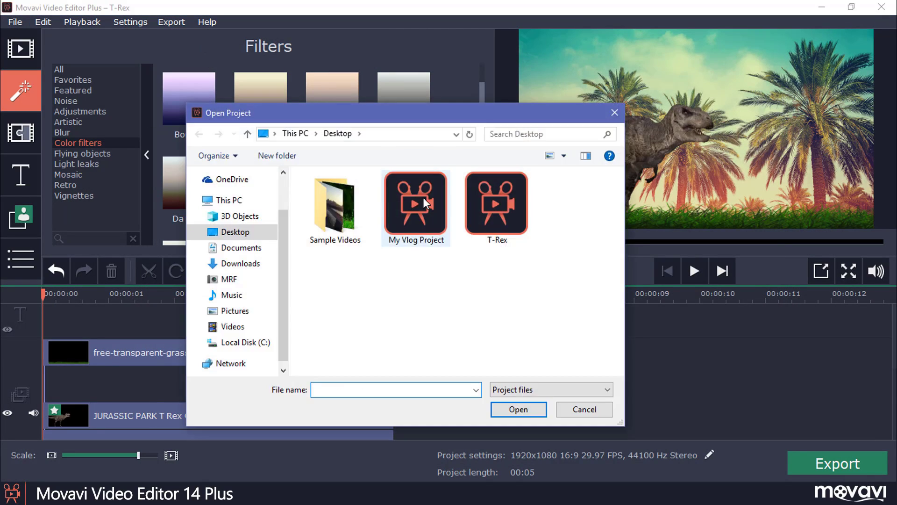
Open My Vlog Project, choose Export > Upload to YouTube, and start signing in.
{"action": "double_click", "coordinate": [421, 201]}
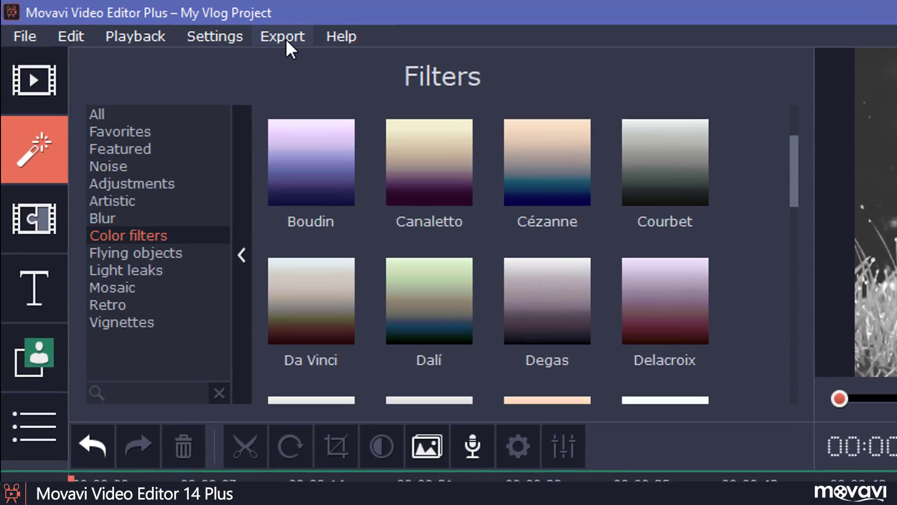
{"action": "left_click", "coordinate": [172, 24]}
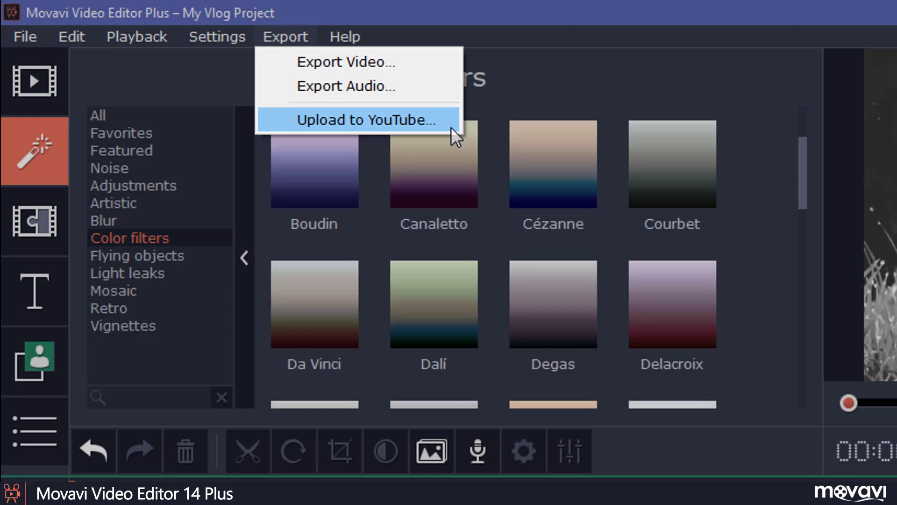
{"action": "left_click", "coordinate": [450, 125]}
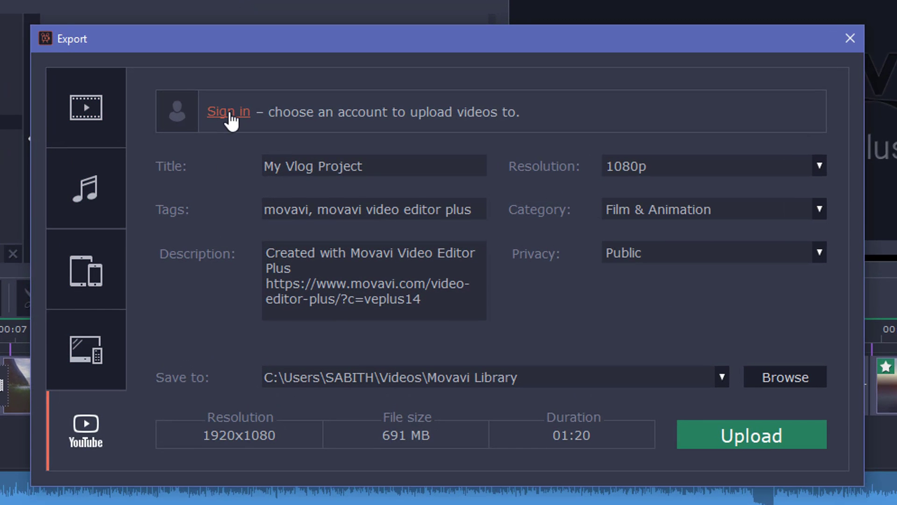
{"action": "left_click", "coordinate": [229, 112]}
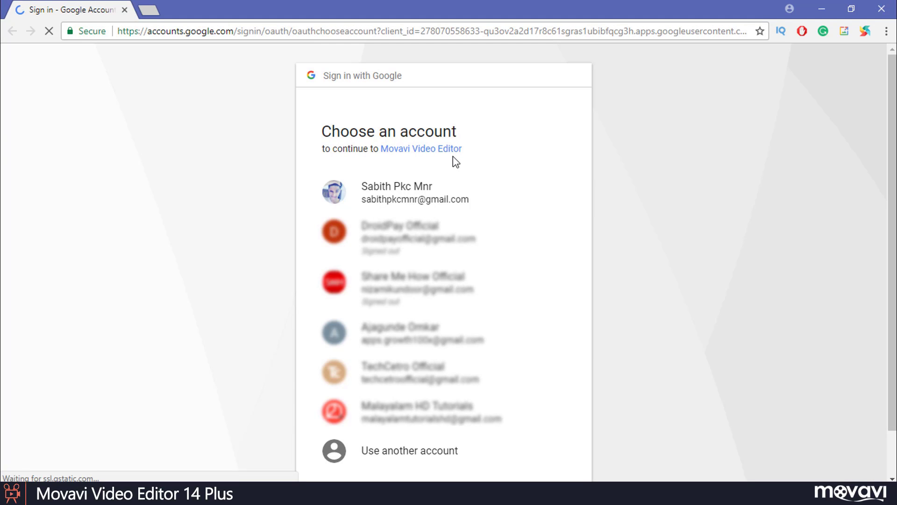
Choose the Google account, allow Movavi to manage YouTube, then exit Chrome.
{"action": "left_click", "coordinate": [400, 199]}
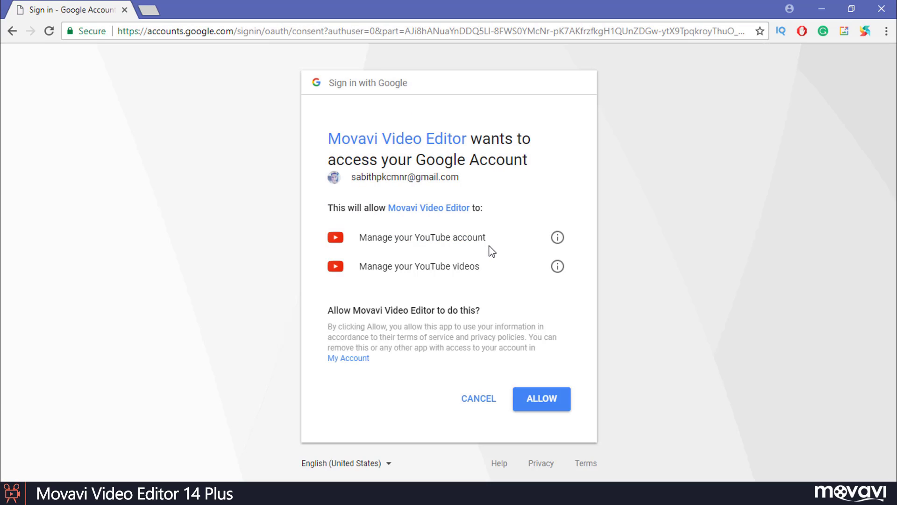
{"action": "left_click", "coordinate": [558, 404]}
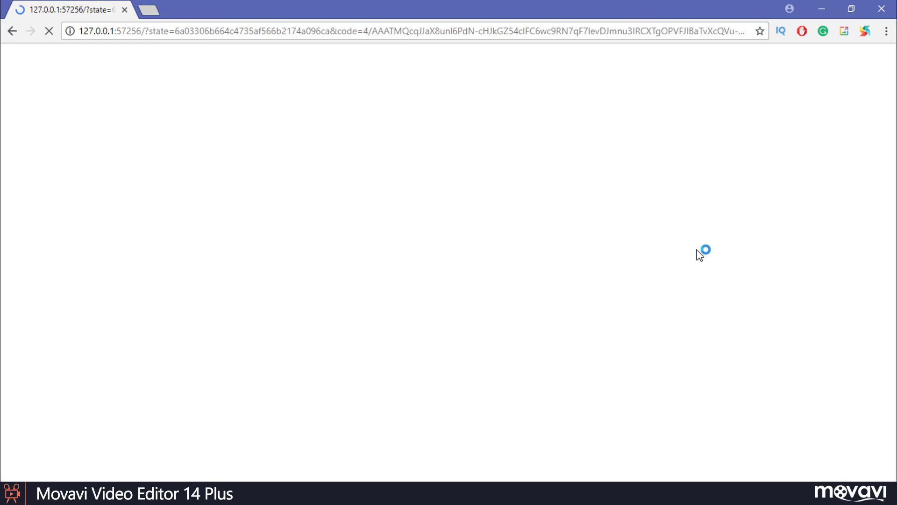
{"action": "left_click", "coordinate": [887, 31]}
{"action": "left_click", "coordinate": [714, 306]}
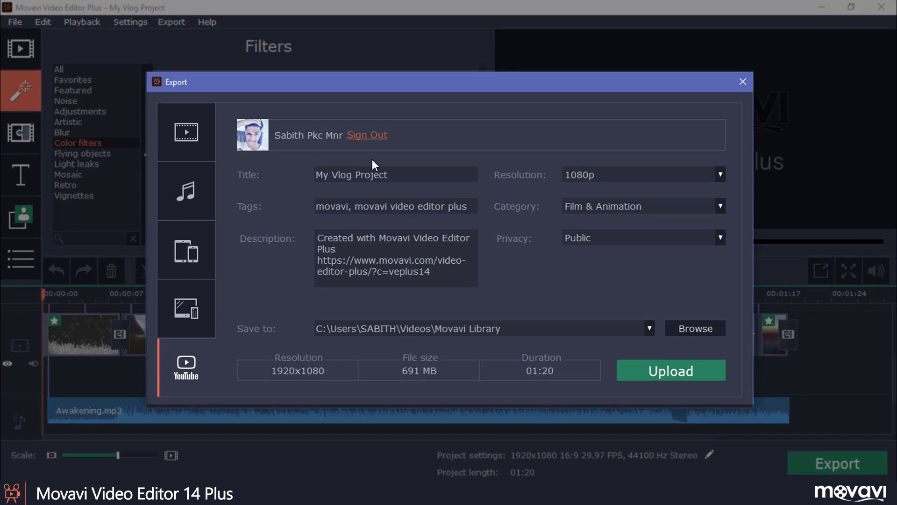
Replace 'Project' in the video title with 'Ep.128 | Trip to mountain region!'.
{"action": "left_click_drag", "start_coordinate": [390, 175], "coordinate": [229, 175]}
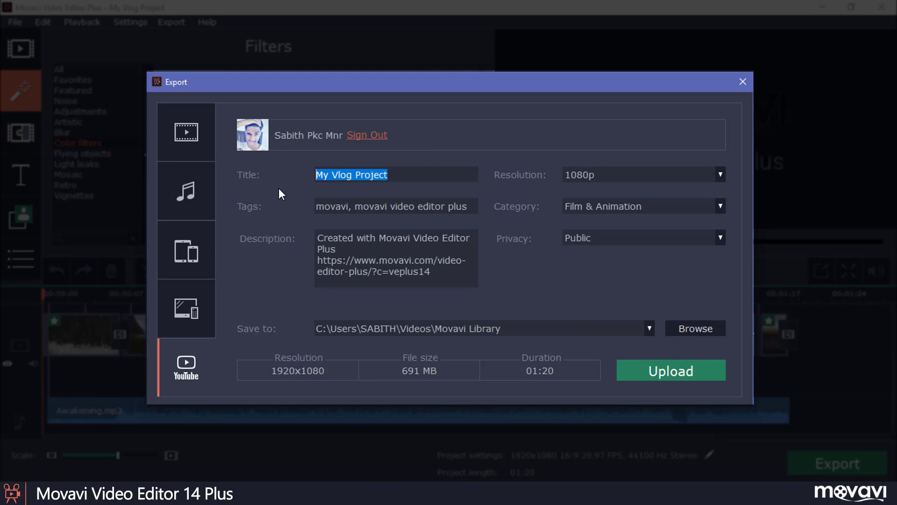
{"action": "left_click", "coordinate": [390, 174]}
{"action": "double_click", "coordinate": [372, 174]}
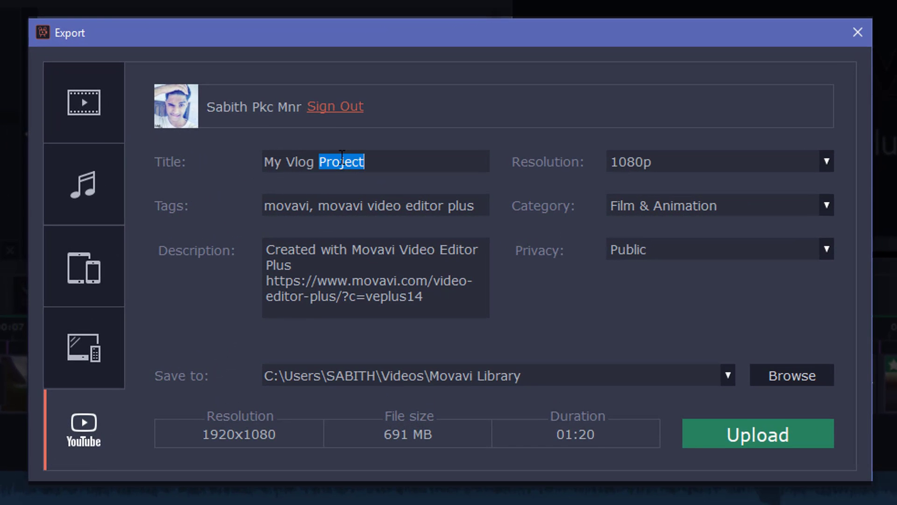
{"action": "left_click", "coordinate": [386, 163]}
{"action": "double_click", "coordinate": [388, 165]}
{"action": "type", "text": "Ep.128 | Trip to mo"}
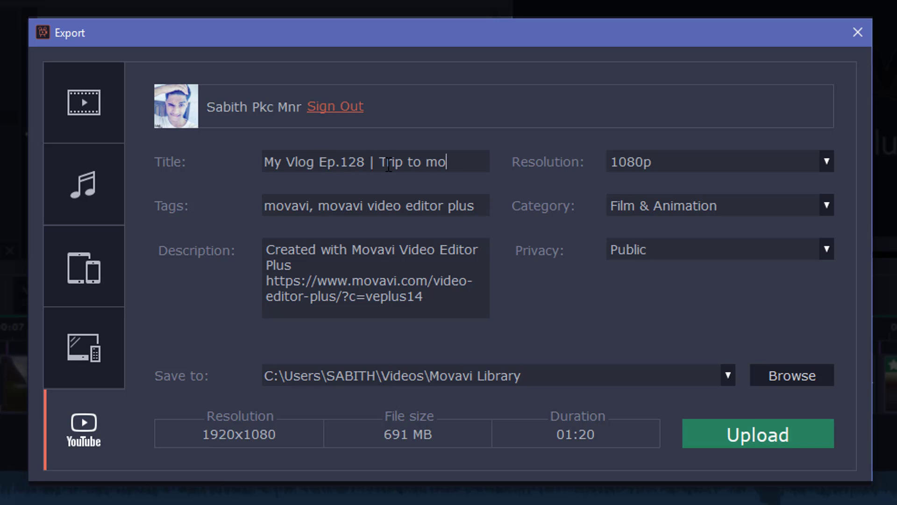
{"action": "type", "text": "untain region!"}
Prepend tags 'trip, vlog, mountain, forest, hill area,' and description 'This is my super description!!'.
{"action": "left_click", "coordinate": [266, 207]}
{"action": "type", "text": "trip, vlog"}
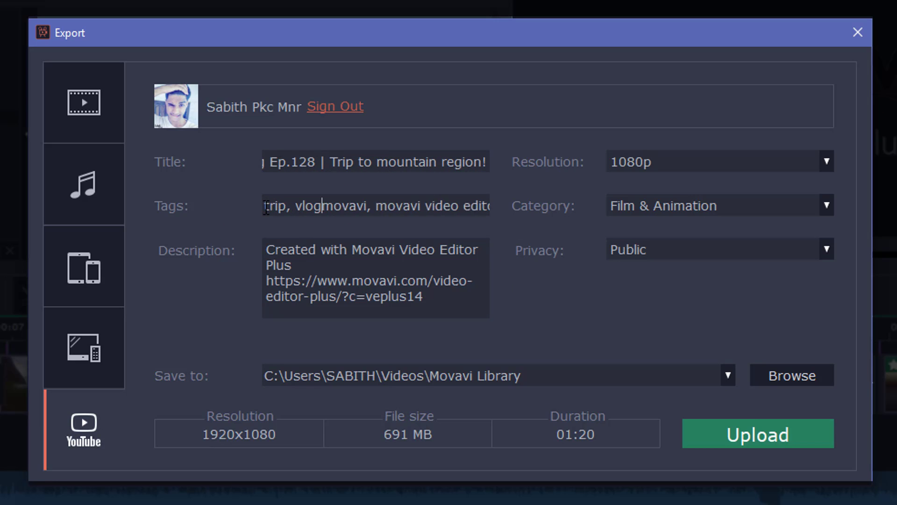
{"action": "type", "text": ", mountain, forest, hill area, m"}
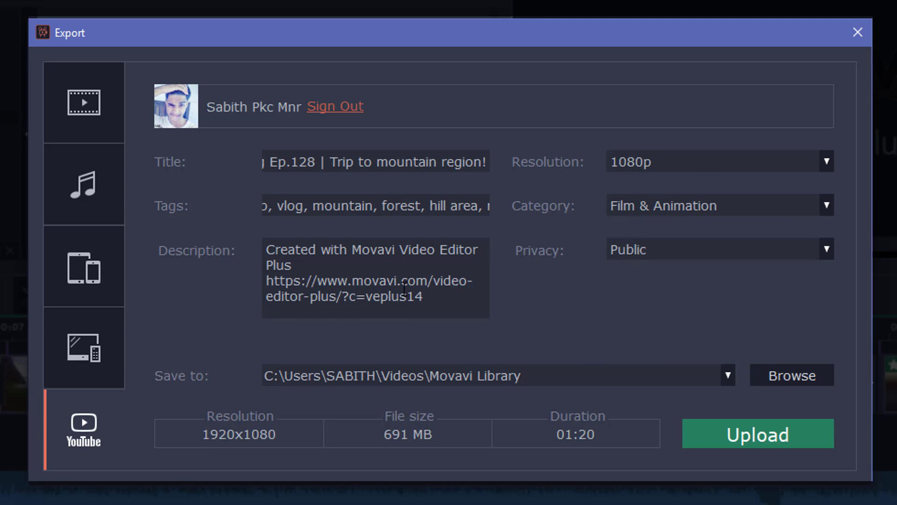
{"action": "left_click", "coordinate": [267, 249]}
{"action": "type", "text": "This is my super description!!"}
{"action": "key", "text": "Return"}
{"action": "key", "text": "Return"}
Change the title's '|' to '-' and start saving and uploading the vlog.
{"action": "left_click", "coordinate": [740, 432]}
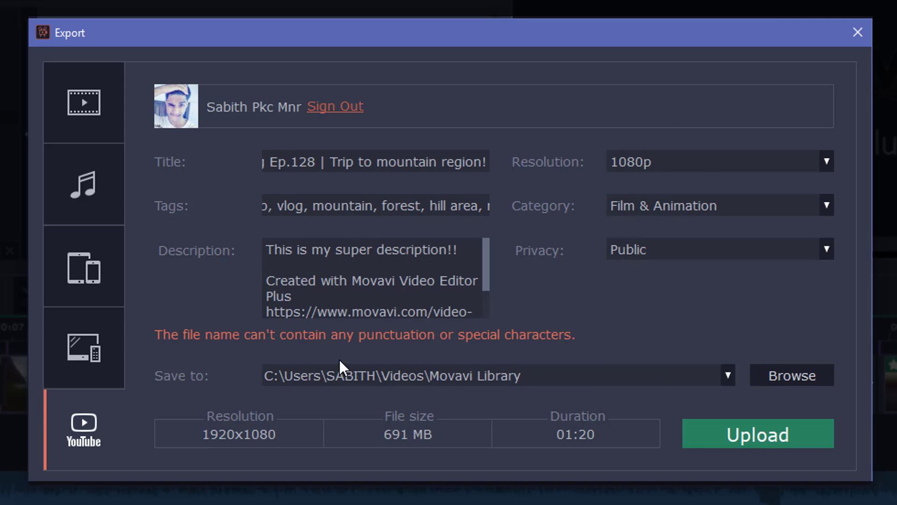
{"action": "key", "text": "BackSpace"}
{"action": "key", "text": "BackSpace"}
{"action": "type", "text": "-"}
{"action": "left_click_drag", "start_coordinate": [397, 161], "coordinate": [581, 200]}
{"action": "left_click", "coordinate": [477, 168]}
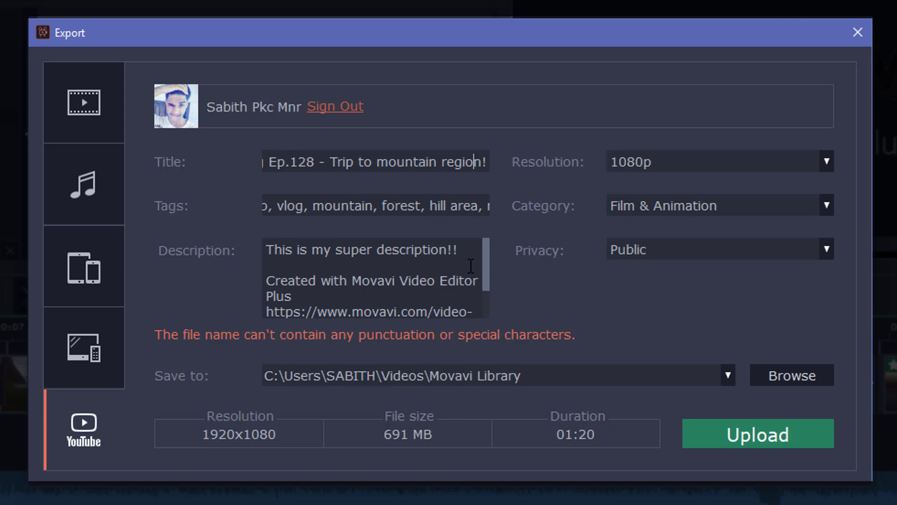
{"action": "left_click", "coordinate": [694, 439]}
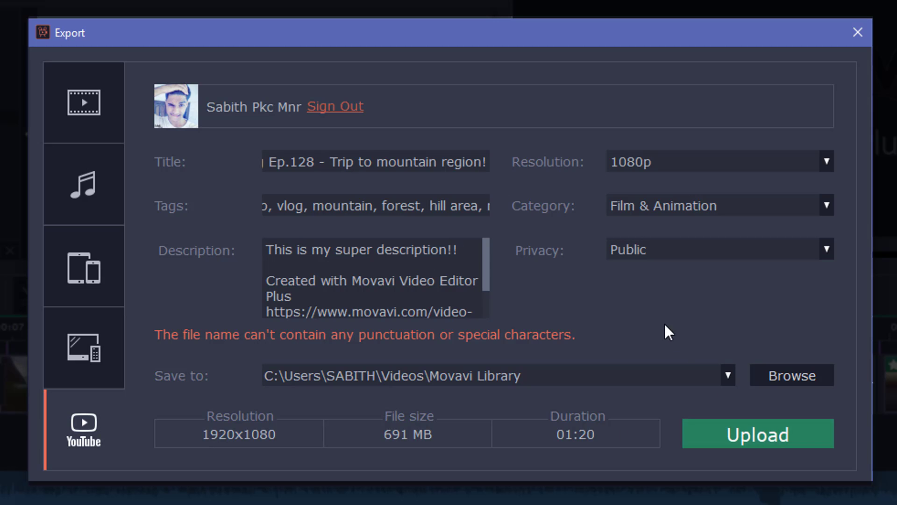
{"action": "left_click", "coordinate": [766, 445]}
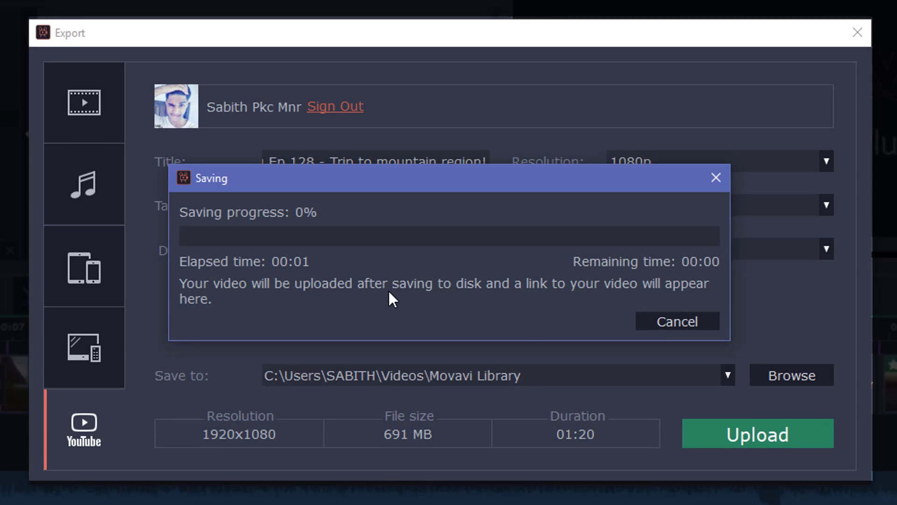